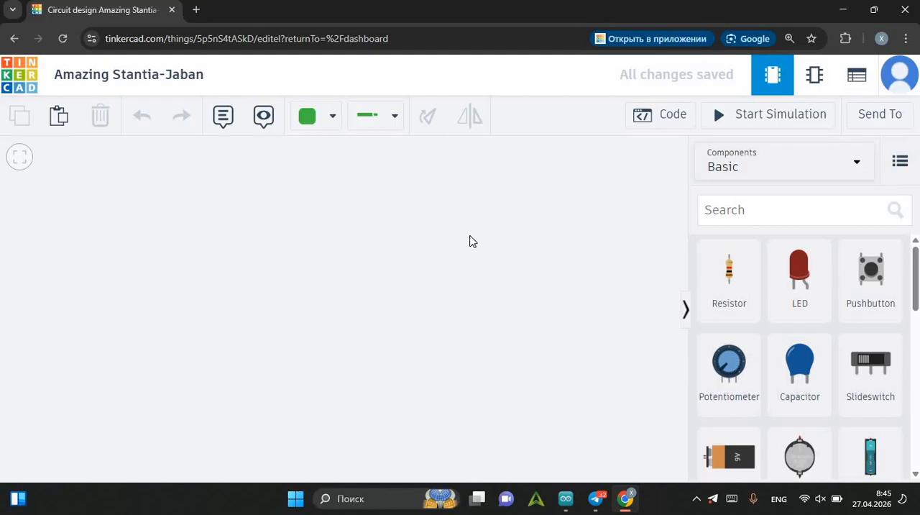
Add an Arduino Uno R3 board to the empty workspace and shift it sideways to leave room beside it.
scroll(807, 311, down, 3)
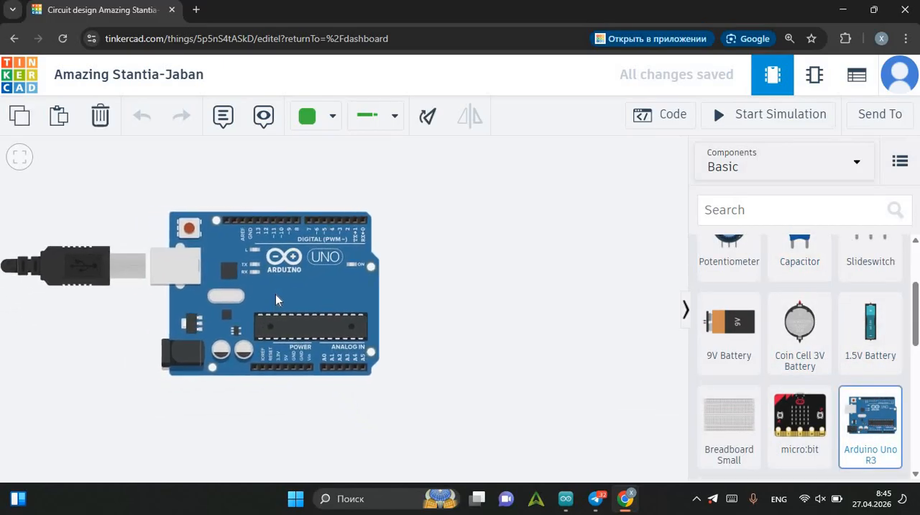
click(275, 294)
click(317, 185)
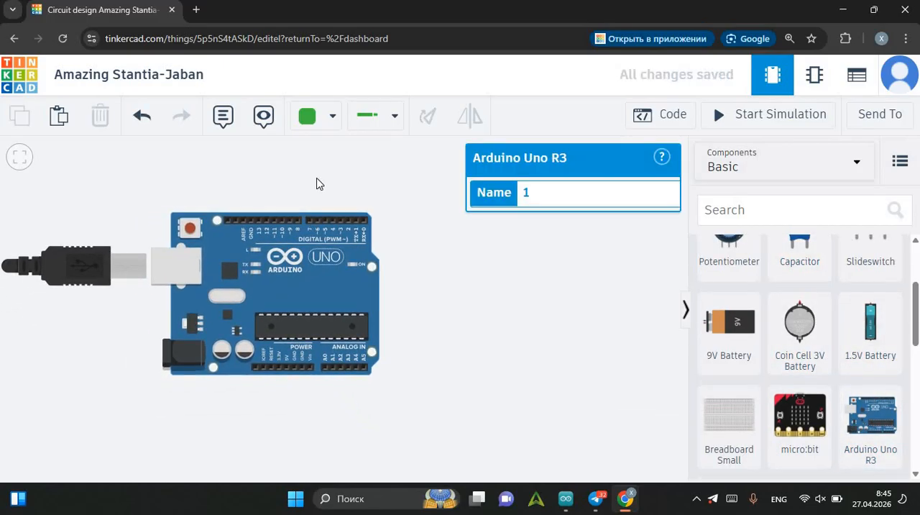
scroll(317, 261, up, 1)
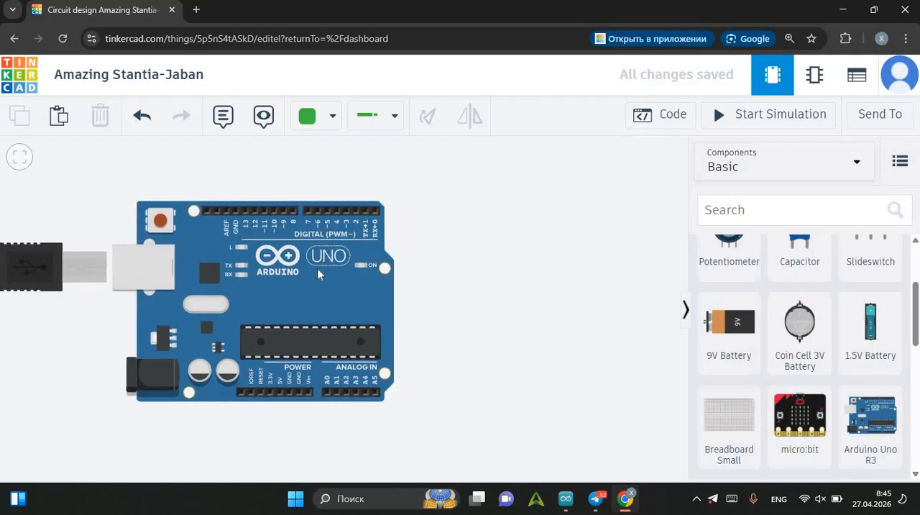
scroll(308, 282, up, 1)
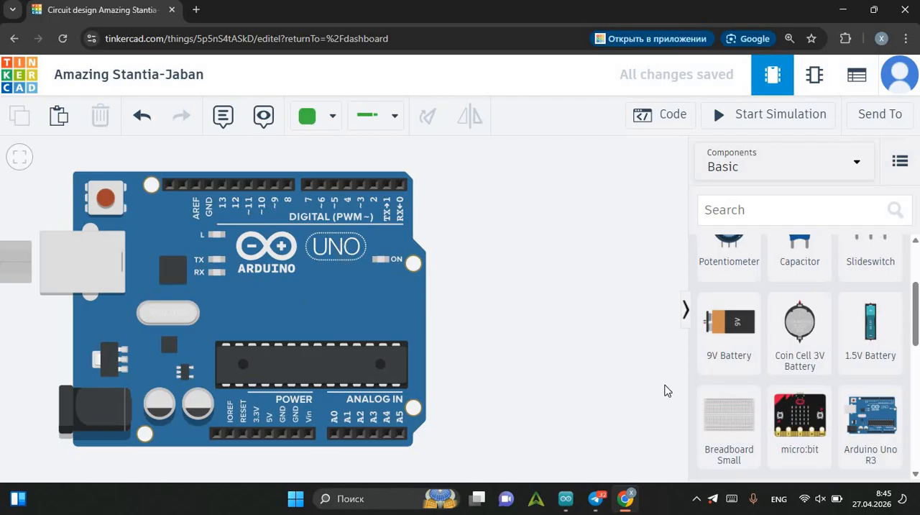
scroll(349, 284, down, 1)
drag(350, 282, 295, 280)
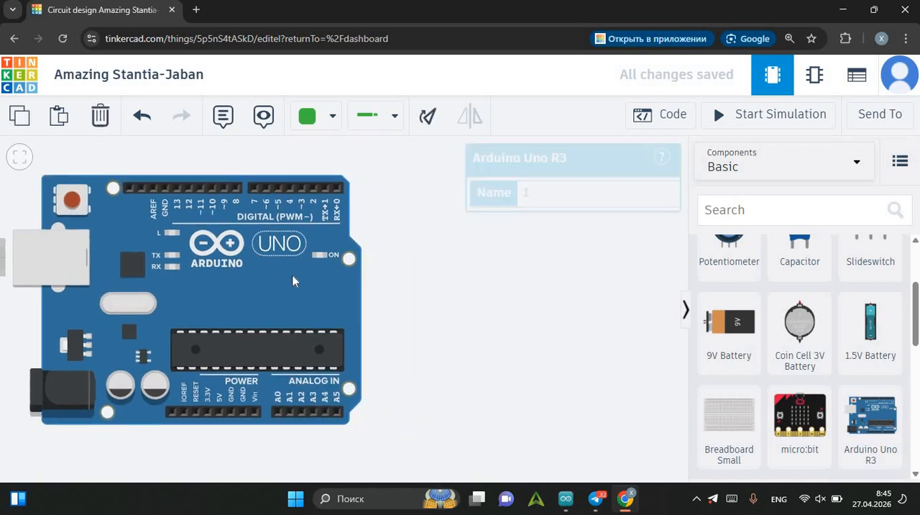
Add a Breadboard Small to the right of the Arduino Uno board, roughly aligned with it.
click(704, 421)
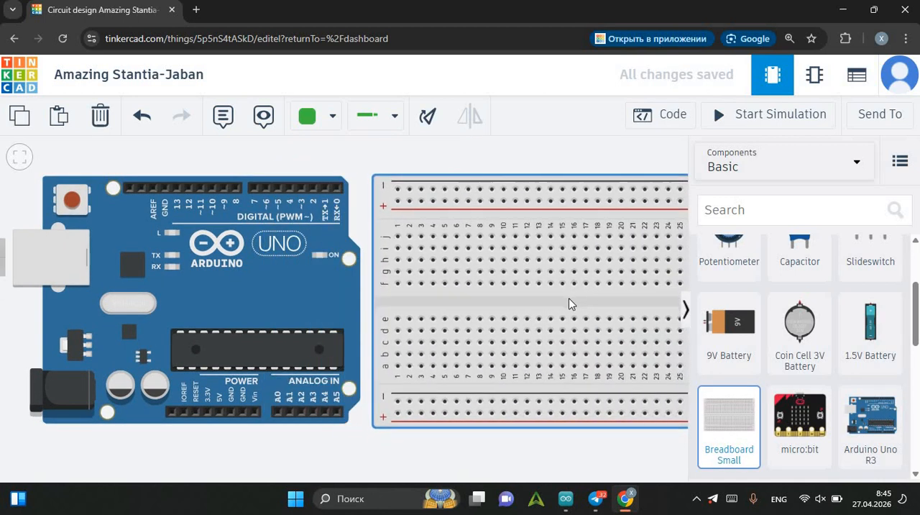
click(568, 302)
scroll(524, 307, down, 1)
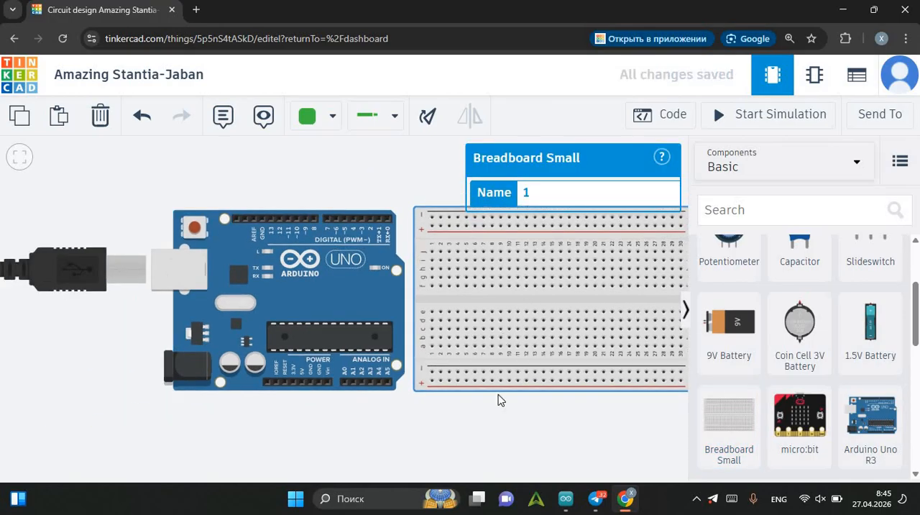
drag(546, 434, 485, 432)
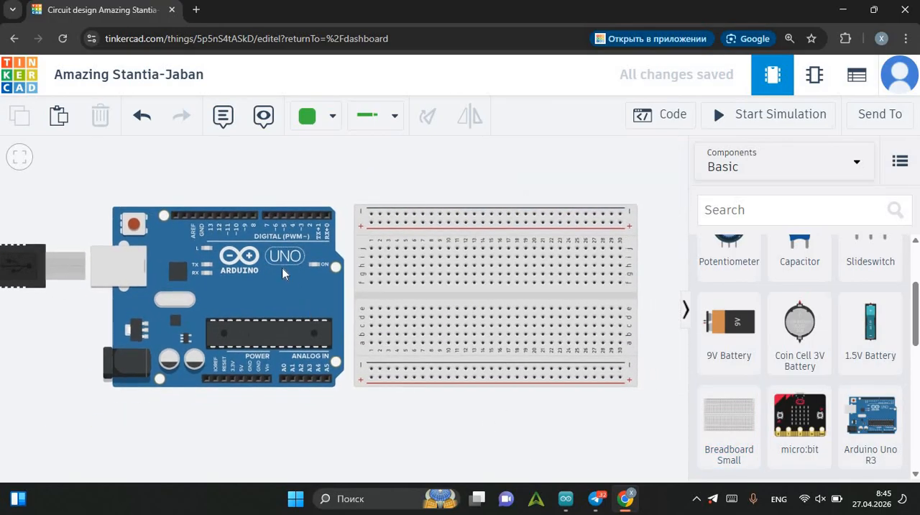
Move the Arduino Uno board slightly away from the breadboard to widen the gap between them.
click(289, 279)
drag(289, 279, 272, 279)
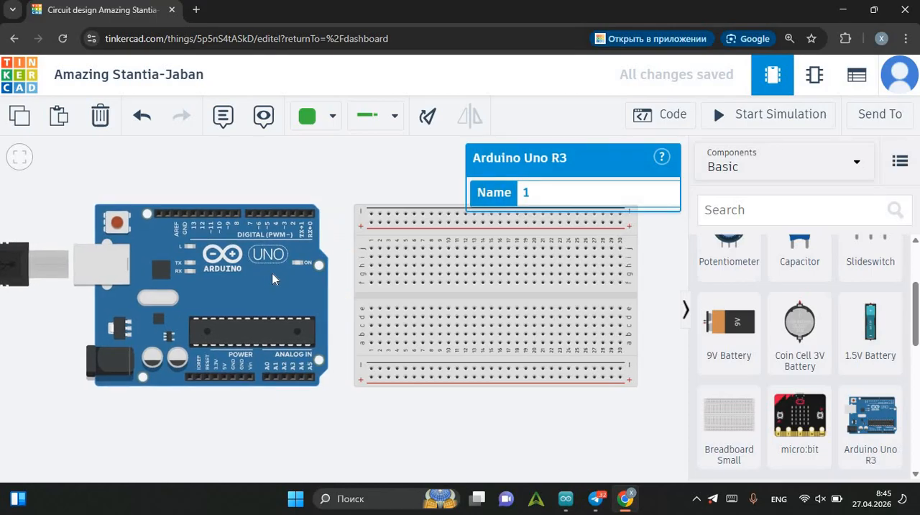
scroll(367, 185, up, 1)
click(367, 189)
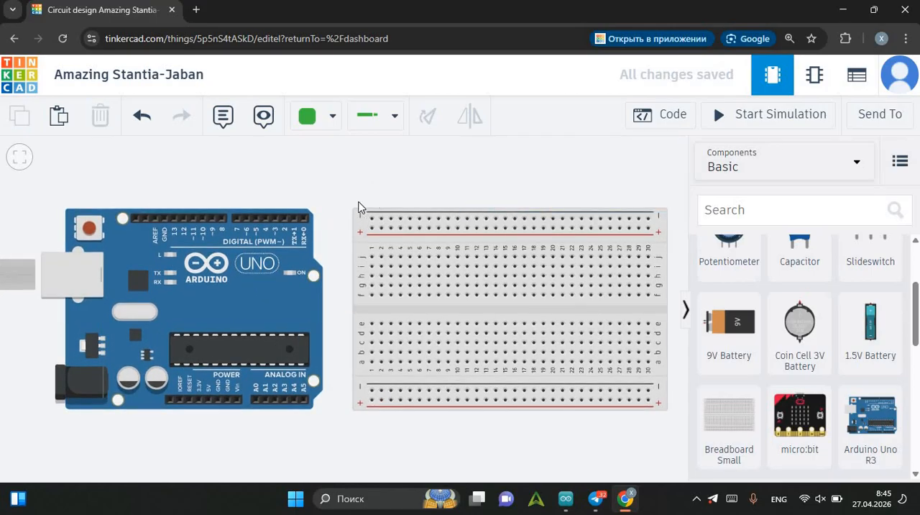
Nudge the Arduino Uno board slightly upward beside the breadboard.
drag(384, 201, 390, 195)
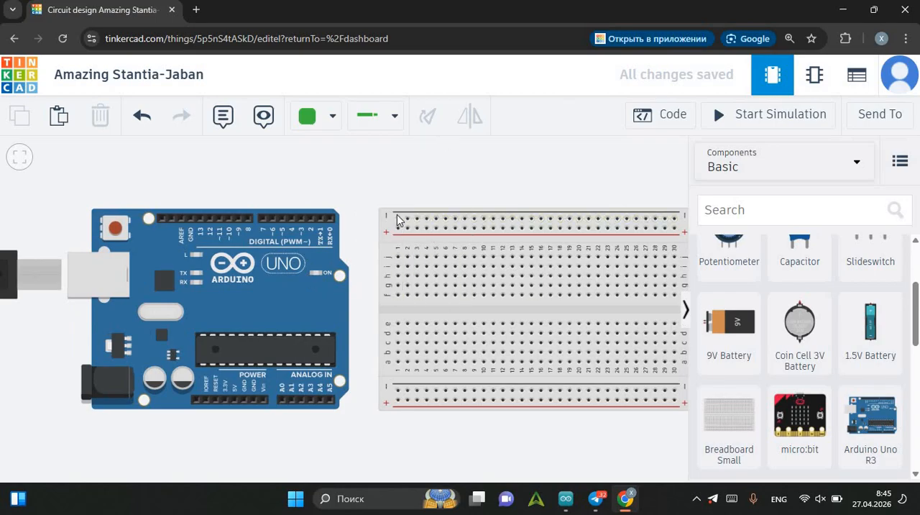
drag(407, 190, 359, 194)
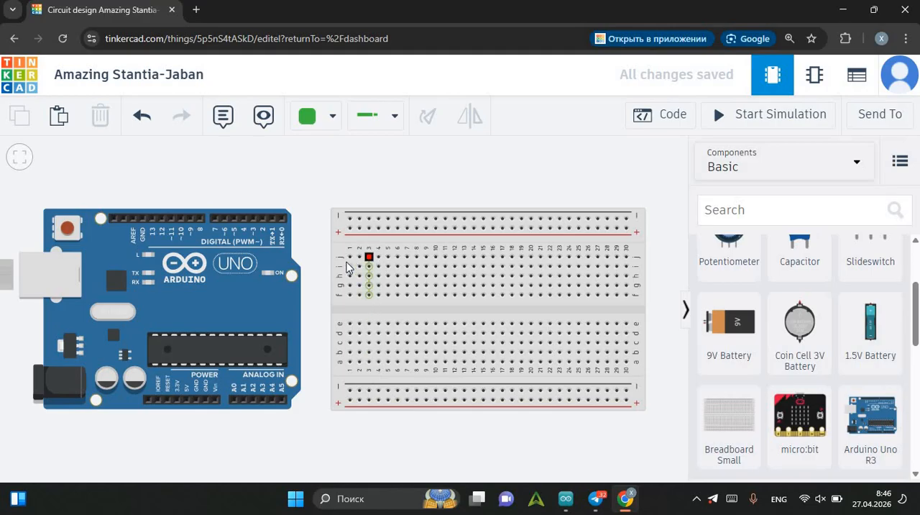
mouse_move(327, 159)
mouse_down()
mouse_move(356, 166)
mouse_move(359, 153)
mouse_up()
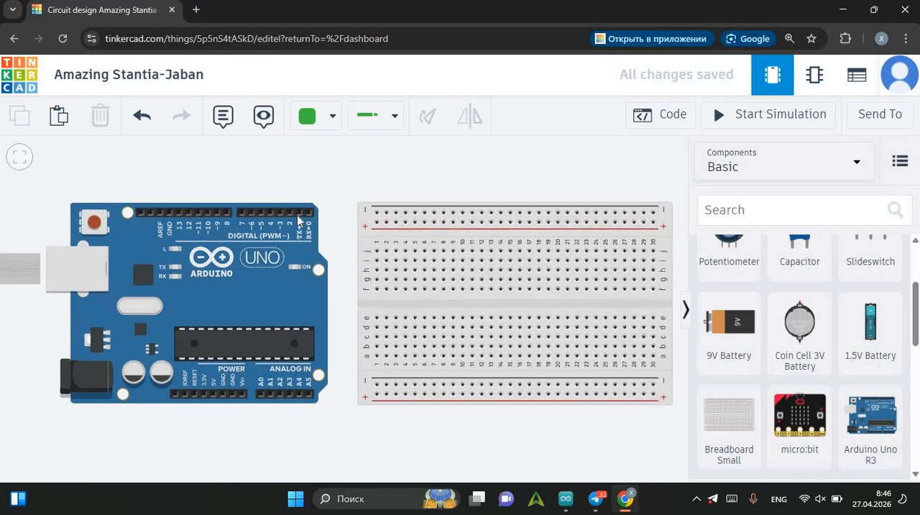
drag(462, 178, 417, 186)
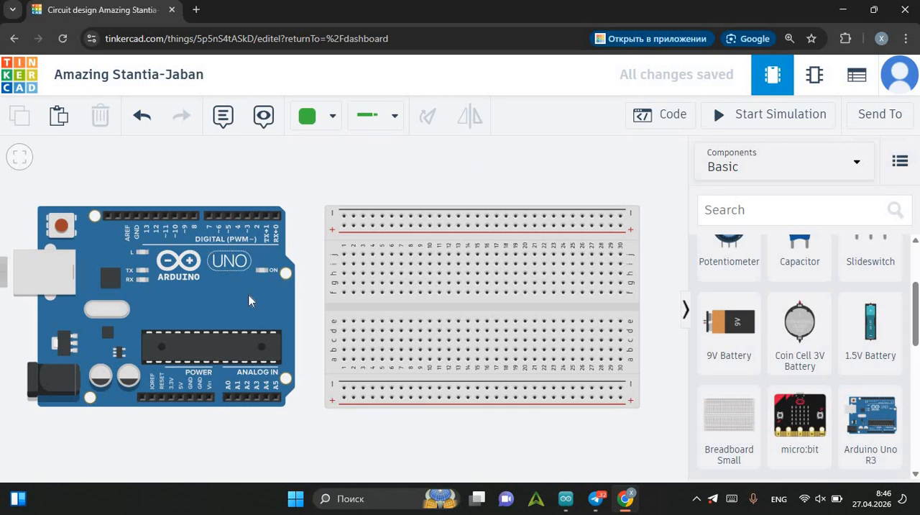
drag(249, 300, 251, 297)
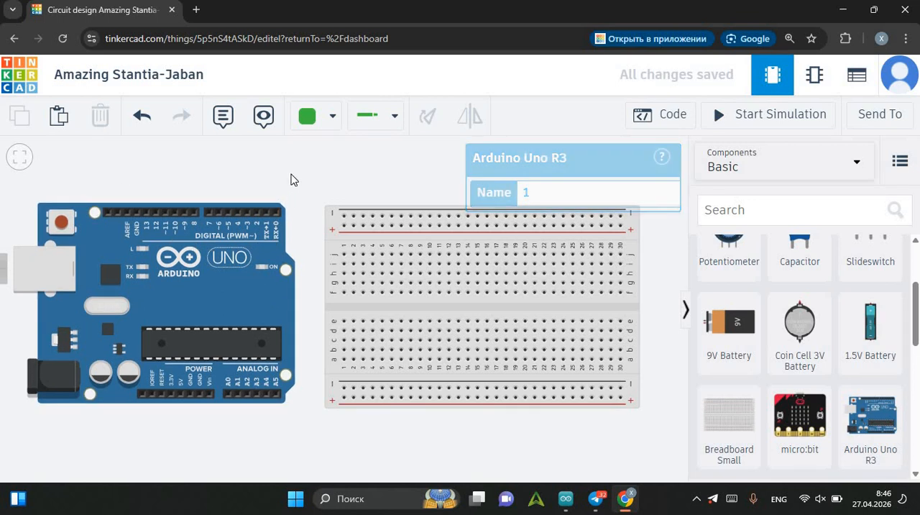
click(291, 179)
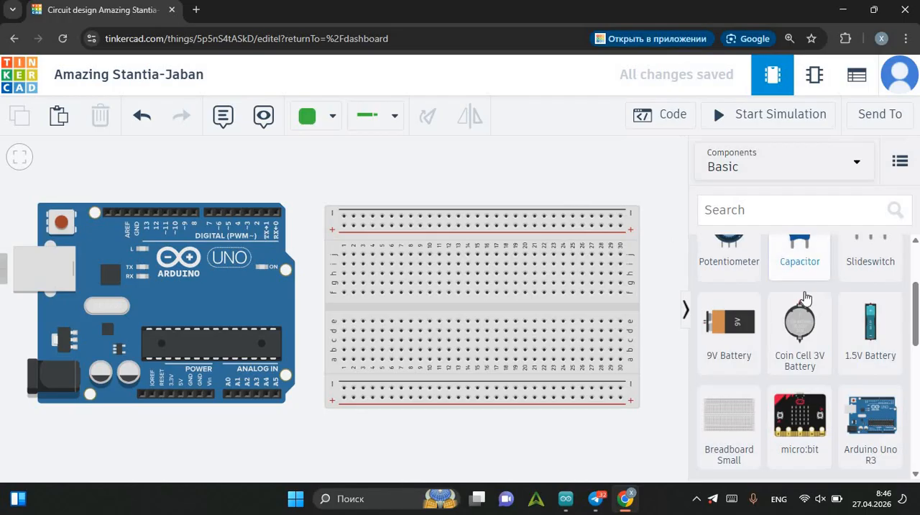
Place a red LED on the breadboard with its legs in row e, columns 1 and 2.
scroll(807, 296, up, 2)
scroll(807, 296, up, 1)
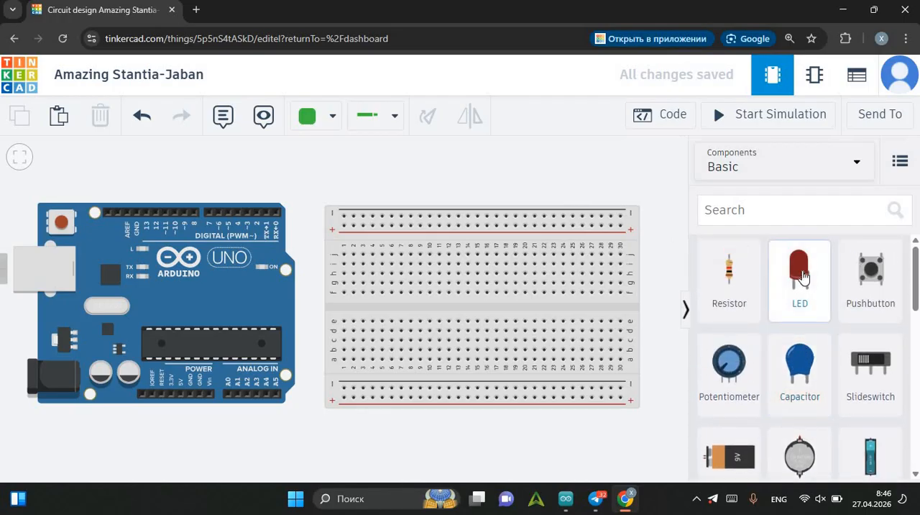
drag(798, 270, 345, 323)
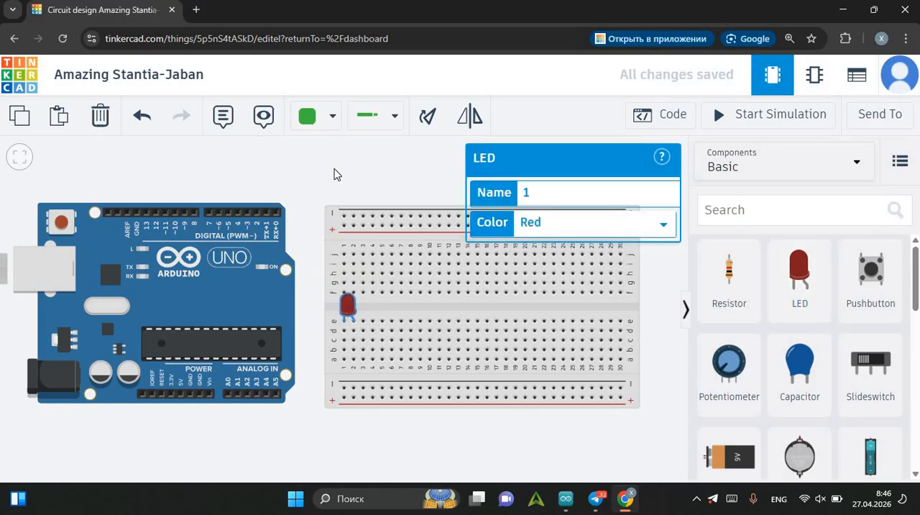
click(337, 172)
Look through the colour options available for the LED.
click(348, 304)
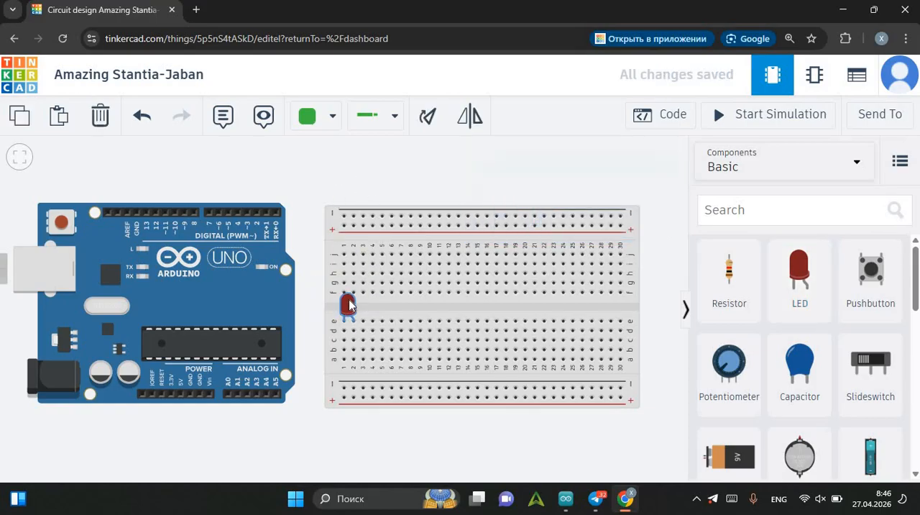
click(566, 220)
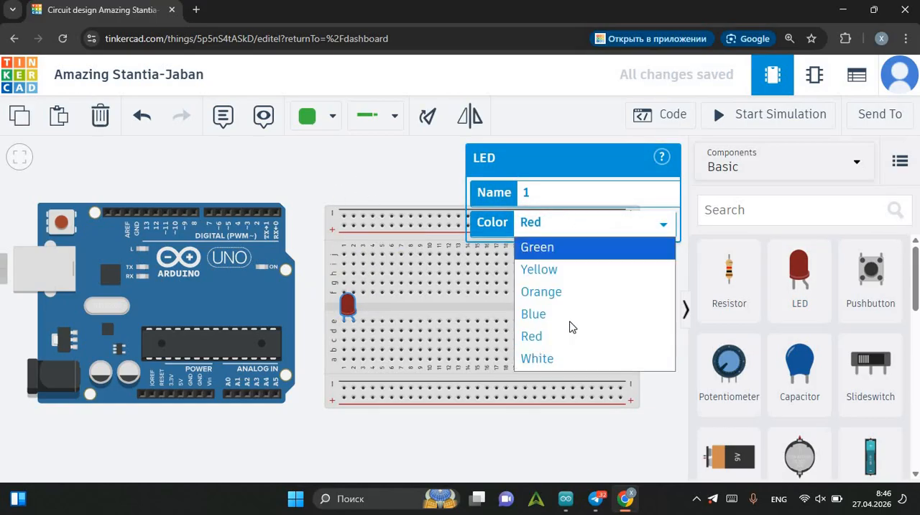
click(381, 168)
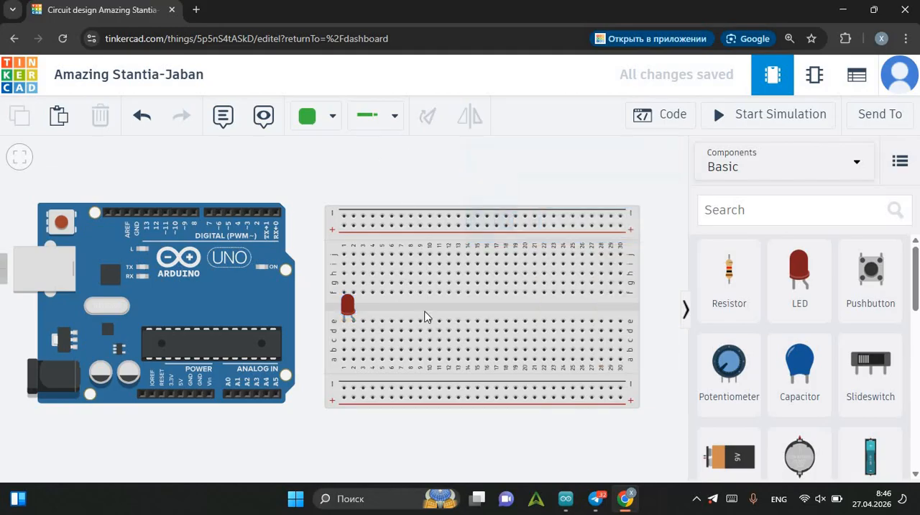
Wire the Arduino's power-side GND pin to column 1 of the breadboard's lower negative rail in black, and straighten the wire's last bend.
drag(328, 192, 354, 172)
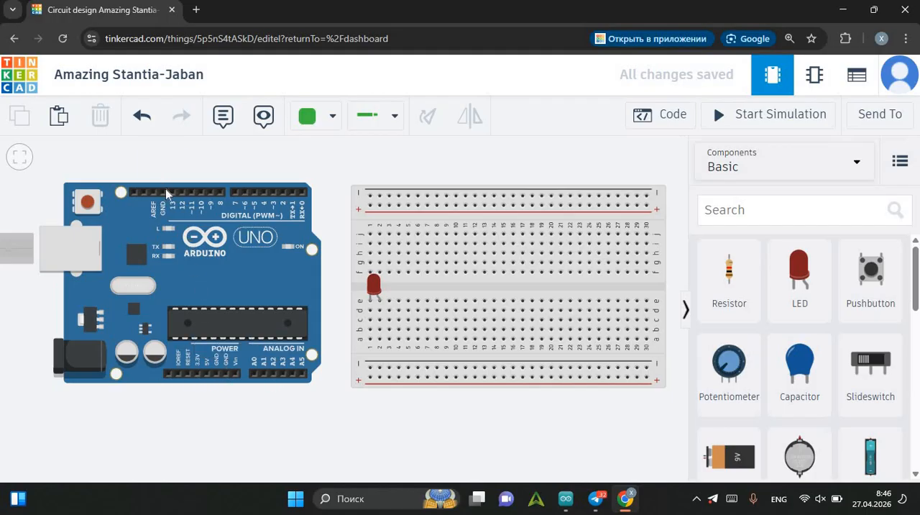
click(226, 377)
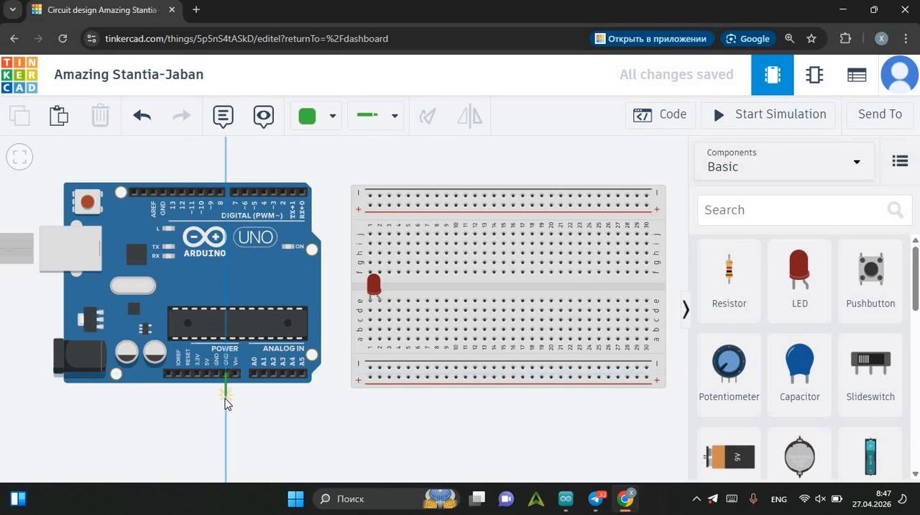
click(225, 400)
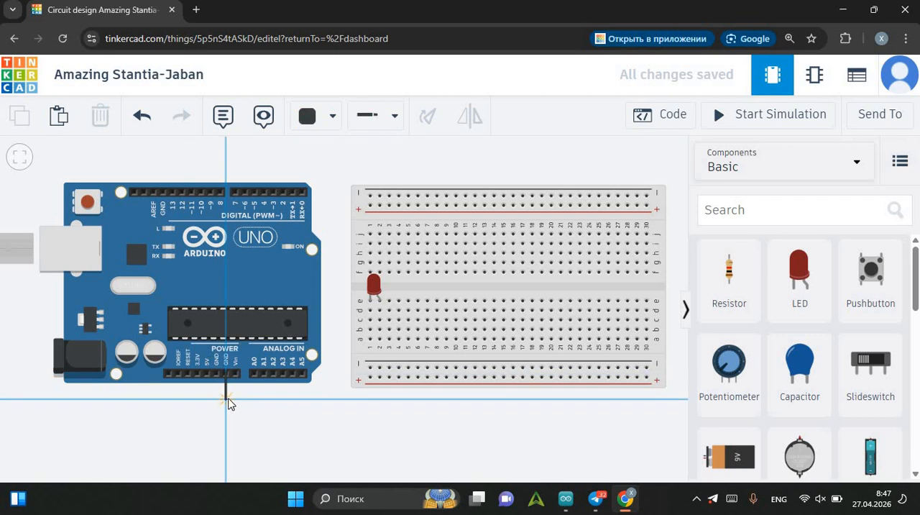
click(341, 398)
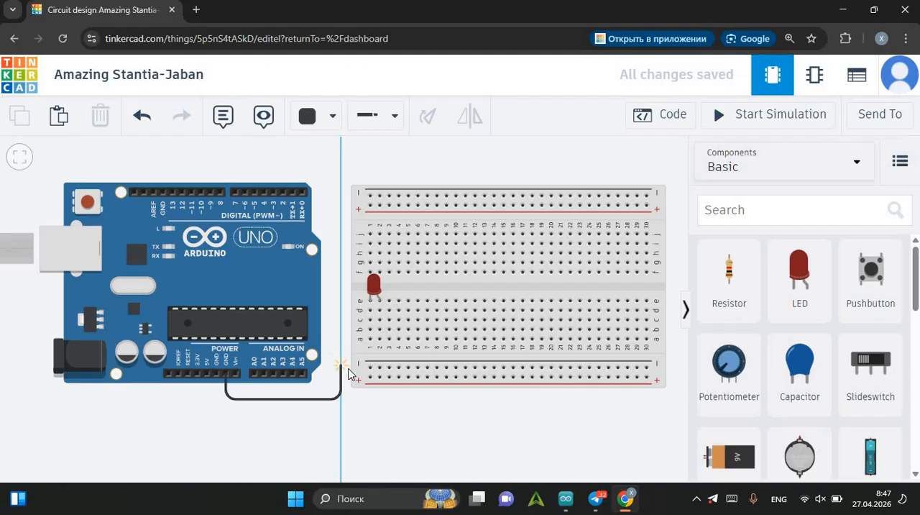
click(370, 368)
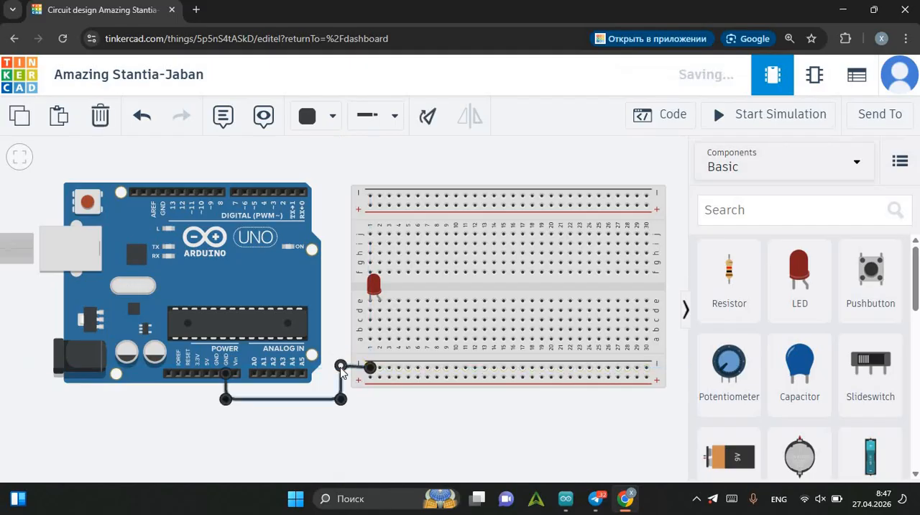
drag(340, 366, 340, 367)
View the wire colour options, try another colour on the GND wire and return it to black.
click(332, 117)
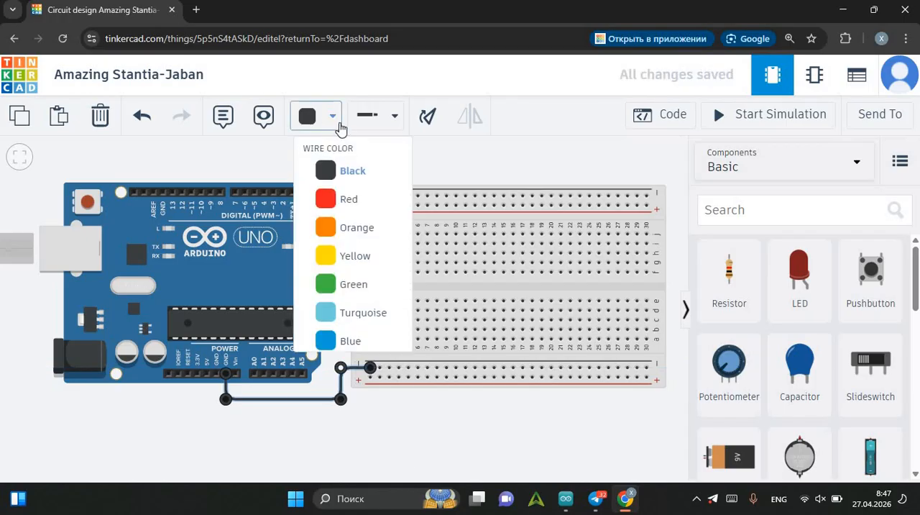
click(422, 182)
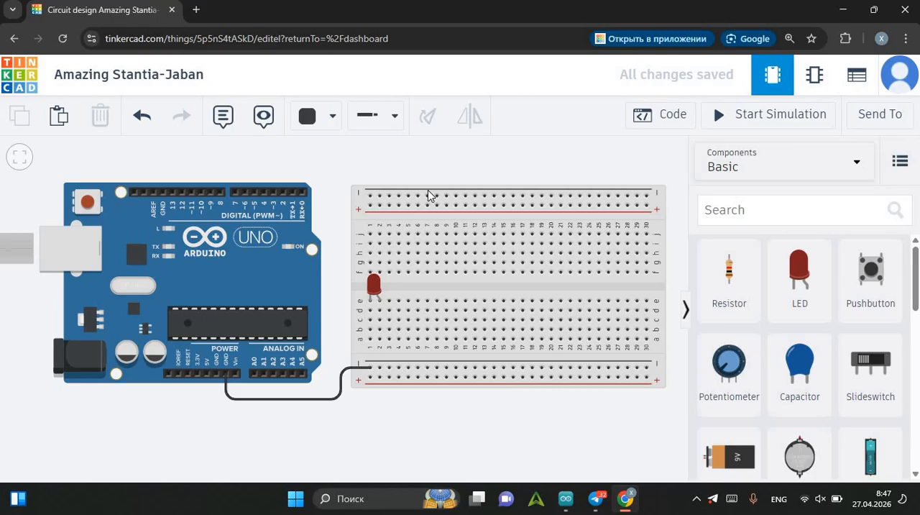
click(341, 394)
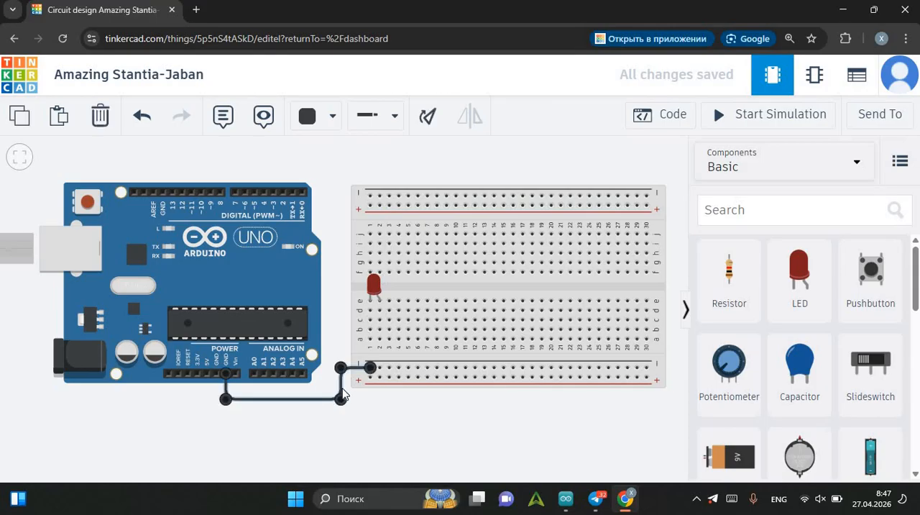
key(3)
key(0)
key(3)
key(0)
click(346, 174)
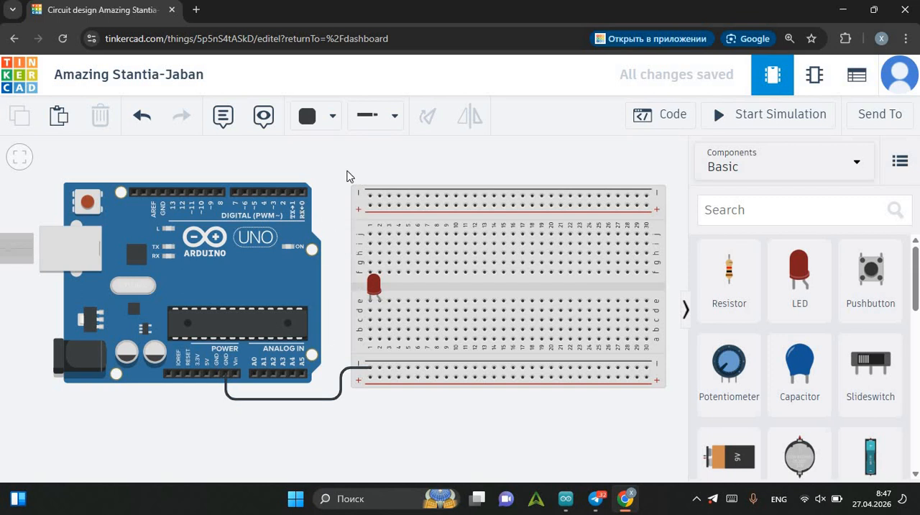
Wire digital pin 2 to breadboard hole j2 in red, and bridge holes f2 and e2 with another red wire.
drag(347, 171, 343, 187)
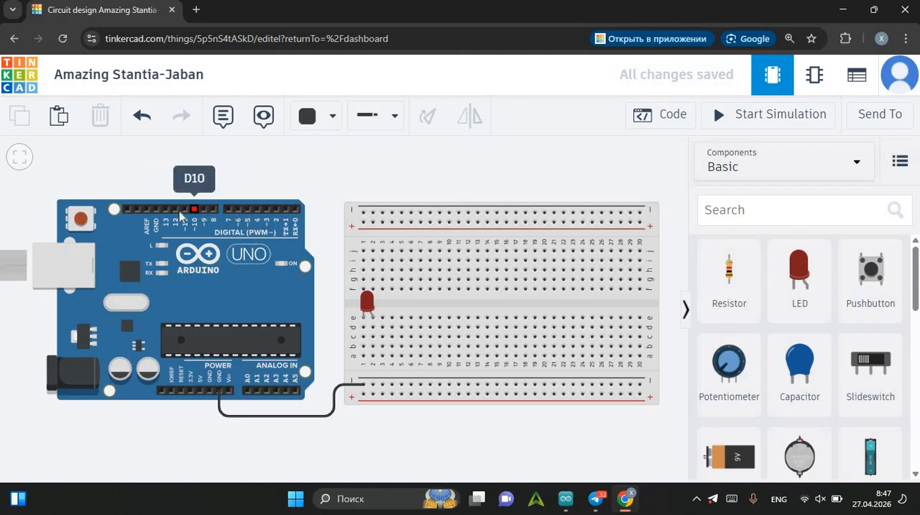
click(276, 209)
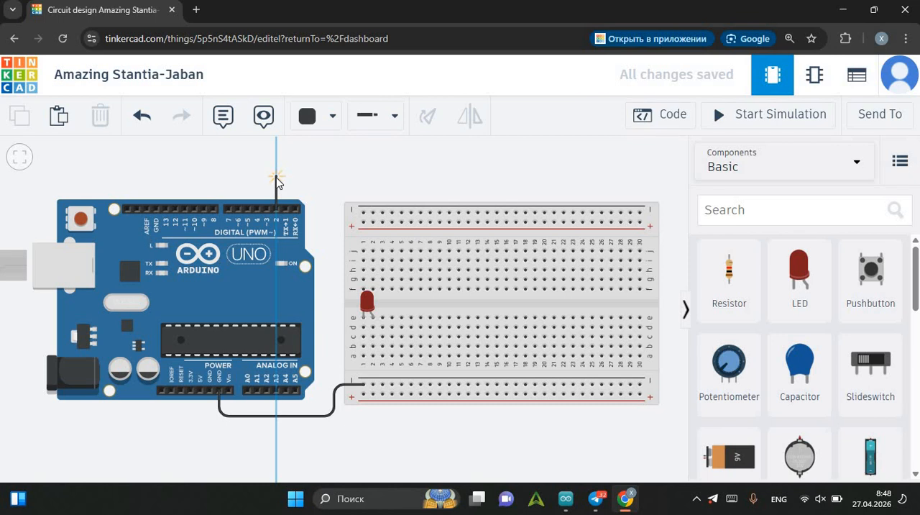
key(2)
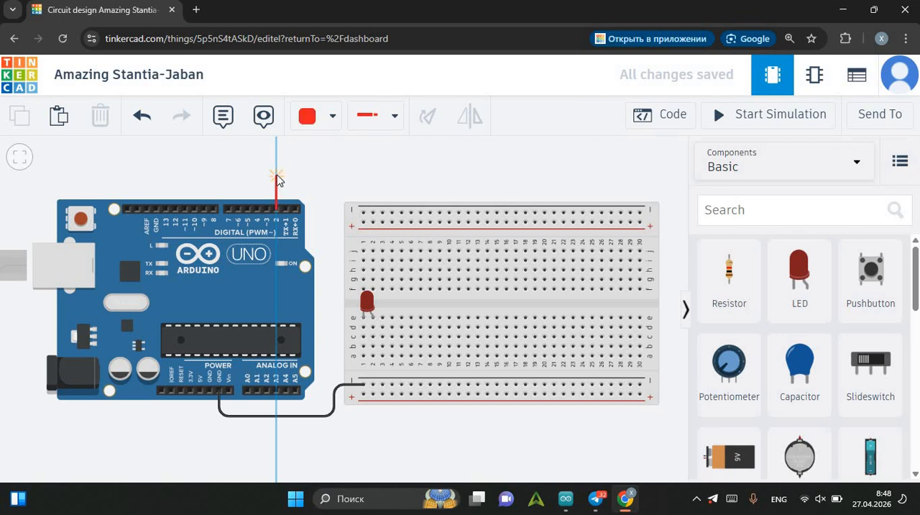
click(277, 184)
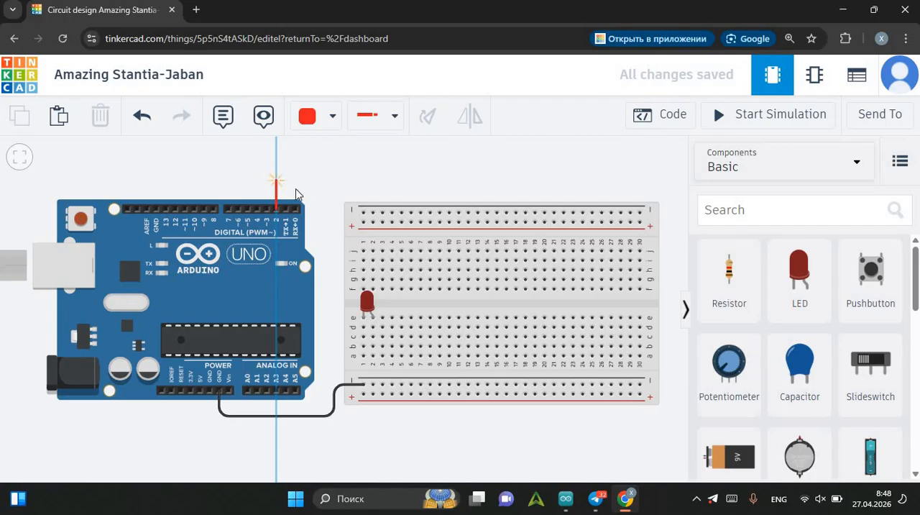
click(373, 182)
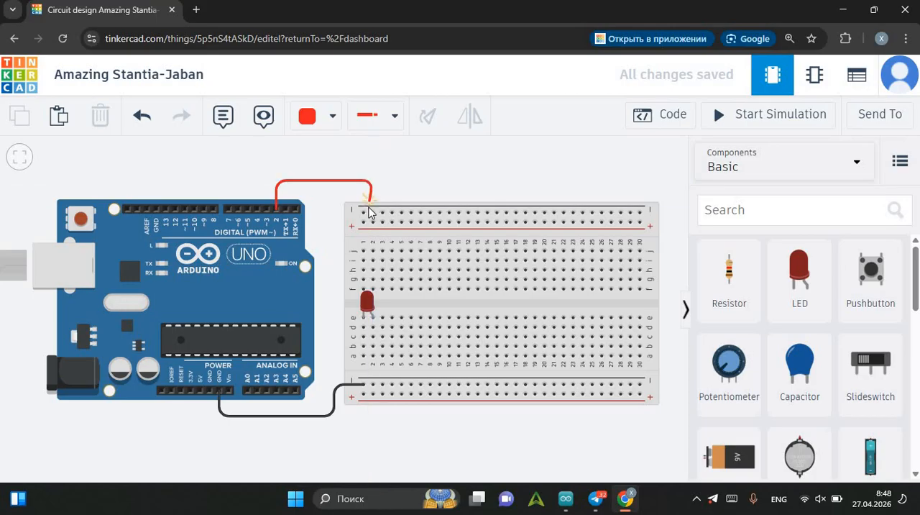
click(373, 251)
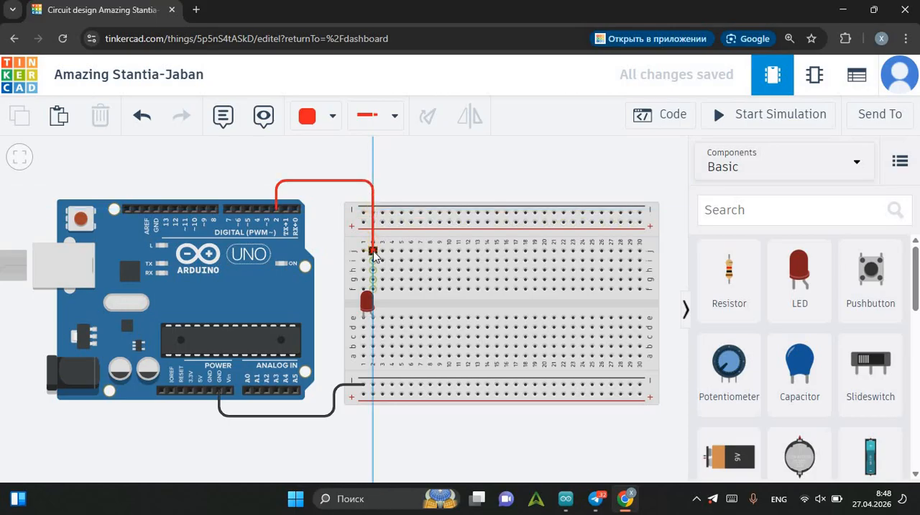
click(373, 252)
click(402, 182)
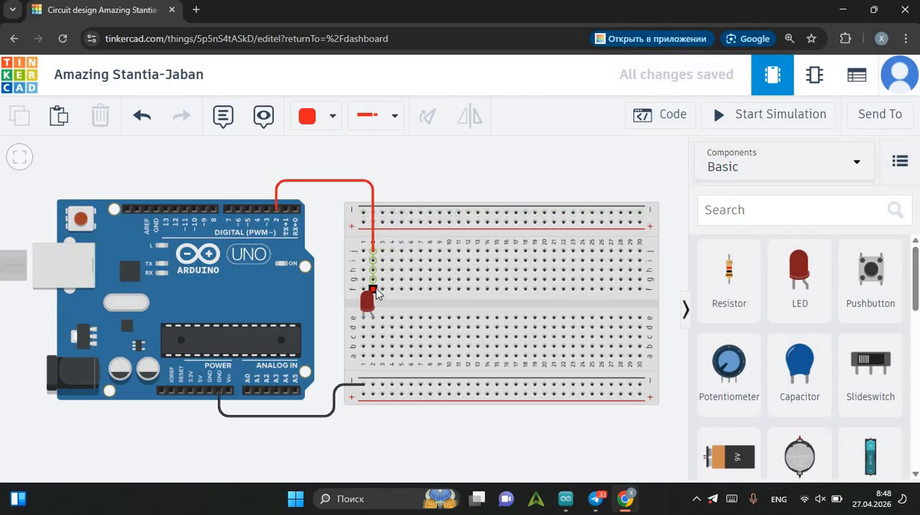
drag(377, 292, 372, 320)
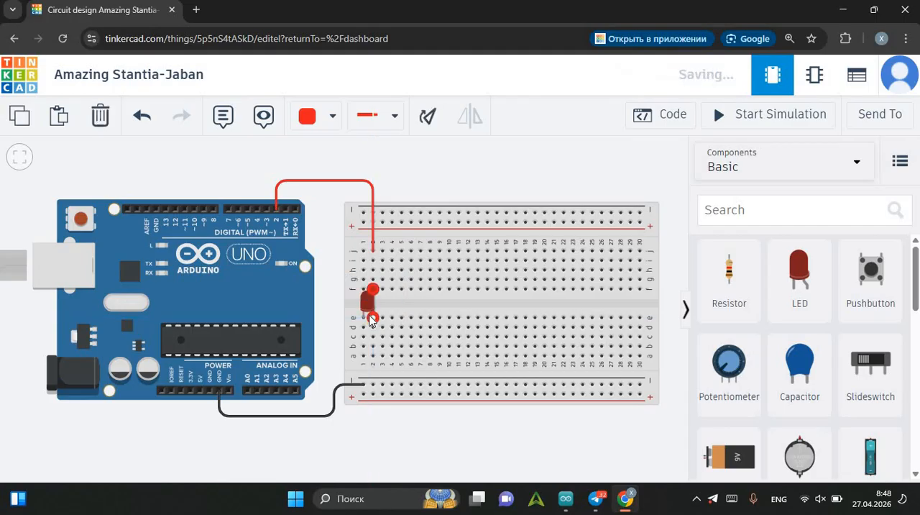
click(321, 276)
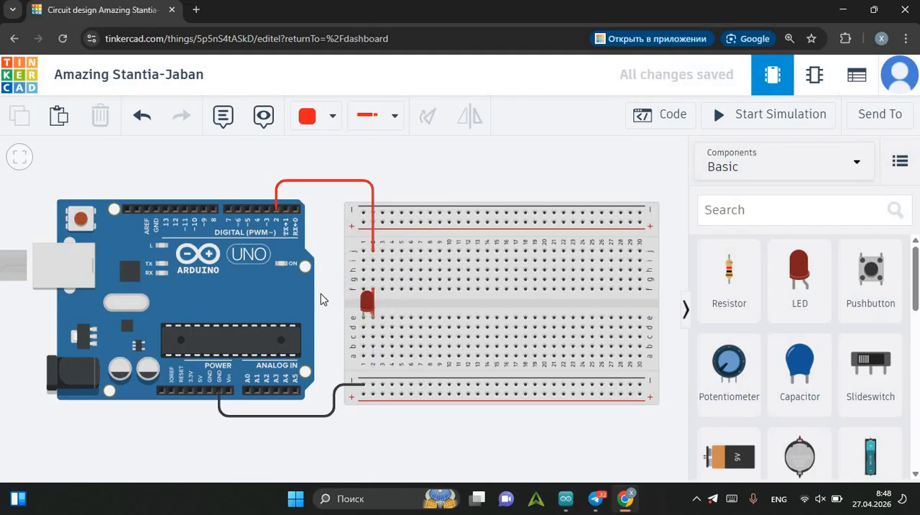
Add a second red LED and place it on the breadboard with its legs in row e, columns 4 and 5.
drag(788, 290, 413, 184)
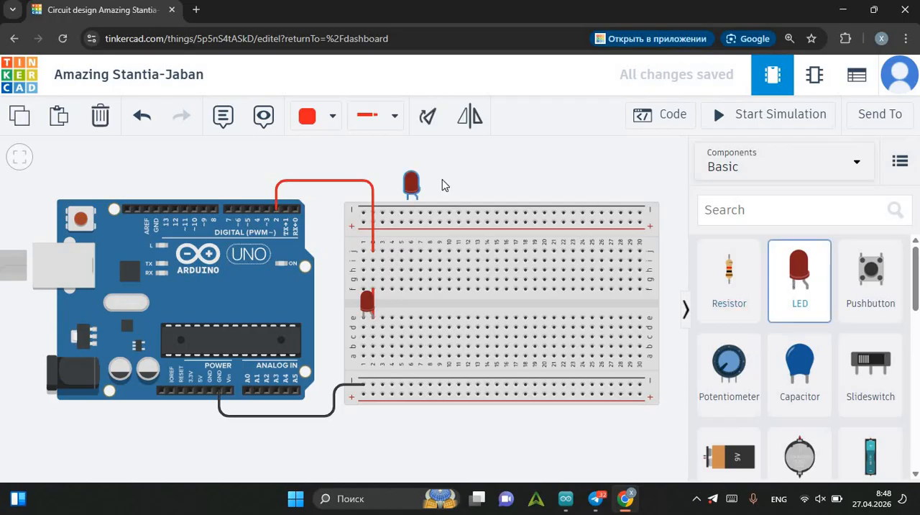
click(466, 178)
click(436, 160)
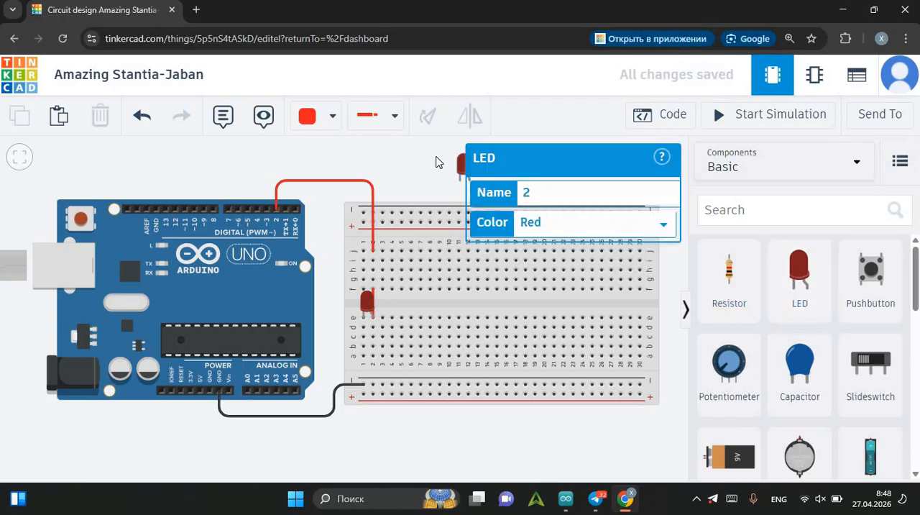
scroll(460, 165, up, 4)
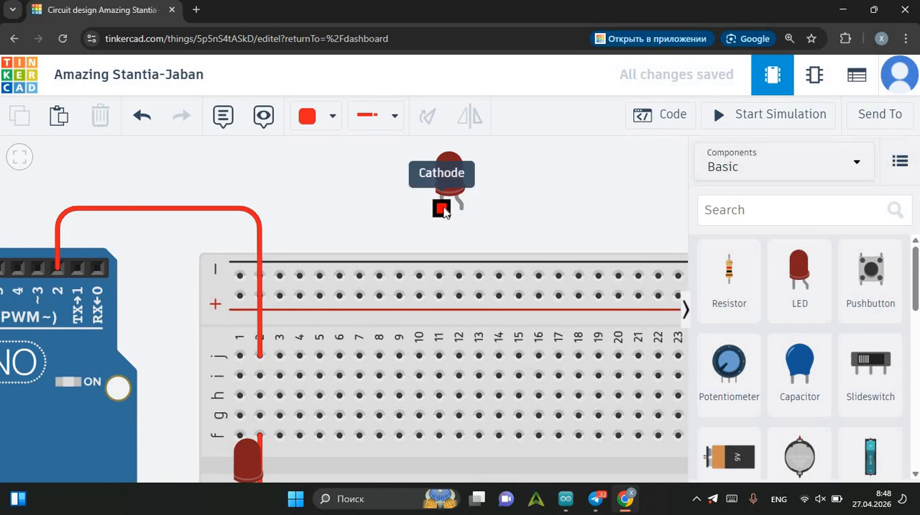
scroll(444, 209, down, 3)
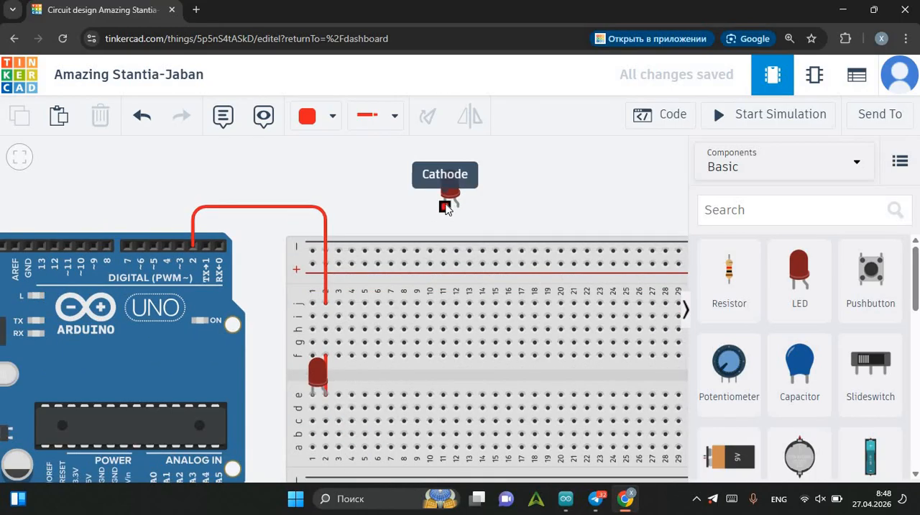
scroll(447, 208, down, 2)
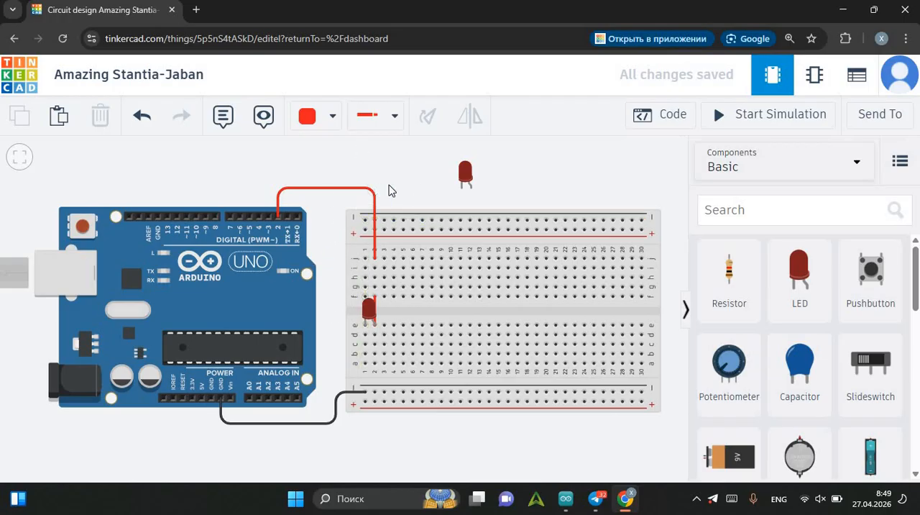
drag(462, 189, 400, 306)
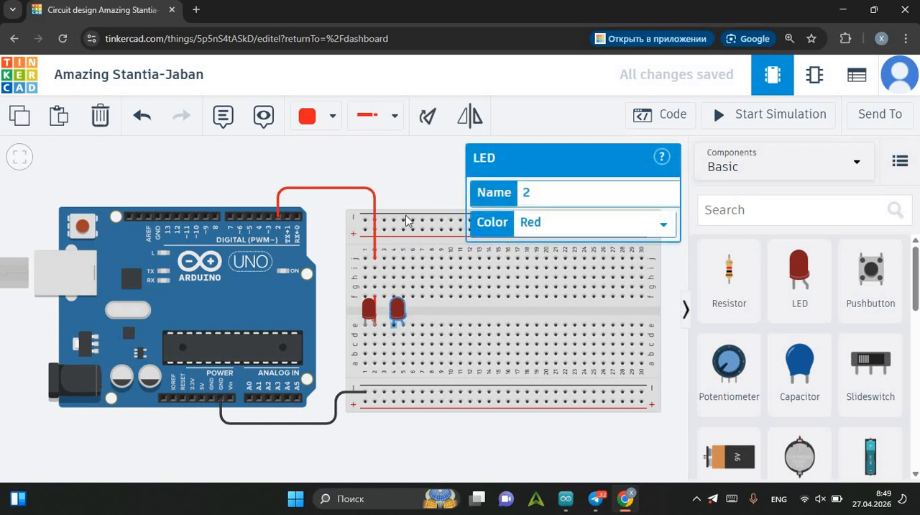
click(409, 170)
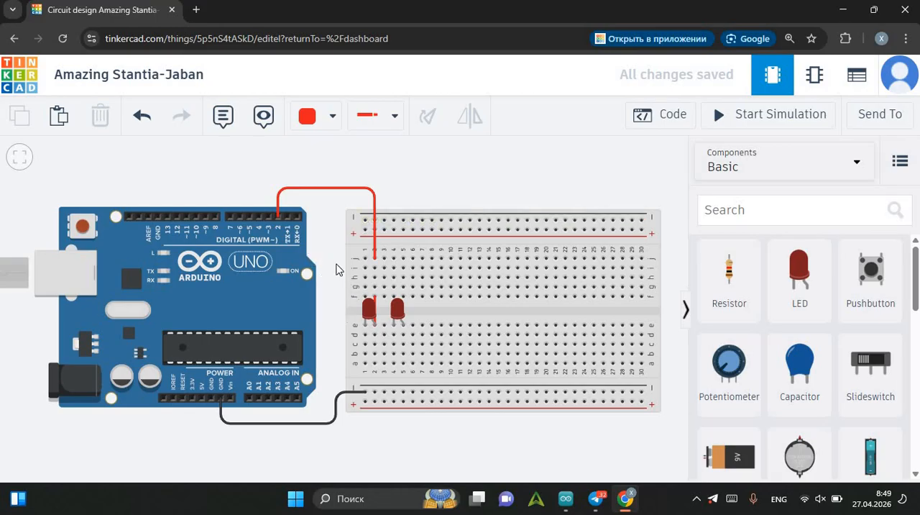
Place a resistor vertically on the breadboard between column 1 and the lower negative rail where the GND wire ends.
drag(728, 288, 367, 375)
click(329, 289)
Open the Arduino's code in Text mode, accepting the loss of the blocks, and delete all the default code.
click(651, 126)
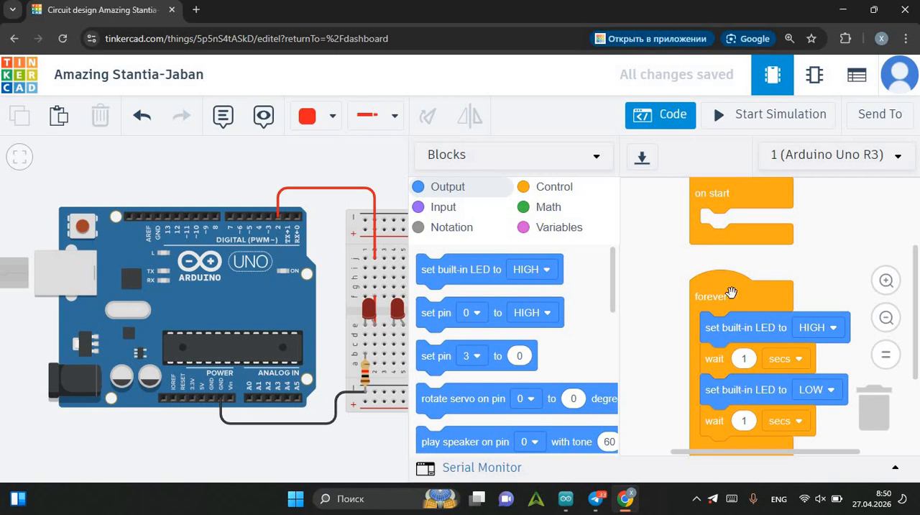
click(512, 168)
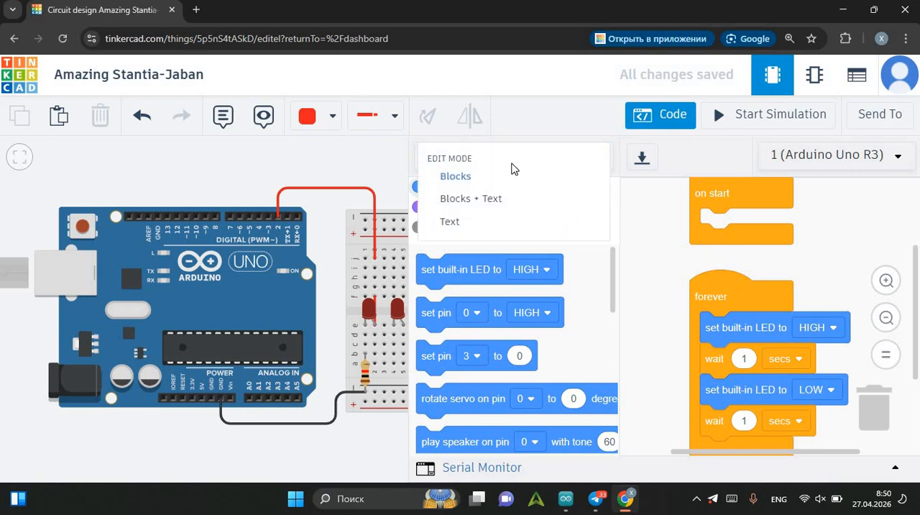
click(481, 229)
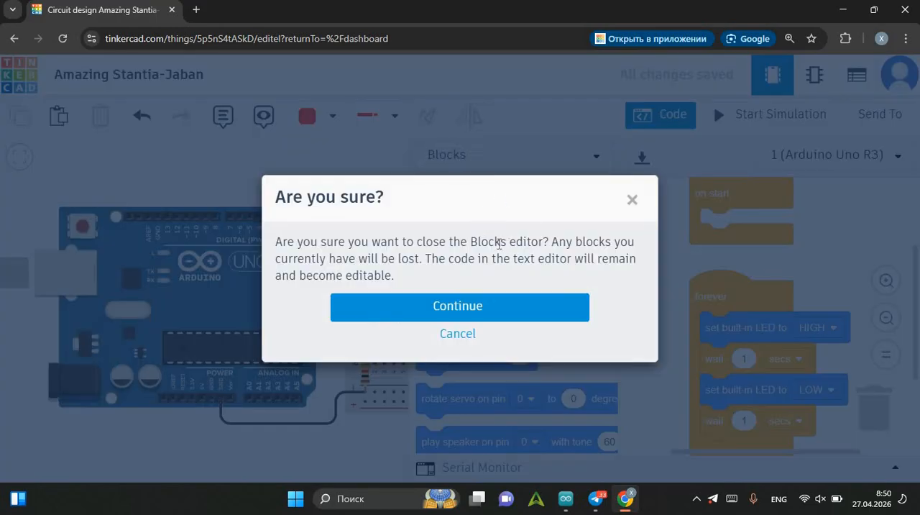
click(494, 316)
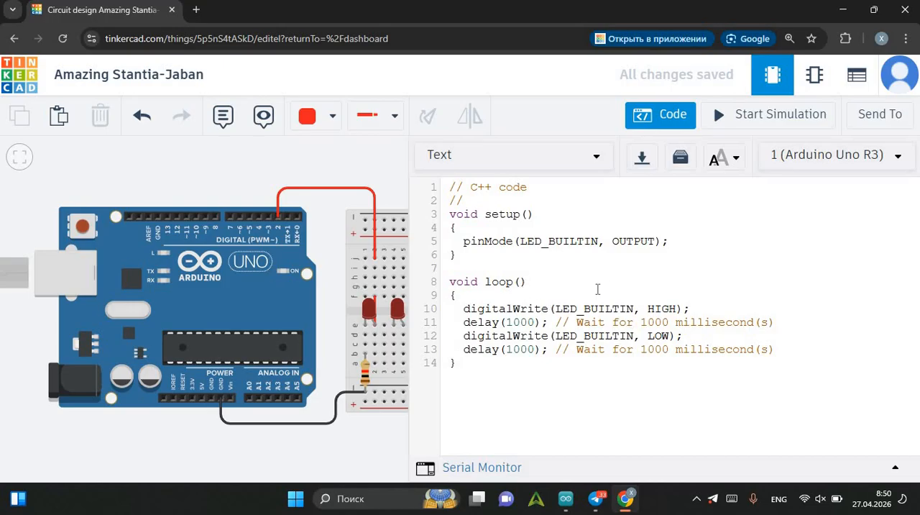
key(ctrl+a)
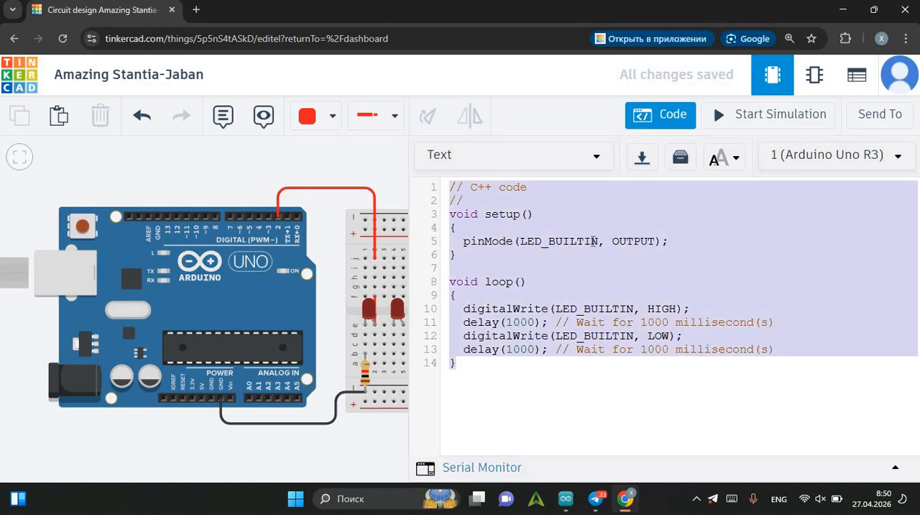
key(BackSpace)
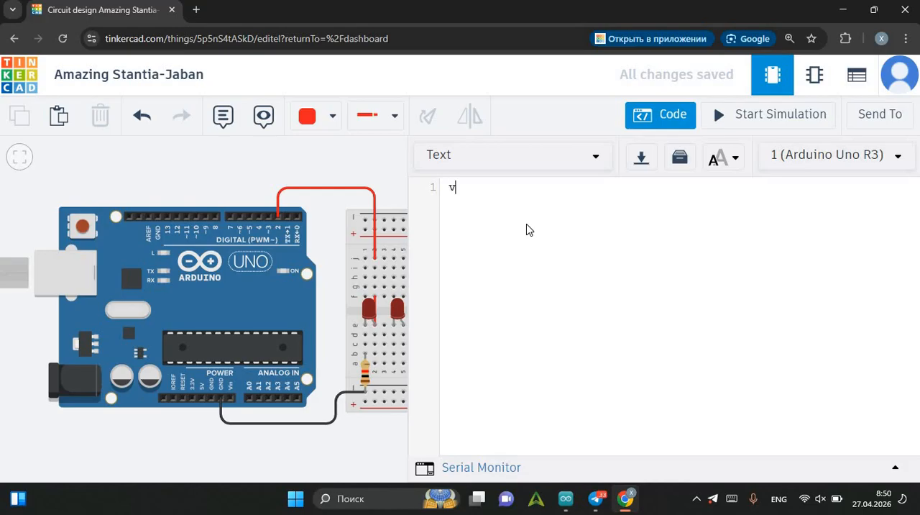
Write a function 'void loop () {' containing 'pinMode(2, OUTPUT);' and close it with a brace.
text(iu)
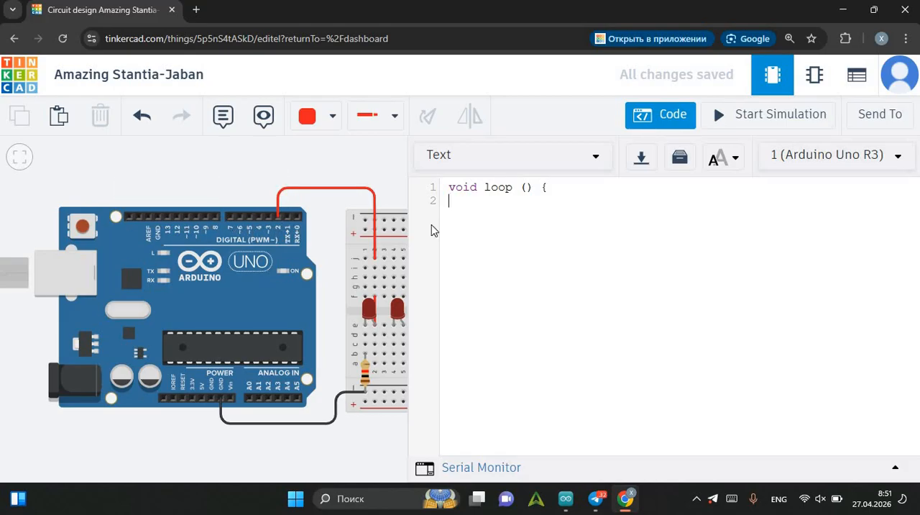
click(465, 203)
text(TPUT);)
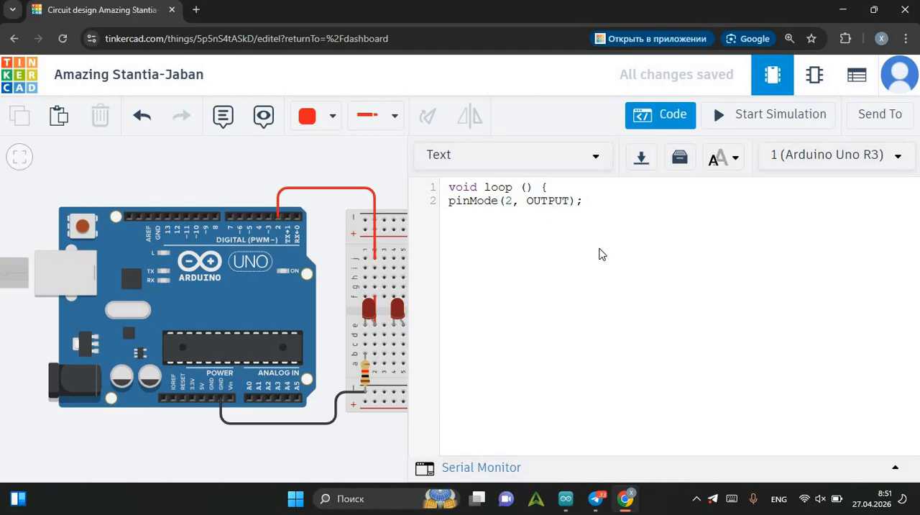
key(Return)
text(})
Add a second function header 'void loop ()' on line 4, below the closing brace.
key(Return)
text(void loop ())
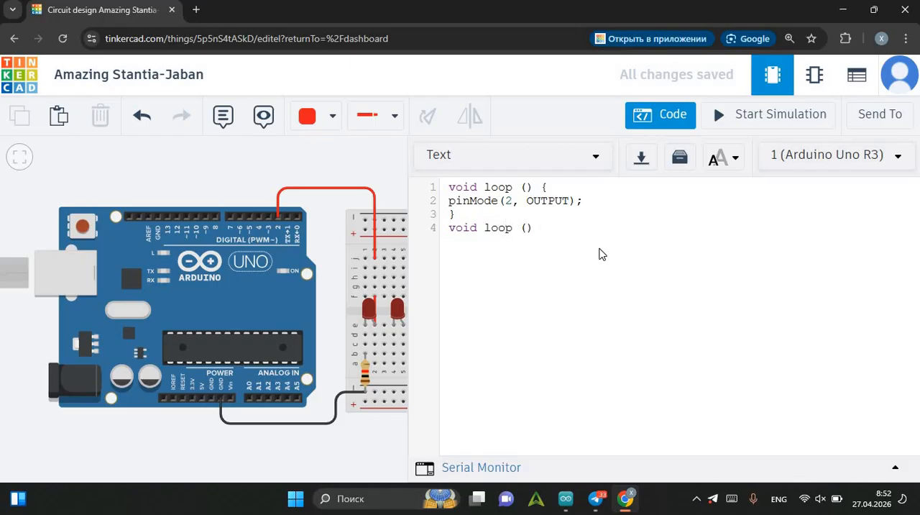
key(BackSpace)
key(BackSpace)
key(BackSpace)
key(BackSpace)
key(BackSpace)
key(BackSpace)
text(oP)
Rename the first function on line 1 as setup.
key(BackSpace)
text(p ())
click(516, 187)
key(BackSpace)
key(BackSpace)
key(BackSpace)
key(BackSpace)
text(setup)
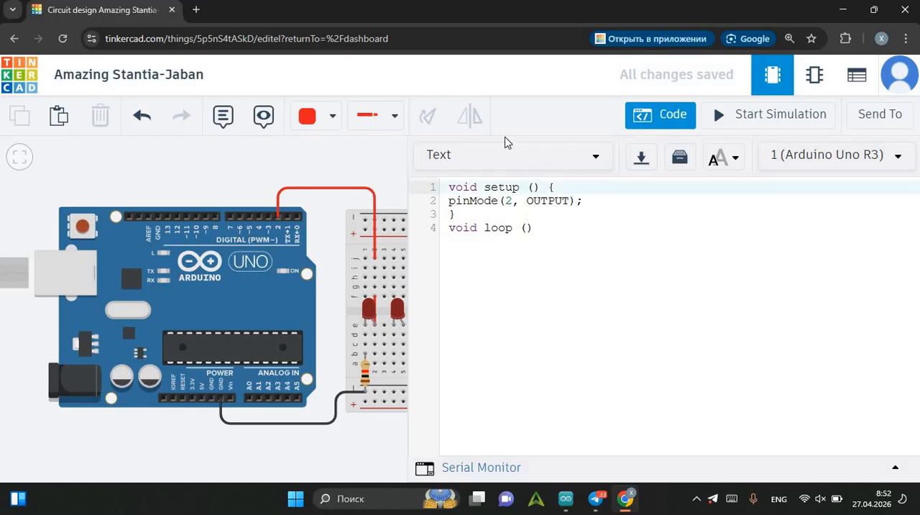
Open the loop function's body with a brace and add the statement 'digitalWrite(2, 1);' on line 5.
click(558, 231)
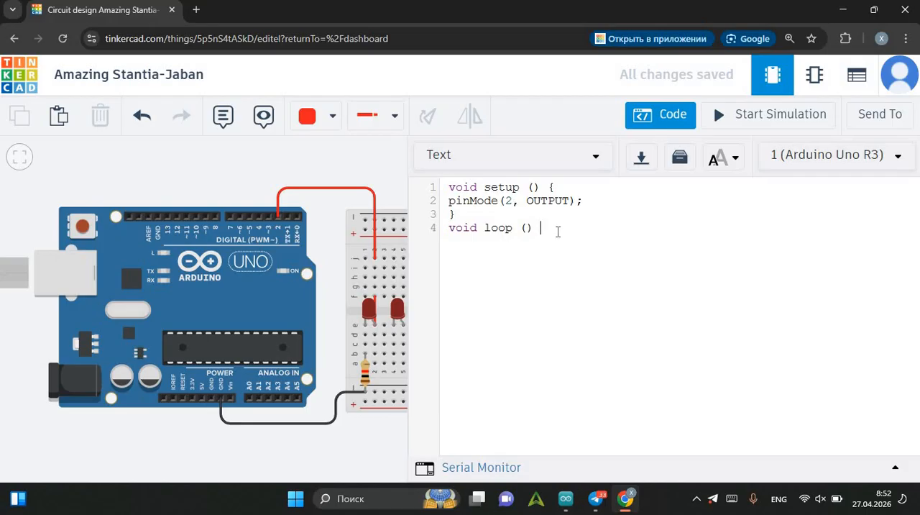
text({)
key(Return)
text(digitalWrite)
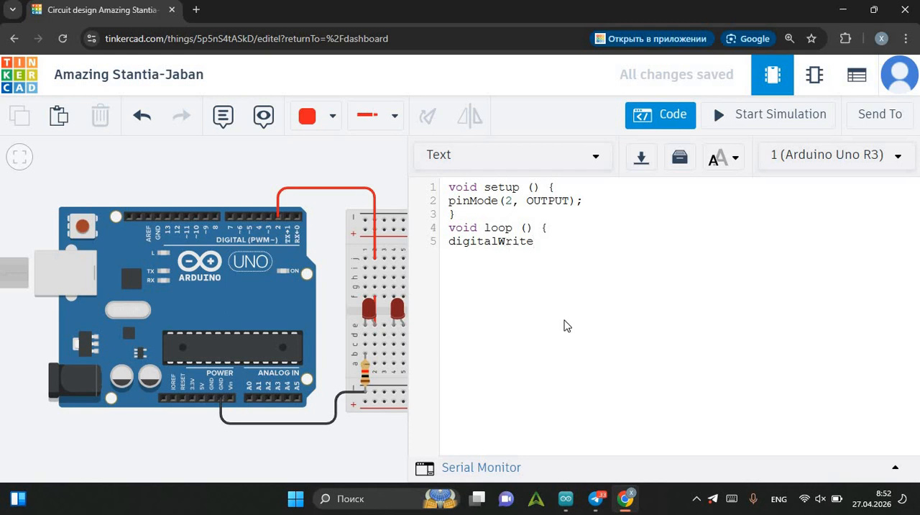
text(()
text(2,)
text(1);)
Start a comment after the digitalWrite statement reading "// shu (2, 1); bir sonining o'rnioga".
text(//)
text( shu 1)
text( s)
text(ec)
key(BackSpace)
key(BackSpace)
key(BackSpace)
key(BackSpace)
key(BackSpace)
text((2, 1); b)
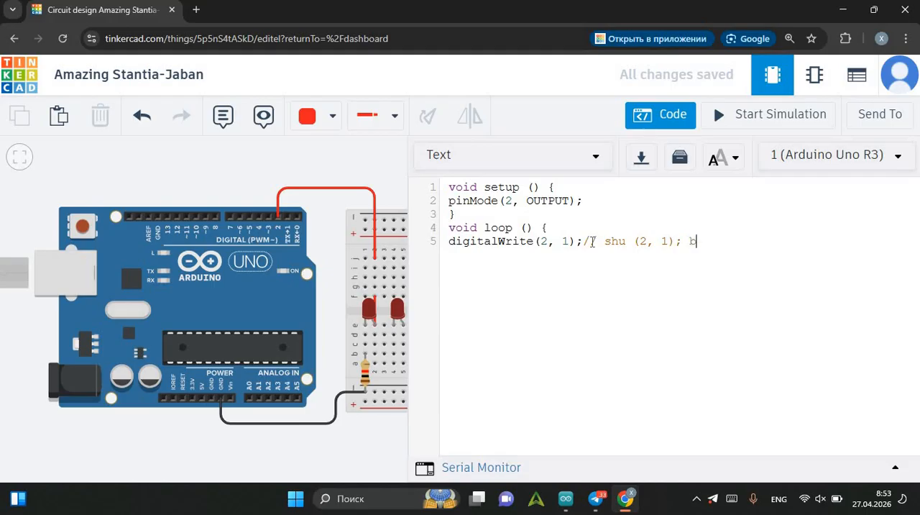
text(ir sonining o'rnioga )
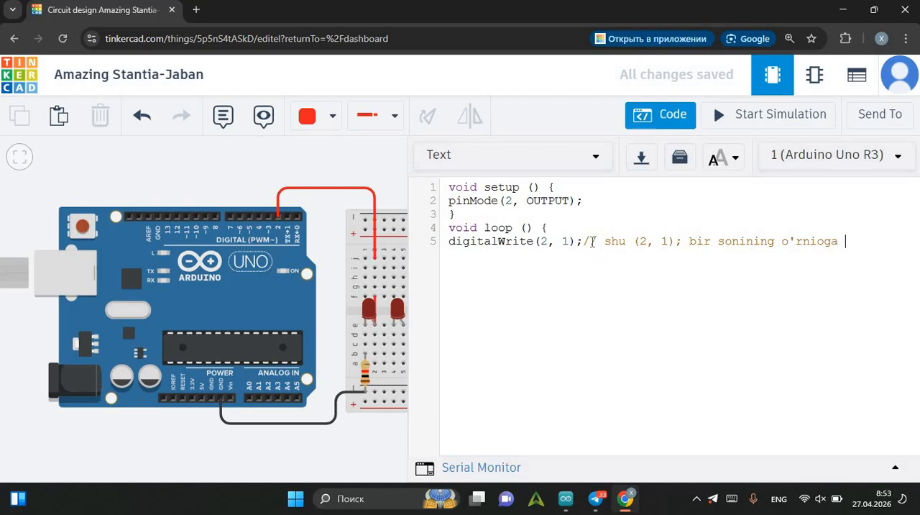
text(()
text(2,)
text( HI)
text(G)
text(H)
Try continuing the comment with '(2, HIGH', and erase the whole comment so line 5 holds only 'digitalWrite(2, 1);'.
key(BackSpace)
key(BackSpace)
text(G)
key(BackSpace)
text(Ch)
key(BackSpace)
key(BackSpace)
key(BackSpace)
key(BackSpace)
key(BackSpace)
key(BackSpace)
key(BackSpace)
key(BackSpace)
key(BackSpace)
click(567, 241)
key(BackSpace)
key(BackSpace)
key(BackSpace)
key(BackSpace)
key(BackSpace)
key(BackSpace)
key(BackSpace)
key(BackSpace)
key(BackSpace)
key(BackSpace)
key(BackSpace)
key(BackSpace)
key(BackSpace)
key(BackSpace)
key(BackSpace)
key(BackSpace)
key(BackSpace)
key(BackSpace)
key(BackSpace)
key(BackSpace)
key(BackSpace)
key(BackSpace)
key(BackSpace)
key(BackSpace)
key(BackSpace)
key(BackSpace)
key(BackSpace)
key(BackSpace)
key(BackSpace)
key(BackSpace)
key(BackSpace)
key(BackSpace)
key(BackSpace)
key(BackSpace)
key(BackSpace)
key(BackSpace)
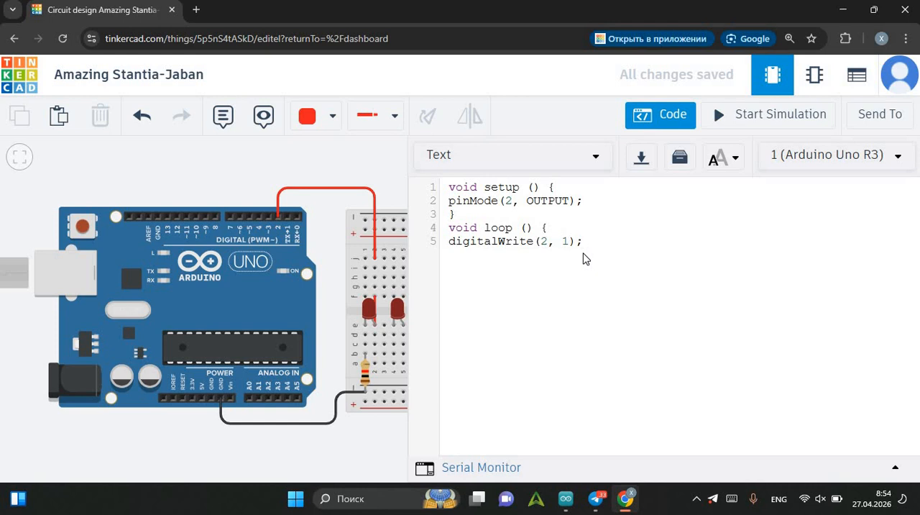
Add 'digitalWrite(2, 0);' on line 6 and close the loop function with a brace on line 7.
key(Return)
text(digitalWrite()
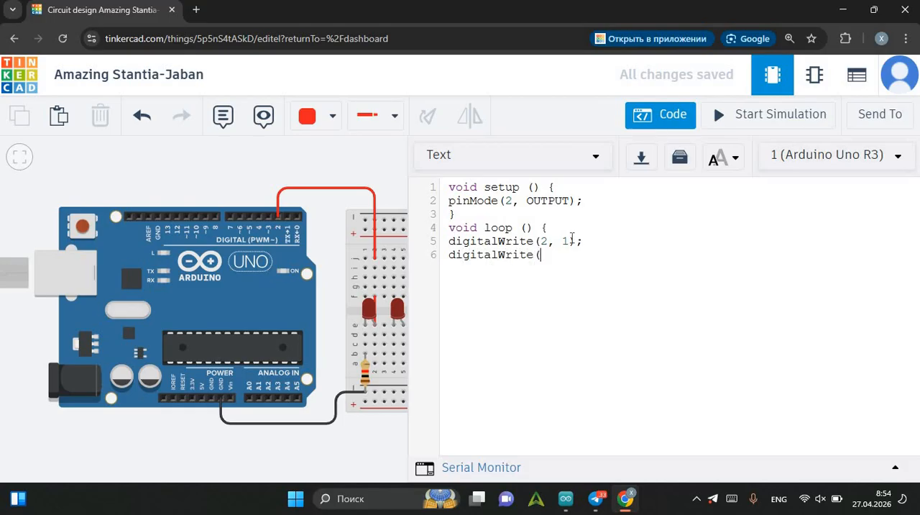
text(2, 0)
text())
text(})
Start the circuit simulation and dismiss the debugger help.
click(767, 121)
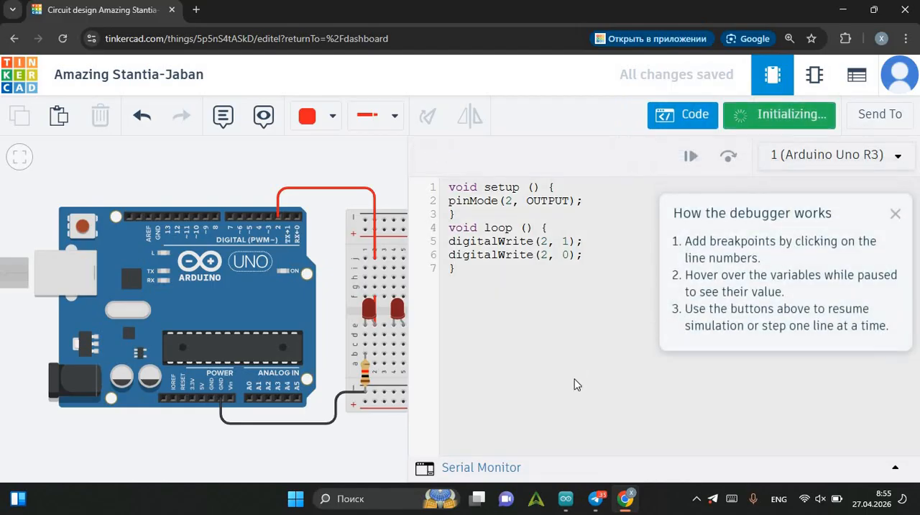
click(892, 213)
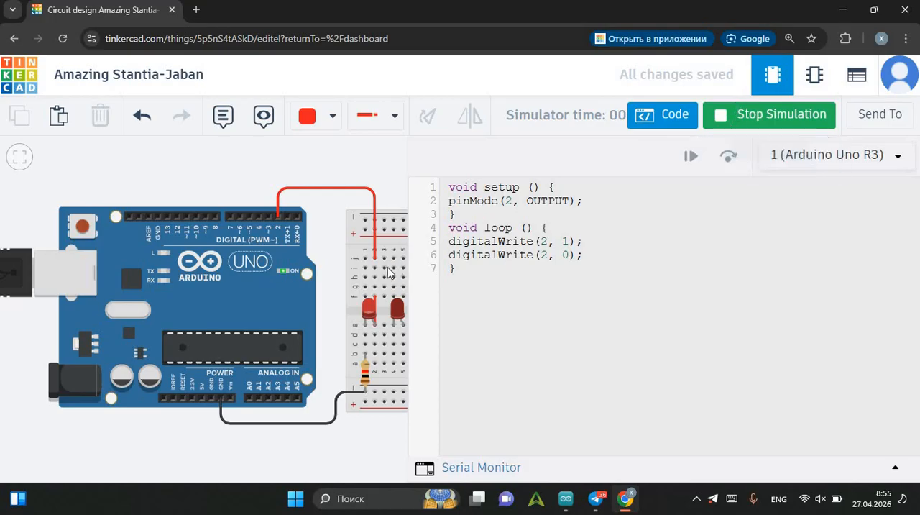
Examine the LED wired to pin 2 while the simulation runs, and stop the simulation.
scroll(344, 318, up, 1)
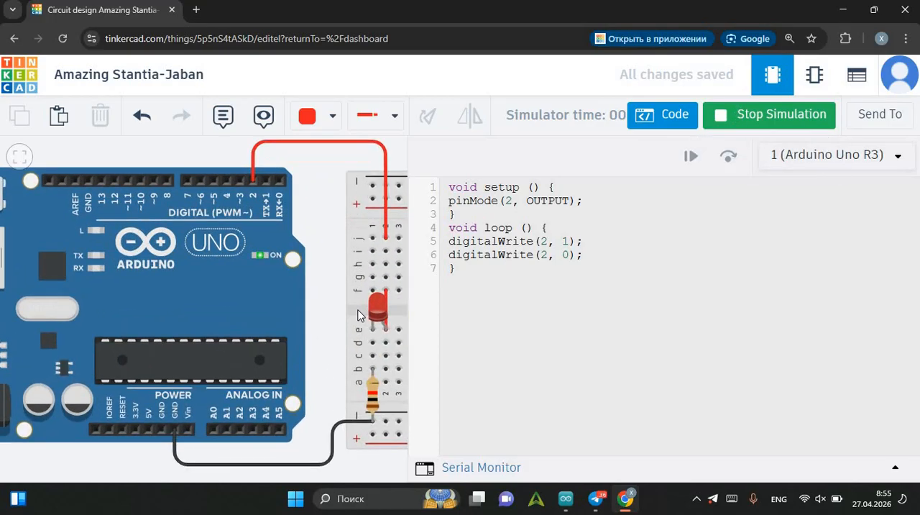
scroll(309, 304, up, 2)
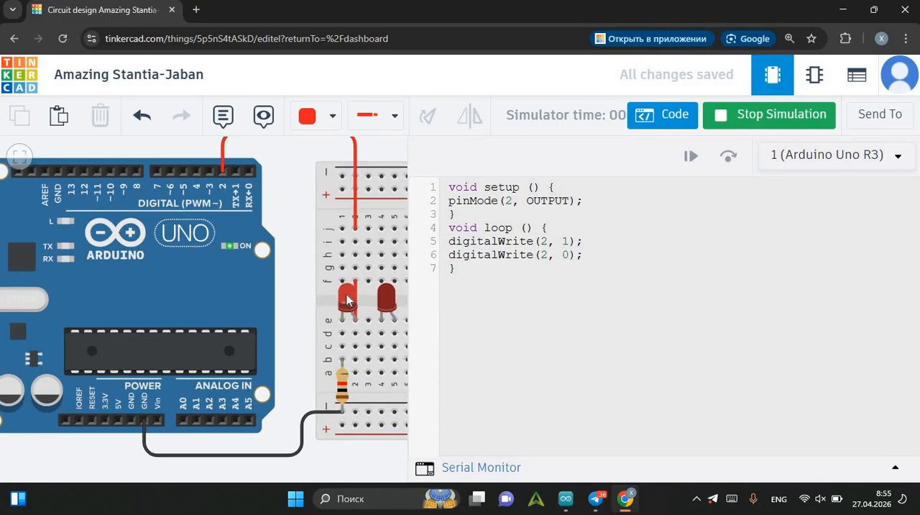
drag(300, 297, 264, 284)
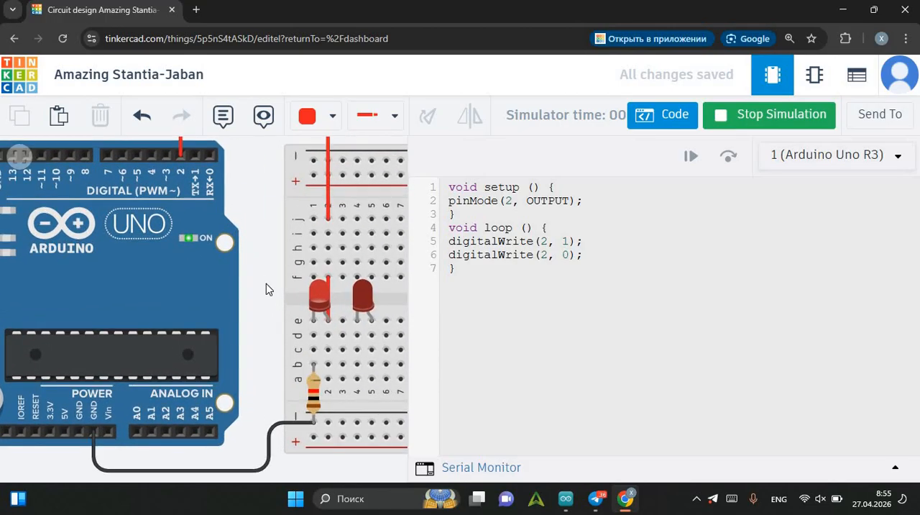
scroll(266, 283, up, 2)
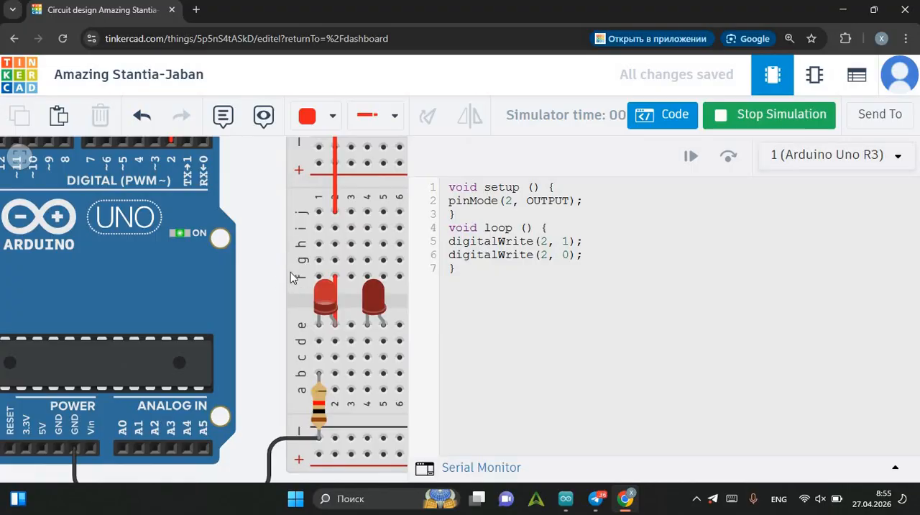
scroll(255, 288, down, 2)
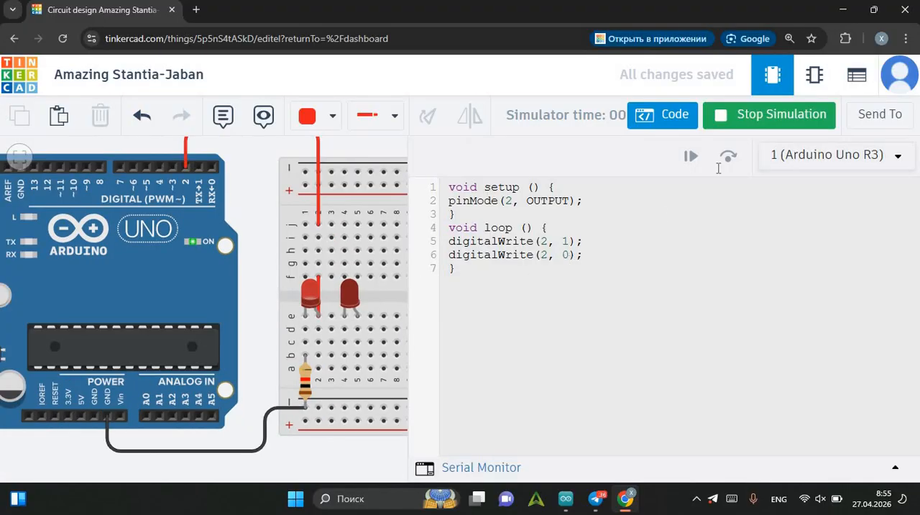
click(741, 116)
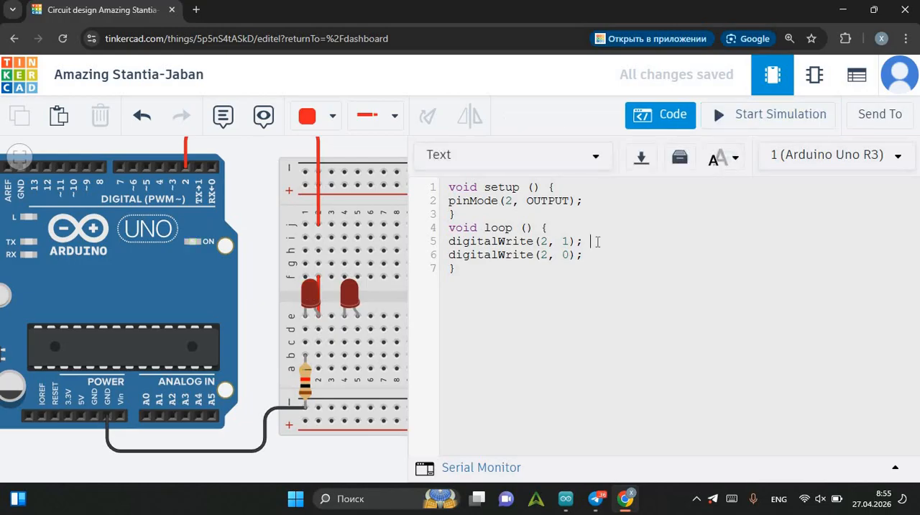
Add 'delay(1000);' on a new line after each of the two digitalWrite statements in the loop function.
click(600, 246)
key(Return)
text(delay)
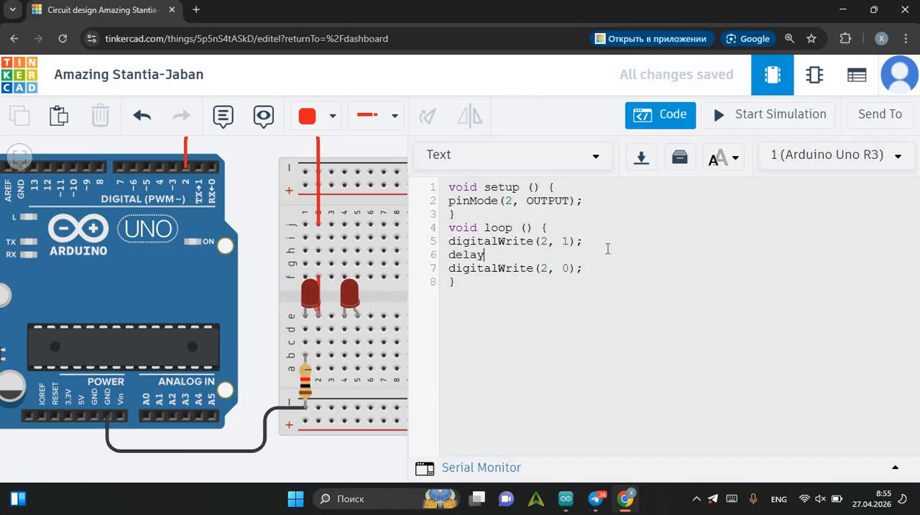
text((1000);)
click(592, 266)
key(Return)
text(delay(1000)
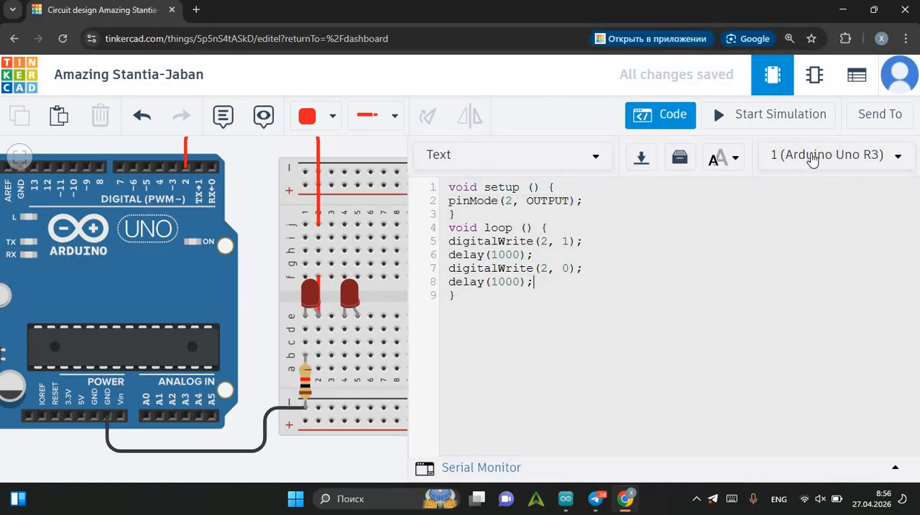
Run the simulation to check how the LED blinks with the delays, and stop it.
click(748, 117)
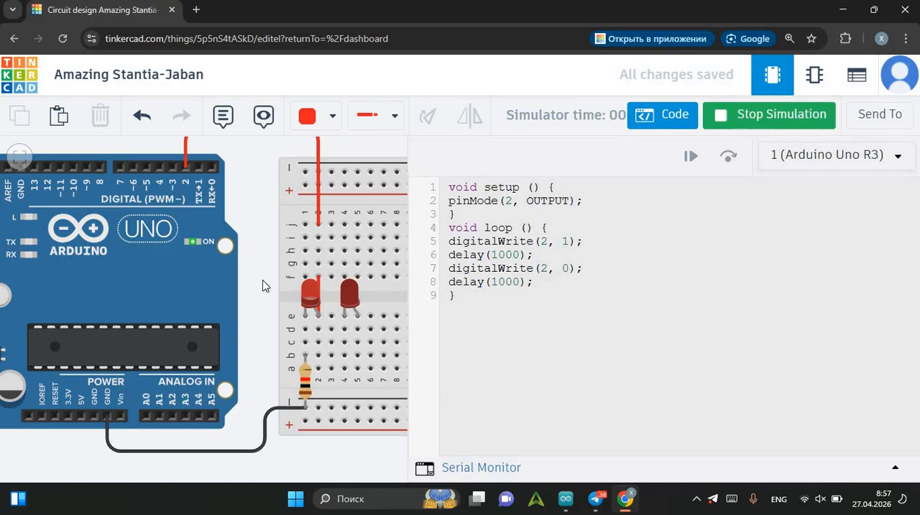
click(755, 118)
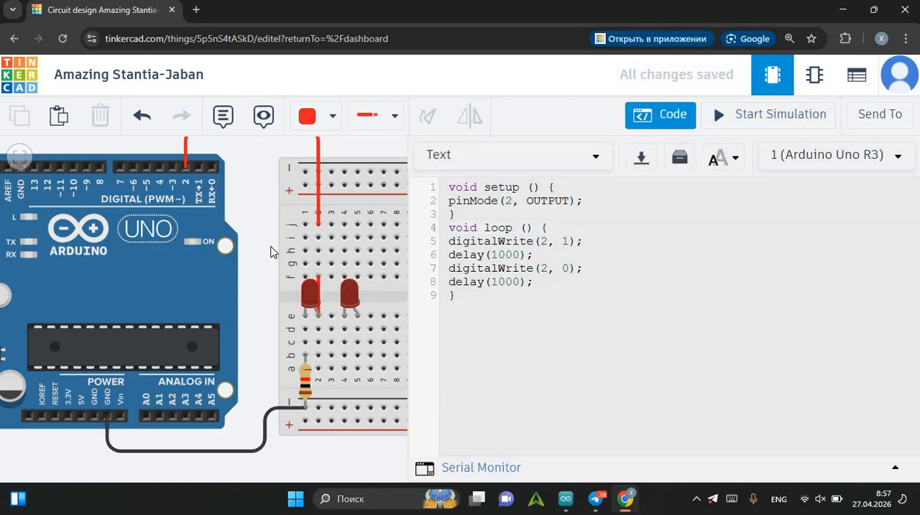
Wire Arduino digital pin 3 to breadboard hole j5 above the second LED, routing the wire with right-angle bends.
scroll(273, 253, down, 2)
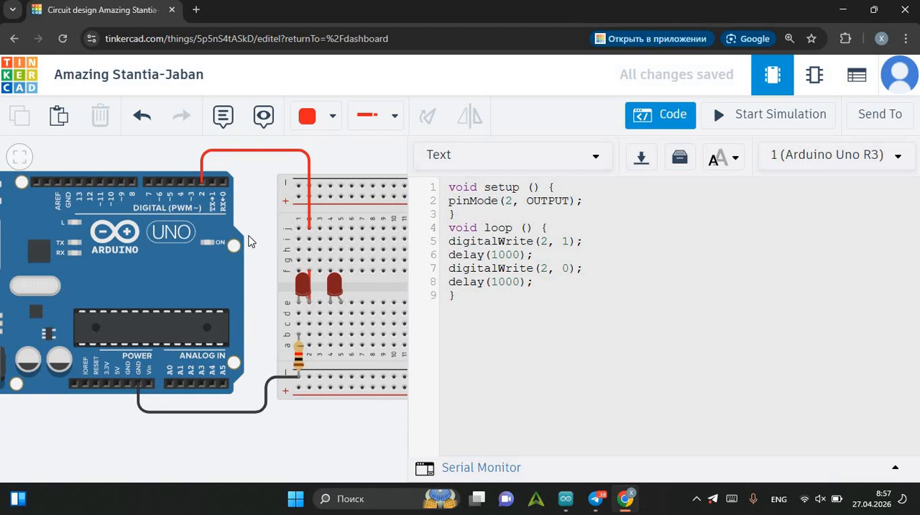
click(191, 182)
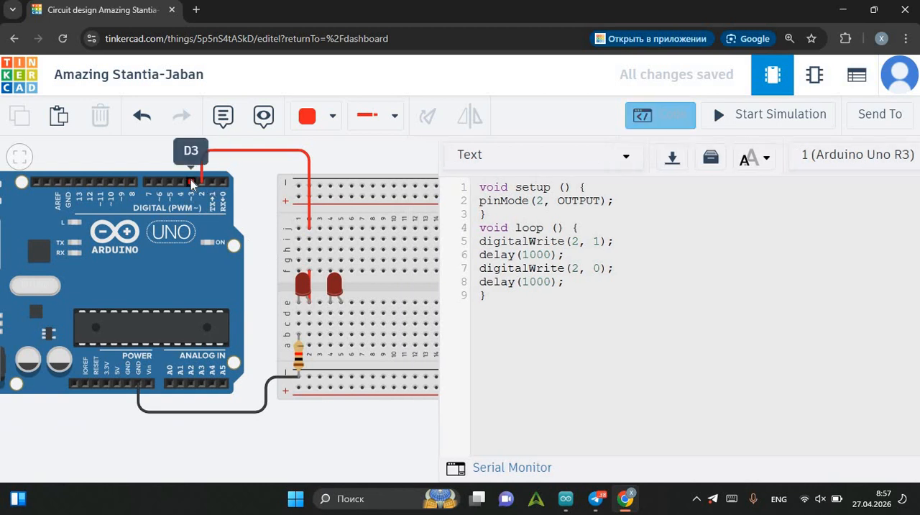
click(193, 154)
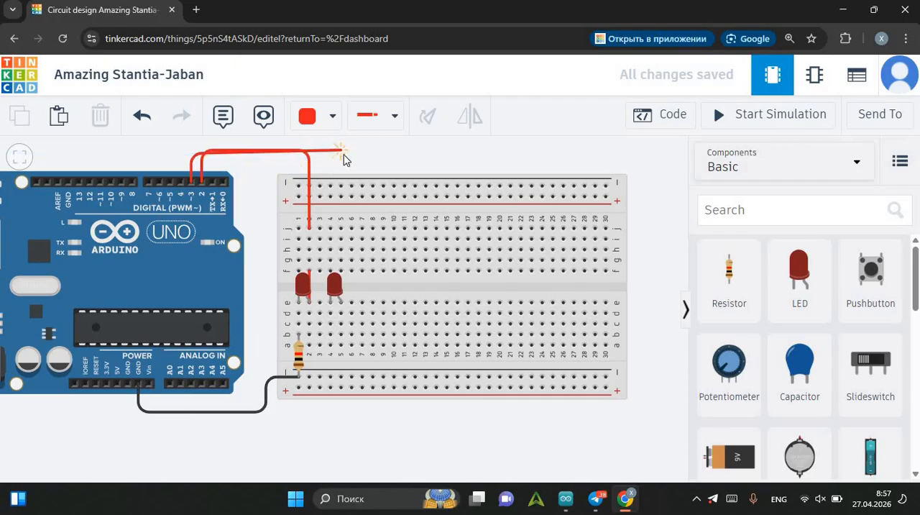
click(343, 154)
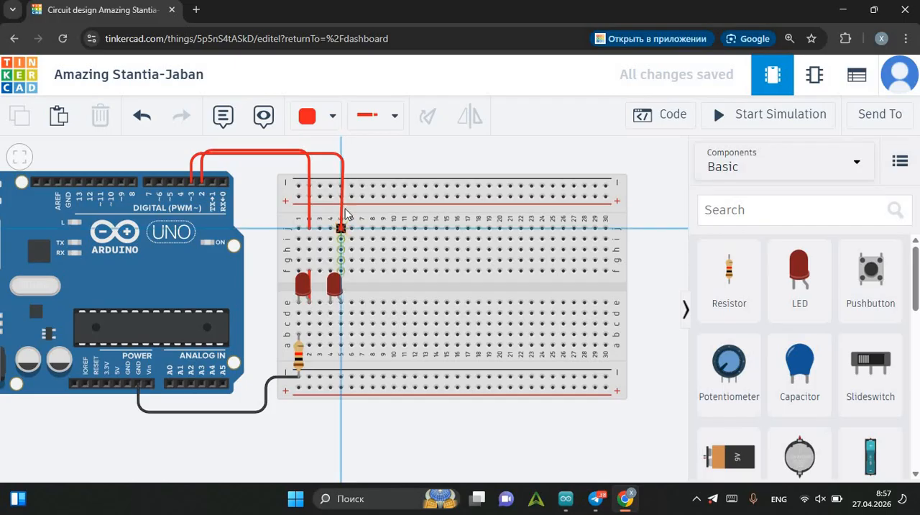
click(340, 228)
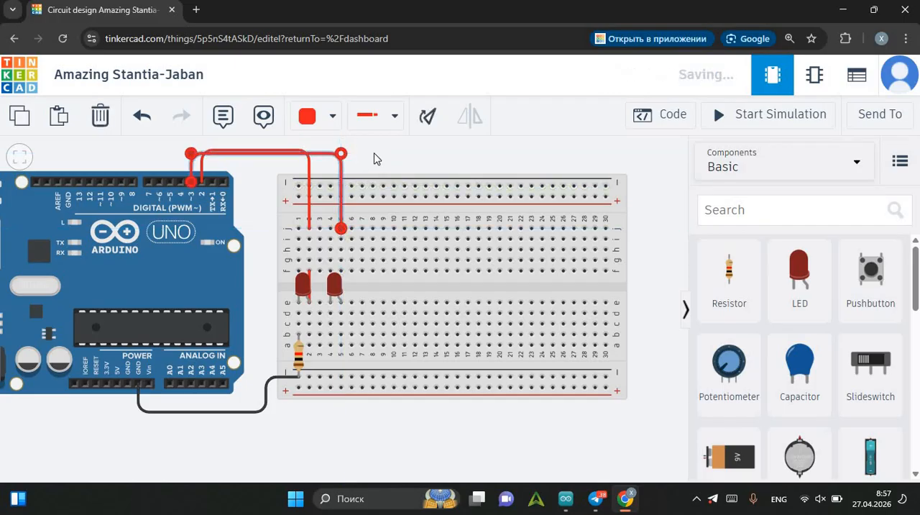
click(376, 154)
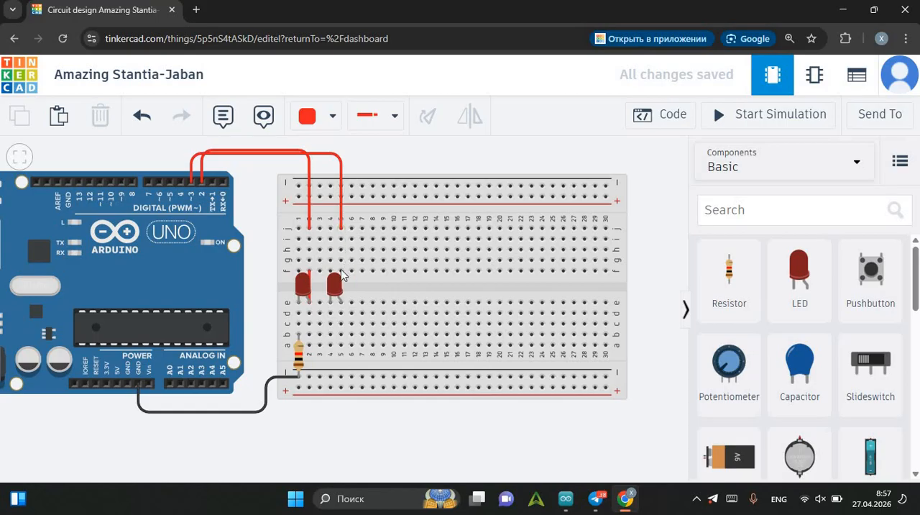
Bridge column 5 from row f to row e, and place a resistor from column 4 to the lower negative rail.
click(341, 271)
click(342, 303)
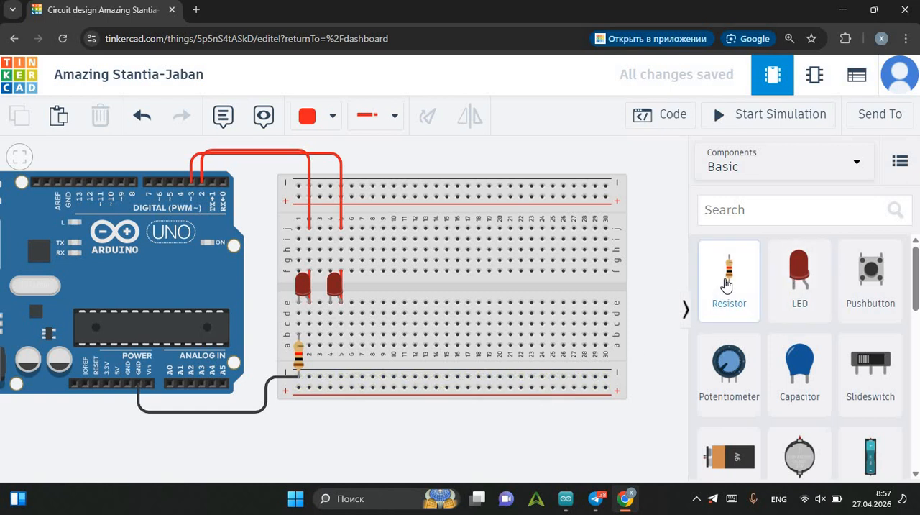
drag(726, 284, 339, 358)
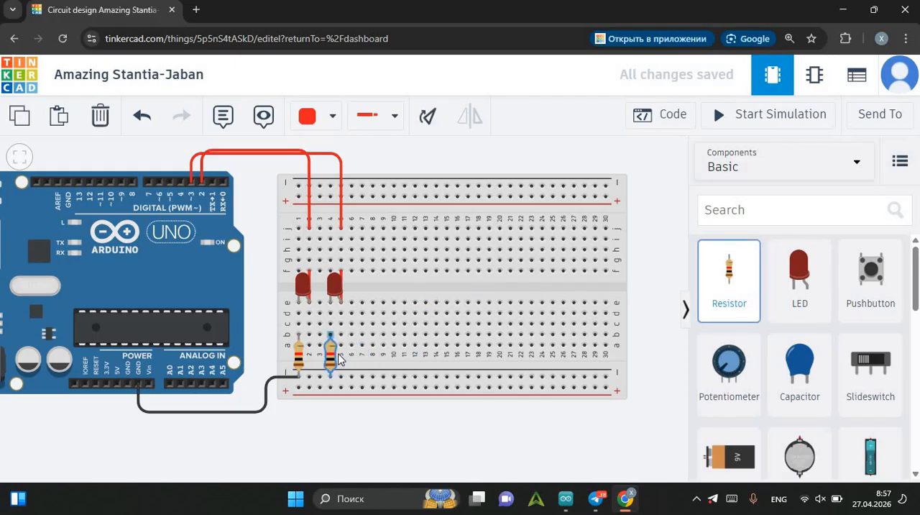
click(377, 417)
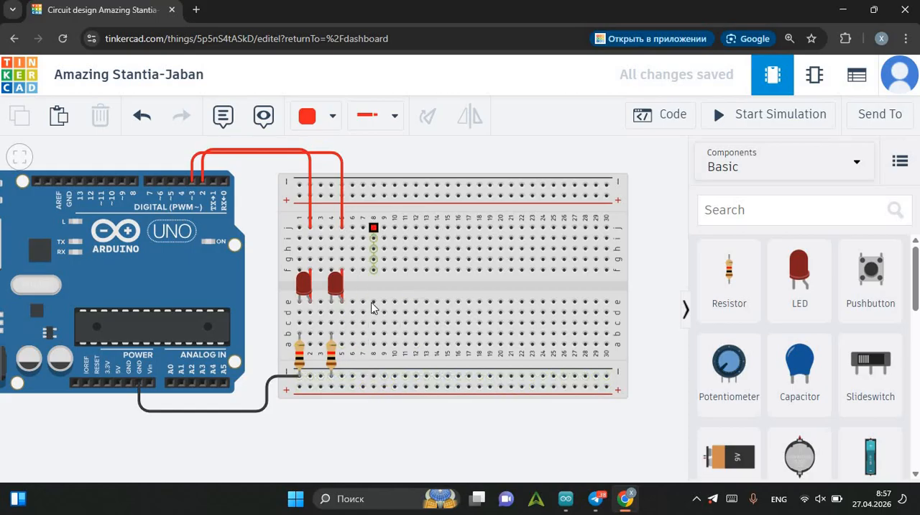
Reopen the code and begin line 3 of the setup function with 'pinMode(3,'.
click(676, 119)
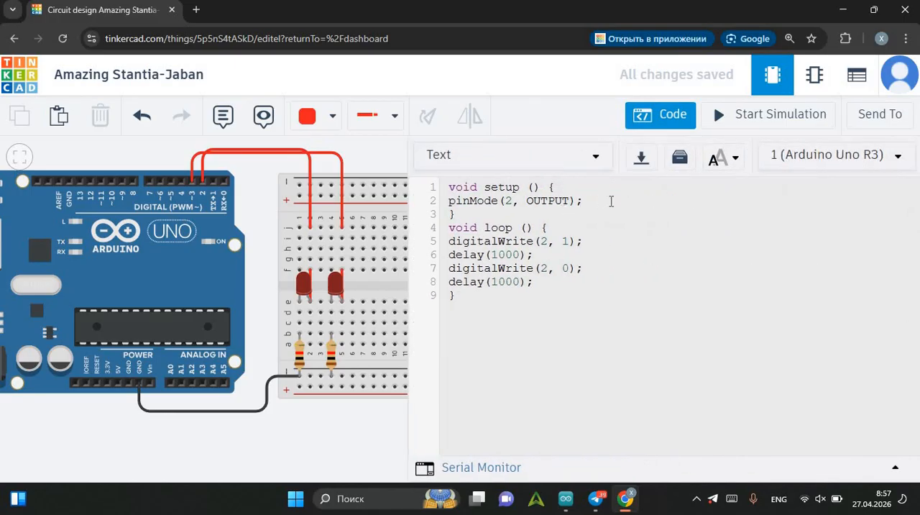
click(588, 203)
key(Return)
text(pi)
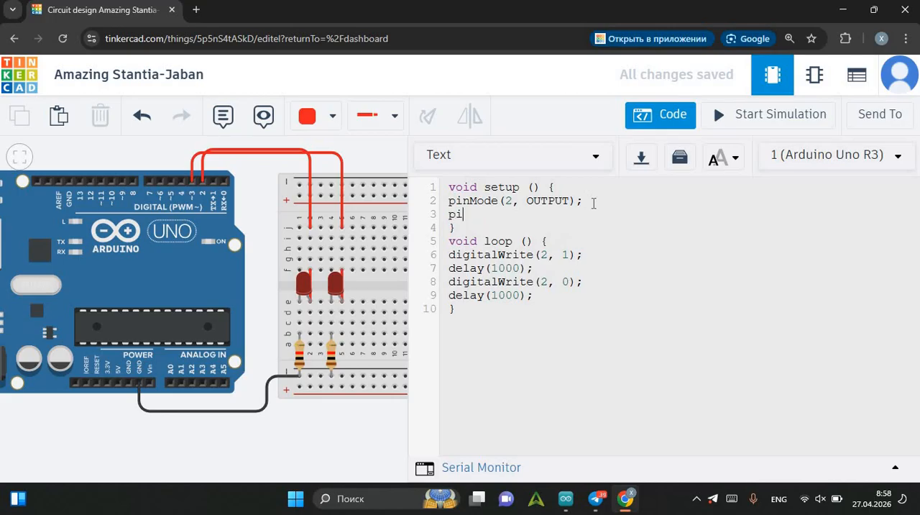
text(nMode(3,)
Set the second LED's color to Yellow.
click(333, 283)
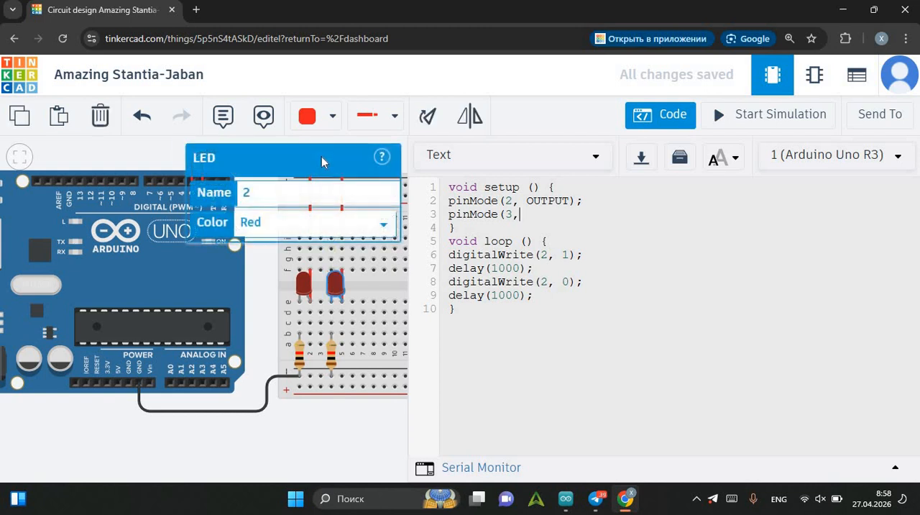
click(335, 234)
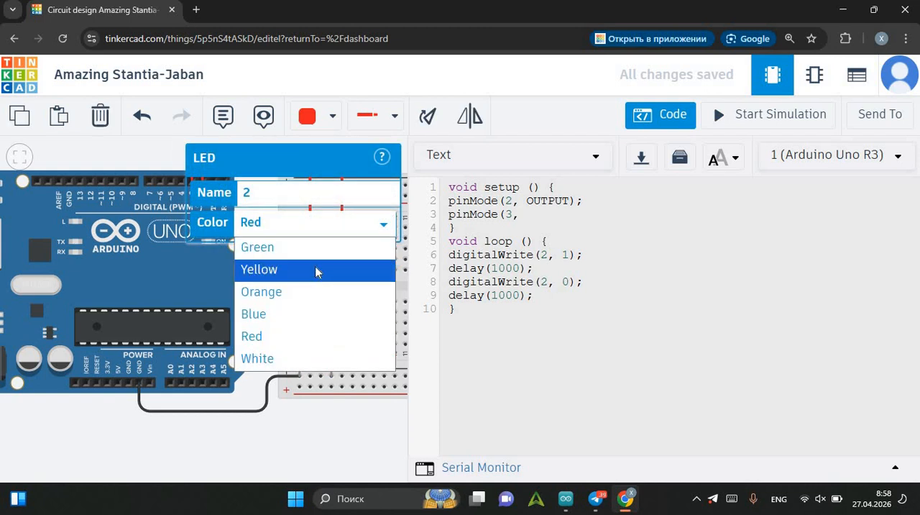
click(319, 268)
click(288, 438)
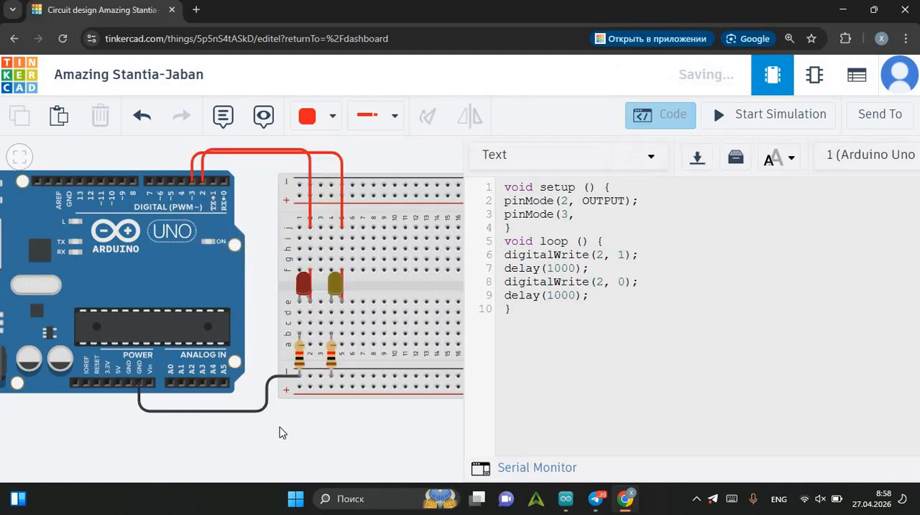
Change the wire from pin 3 to the breadboard to Yellow.
click(324, 154)
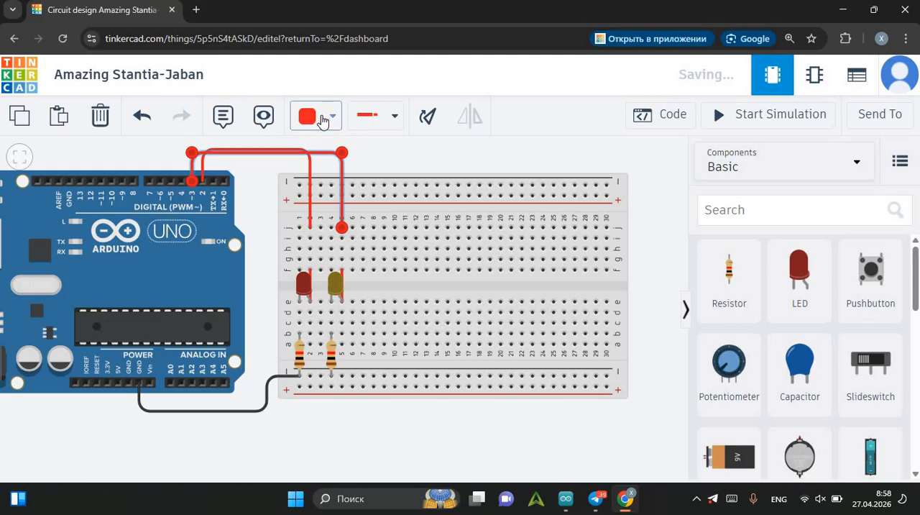
click(323, 118)
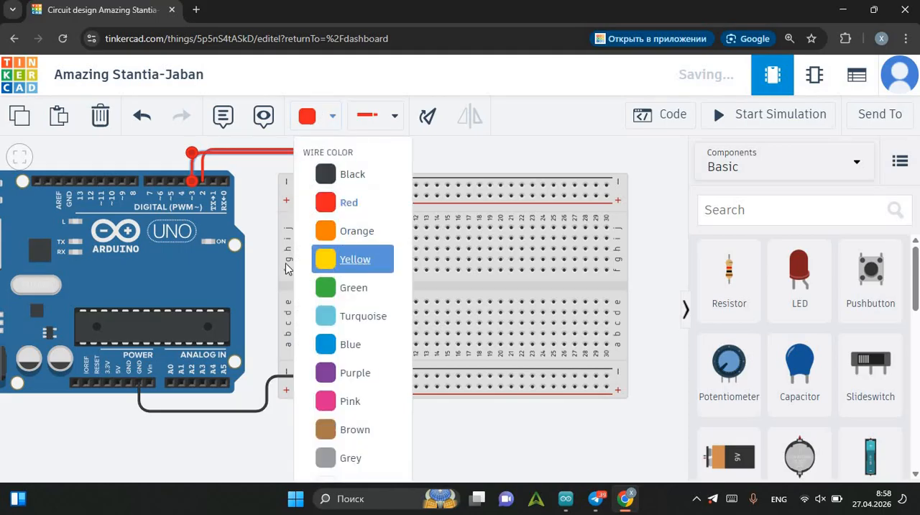
click(338, 267)
click(258, 261)
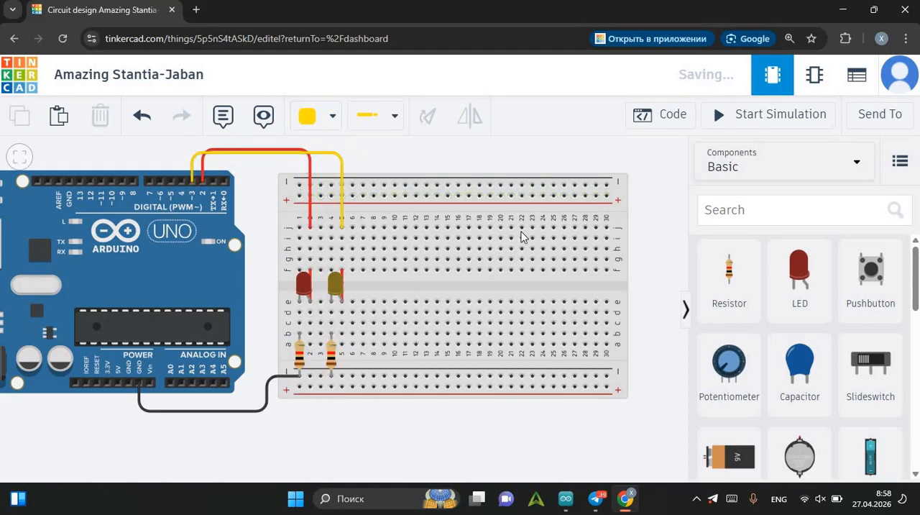
Return to the code and complete line 3 as 'pinMode(3, OUTPUT);'.
click(646, 115)
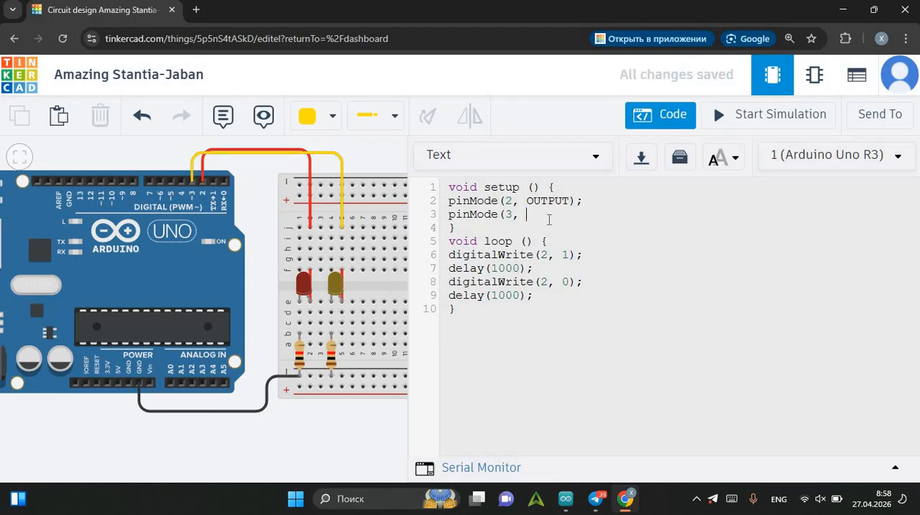
text(UTPU)
text(digi)
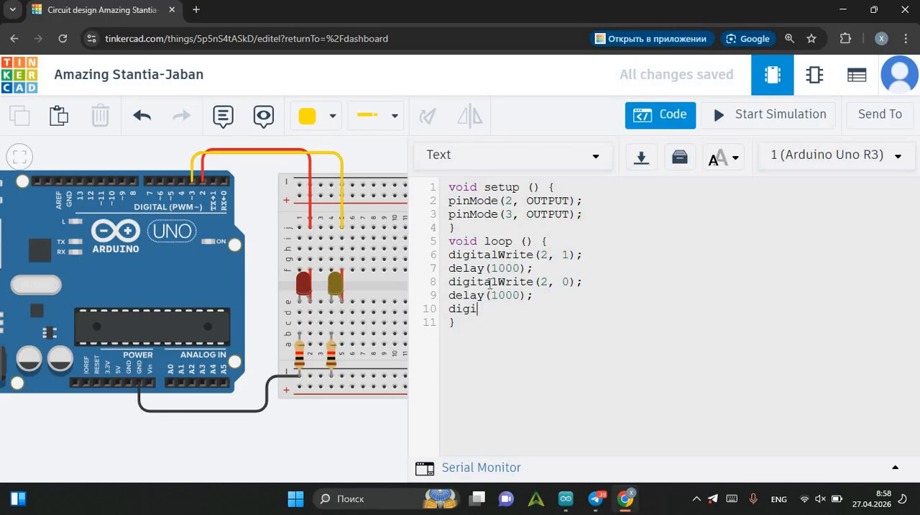
key(BackSpace)
key(BackSpace)
key(BackSpace)
Duplicate the four digitalWrite and delay lines below the originals in the loop function, separated by a blank line.
drag(450, 255, 585, 302)
key(ctrl+c)
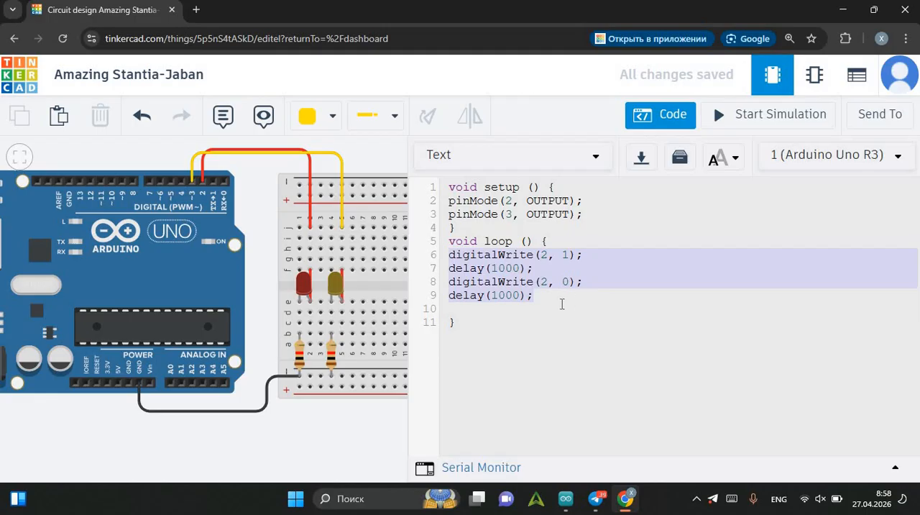
click(562, 304)
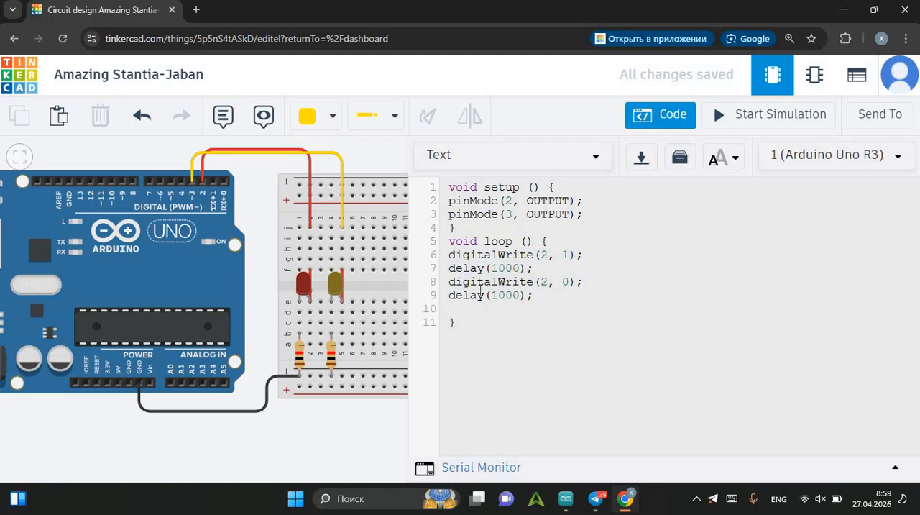
key(ctrl+v)
click(555, 301)
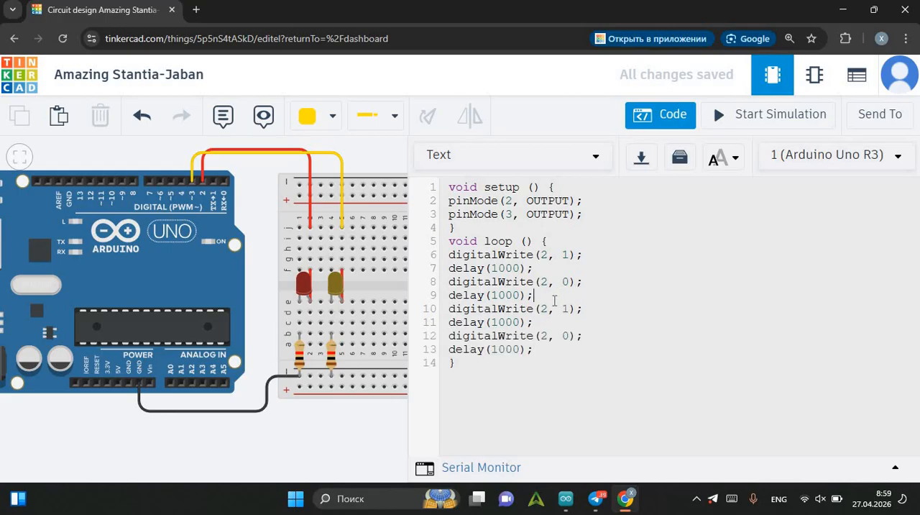
key(Return)
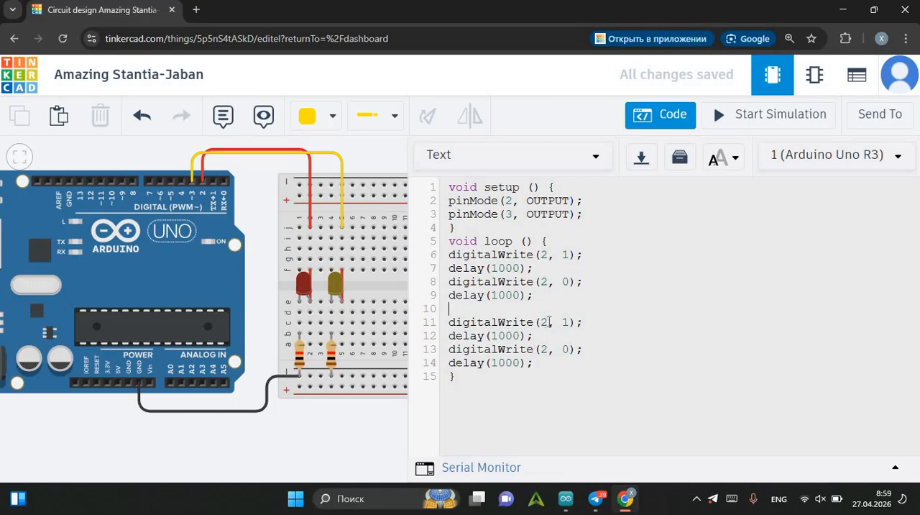
Change the pin number to 3 in both copied digitalWrite statements and start the simulation.
key(BackSpace)
text(3)
click(550, 348)
key(BackSpace)
text(3)
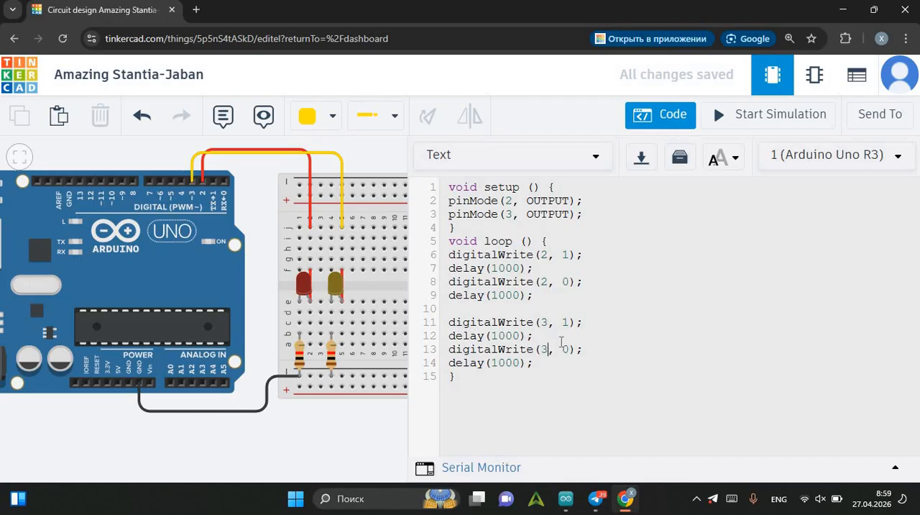
click(732, 114)
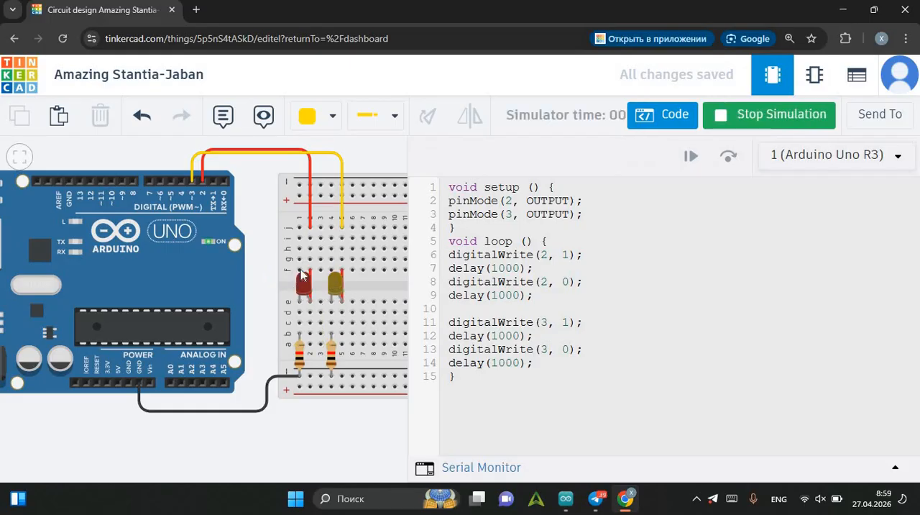
Stop the simulation, remove the second delay(1000) line from both the pin 2 and pin 3 blocks, and simulate again.
click(737, 117)
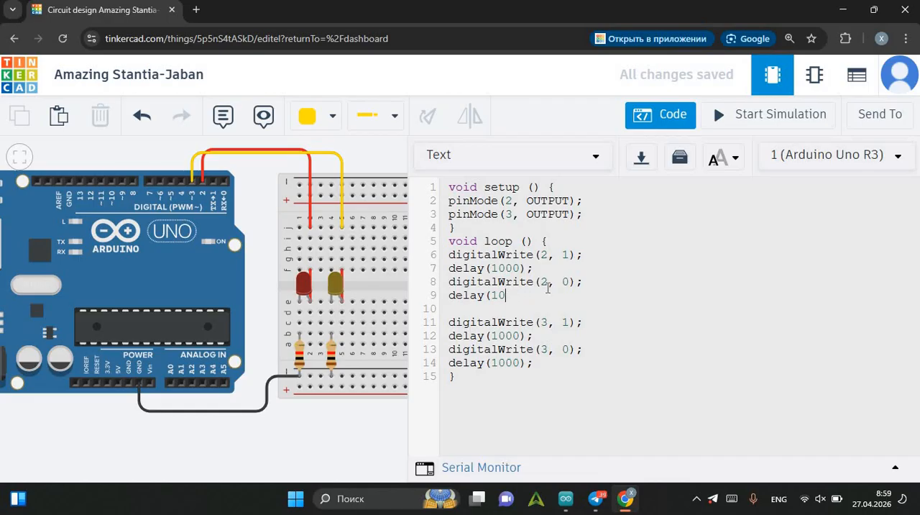
key(BackSpace)
key(BackSpace)
key(BackSpace)
key(BackSpace)
key(BackSpace)
key(BackSpace)
key(BackSpace)
key(BackSpace)
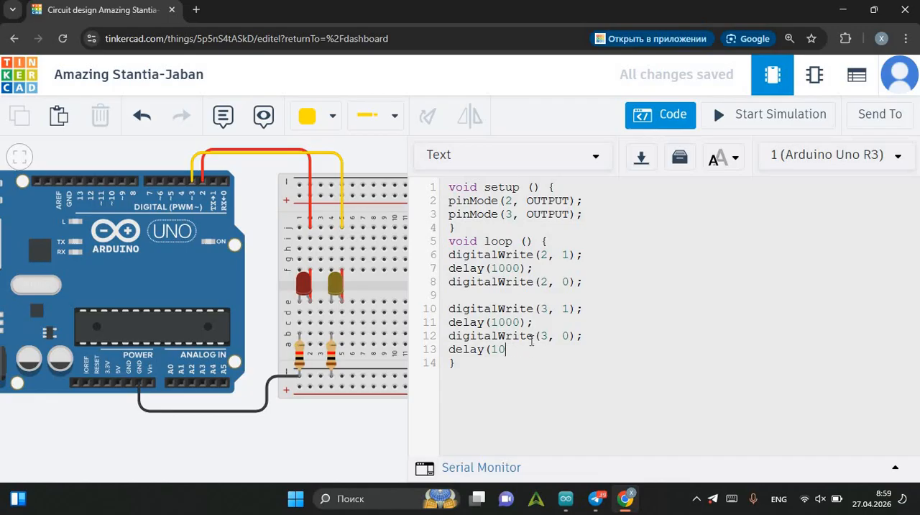
key(BackSpace)
key(BackSpace)
key(BackSpace)
key(BackSpace)
key(BackSpace)
key(BackSpace)
click(745, 131)
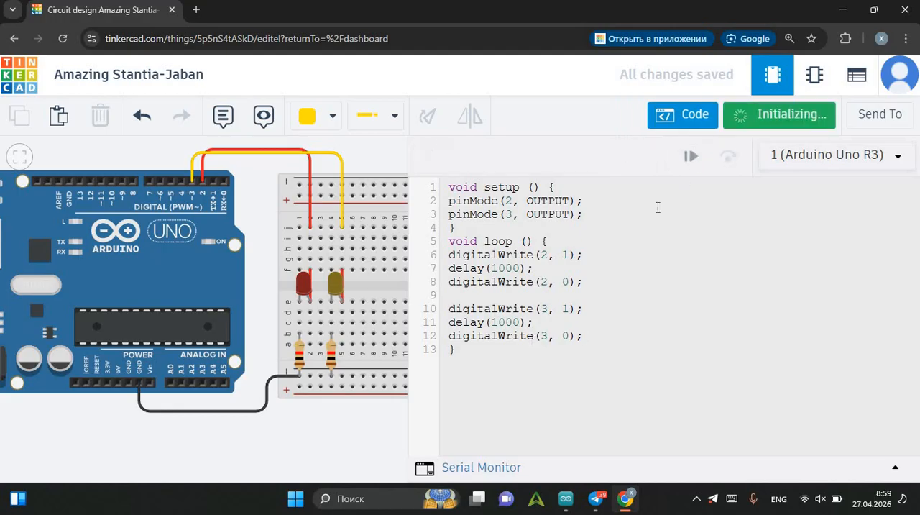
click(447, 243)
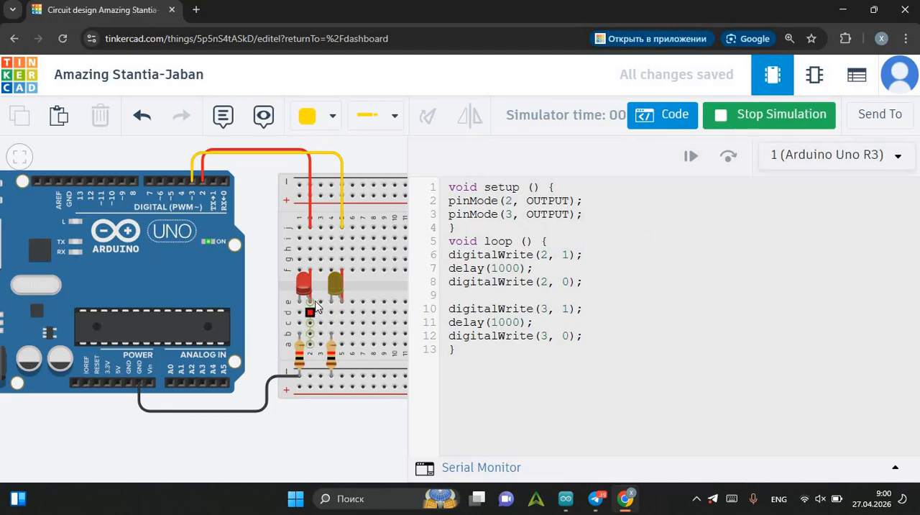
Stop the simulation, set both remaining delay values to 500, and run the simulation again.
click(724, 115)
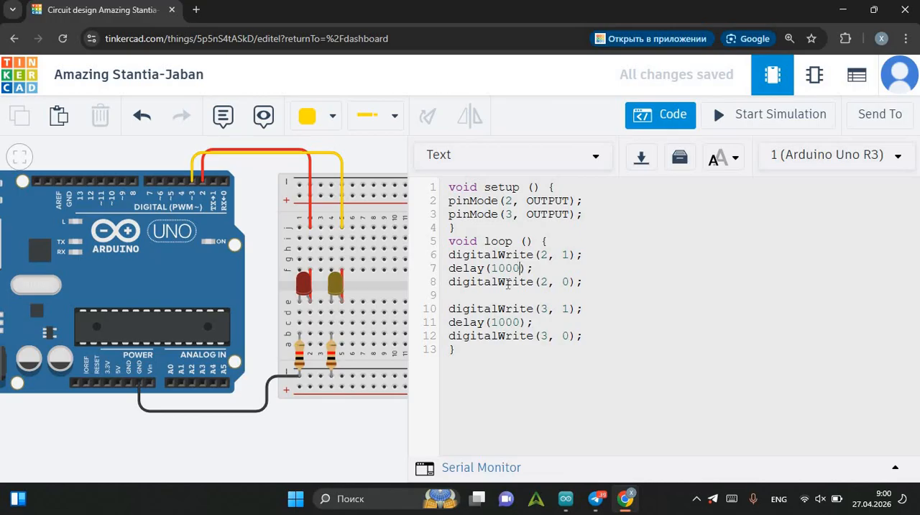
key(BackSpace)
key(BackSpace)
key(BackSpace)
key(BackSpace)
text(500)
key(BackSpace)
key(BackSpace)
key(BackSpace)
key(BackSpace)
text(500)
click(719, 115)
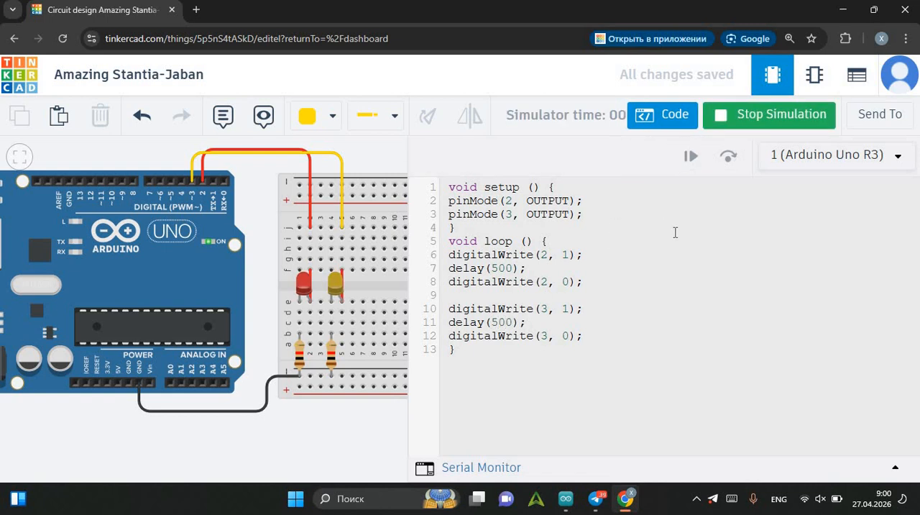
Stop the simulation, hide the code, and place a Green LED across breadboard columns 7 and 8.
click(740, 122)
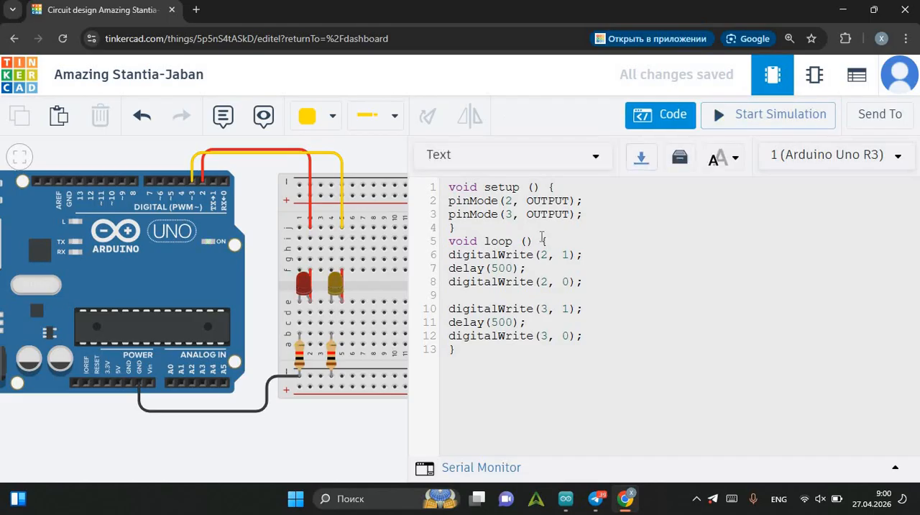
click(345, 428)
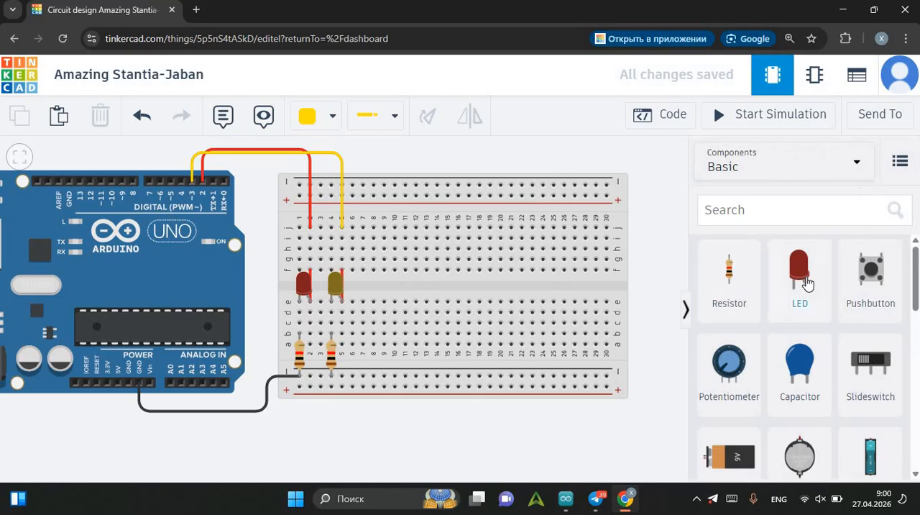
drag(807, 284, 373, 304)
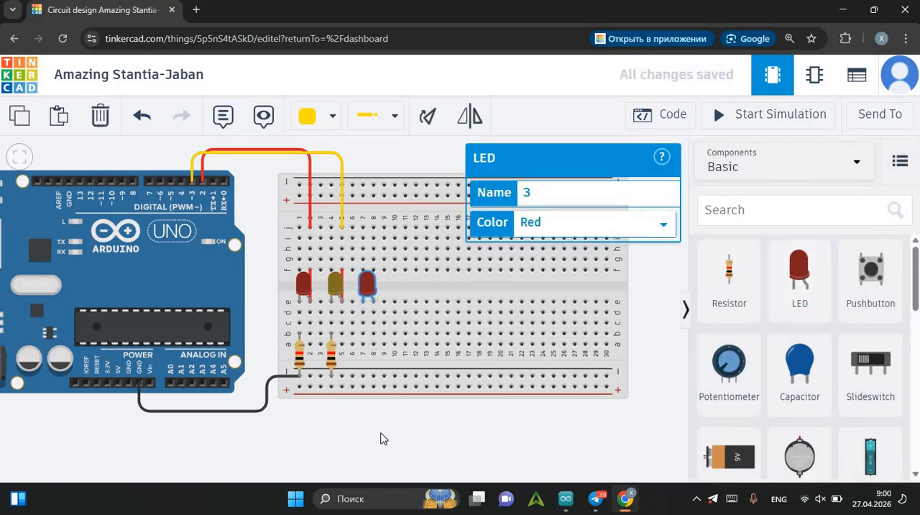
click(381, 437)
click(366, 286)
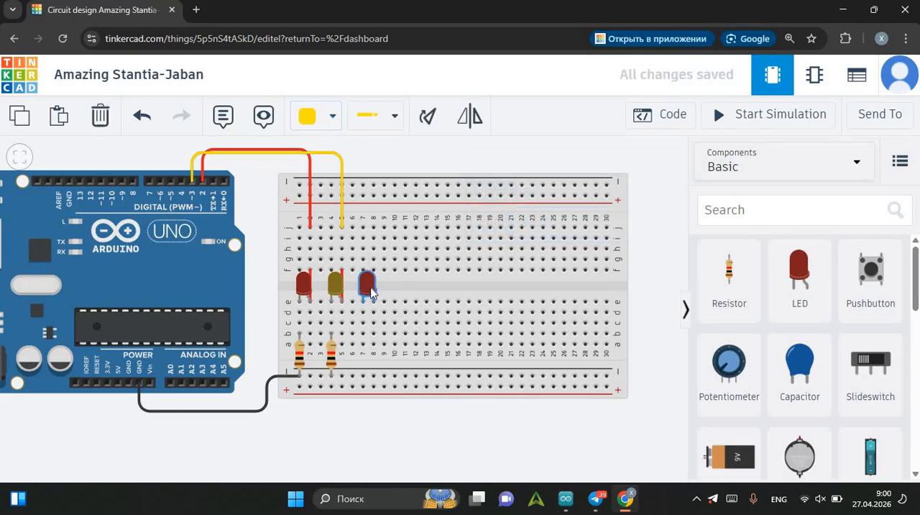
click(425, 451)
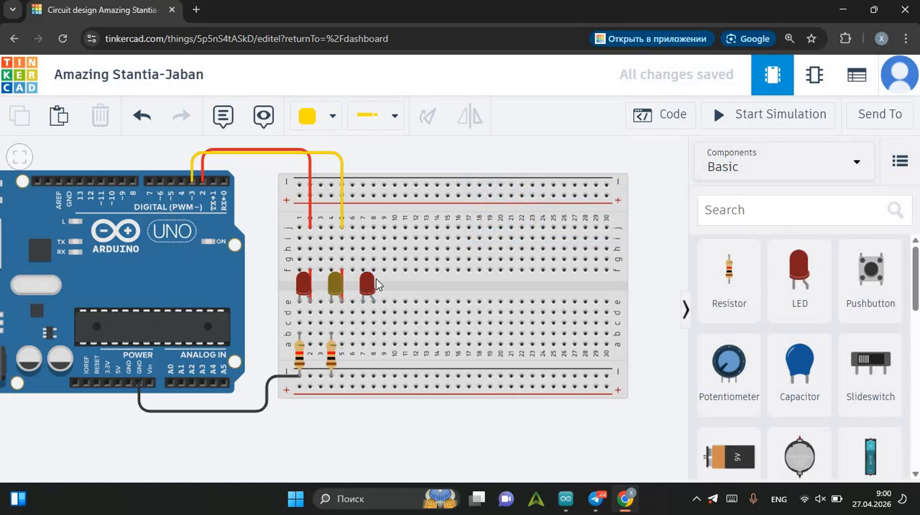
click(373, 282)
click(548, 230)
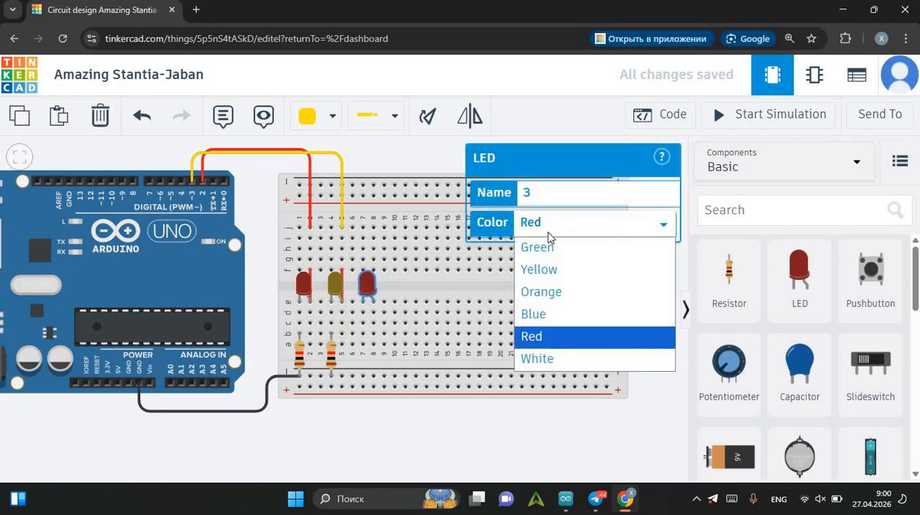
click(575, 248)
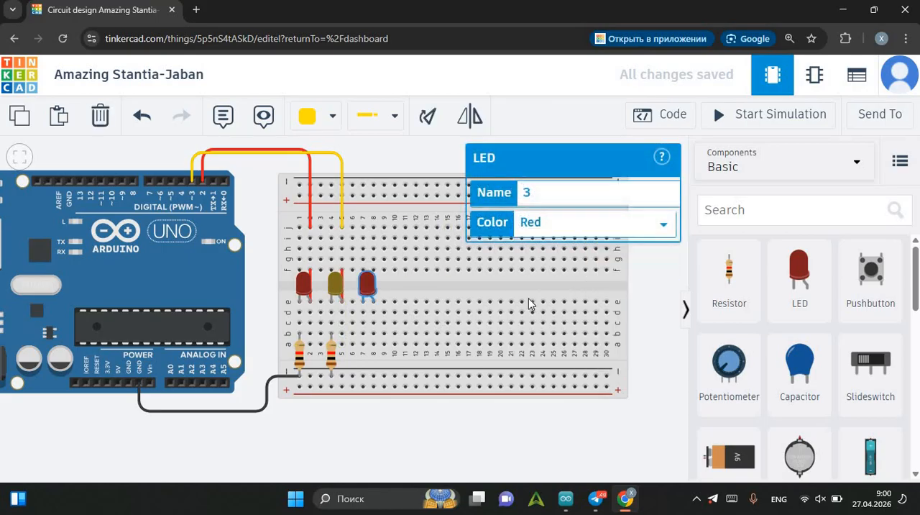
click(440, 423)
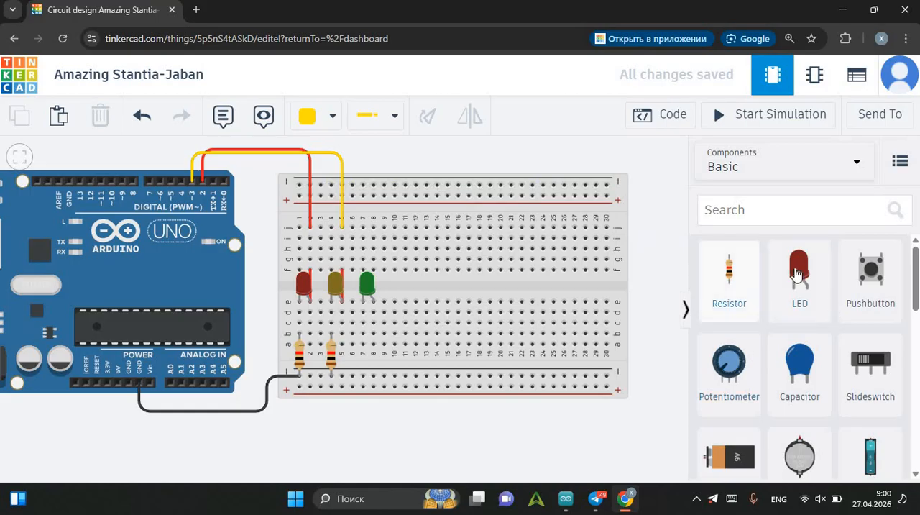
Place an Orange LED across breadboard columns 10 and 11 and a Blue LED across columns 13 and 14.
drag(798, 272, 398, 286)
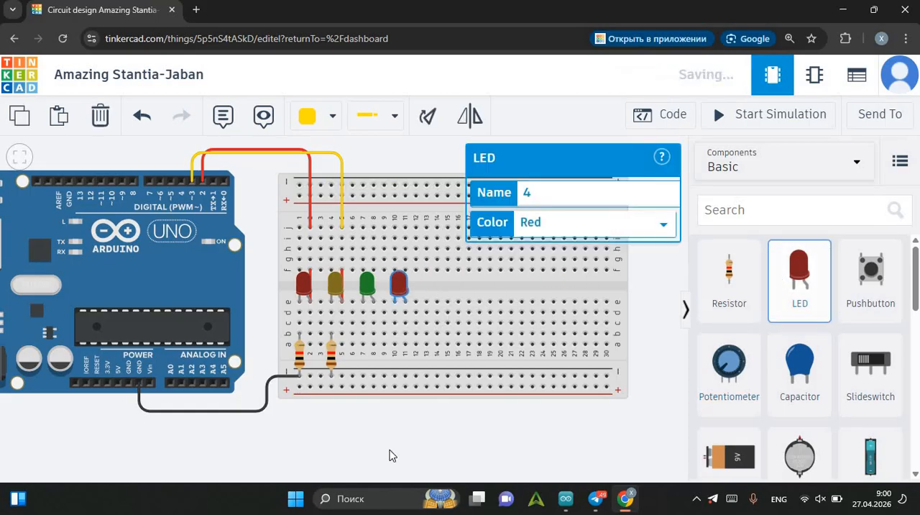
click(550, 227)
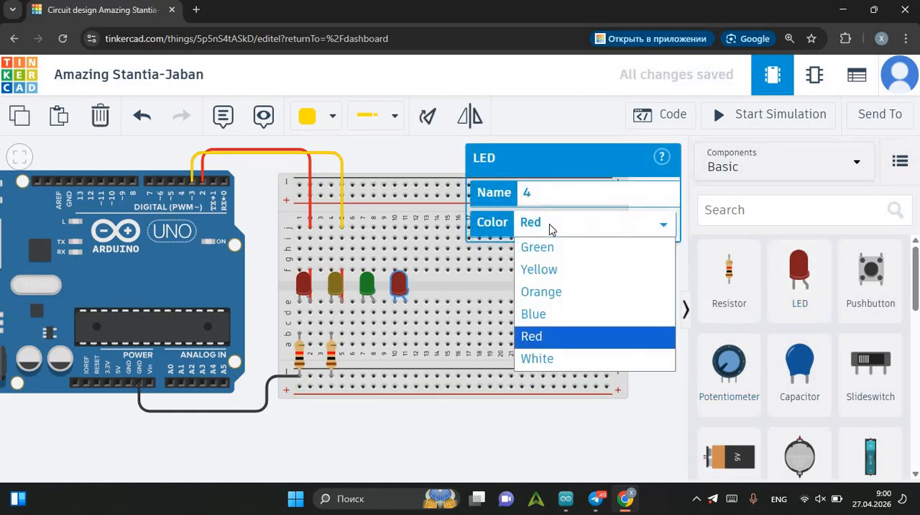
click(563, 290)
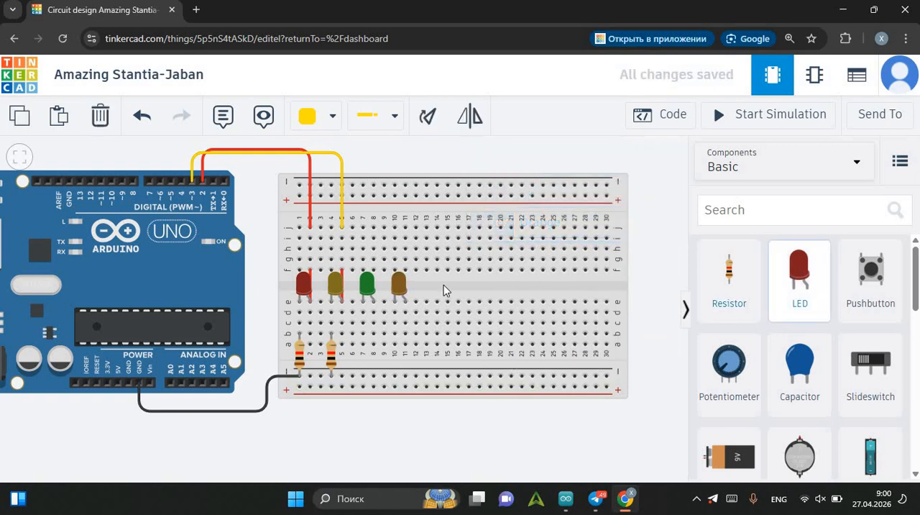
click(431, 299)
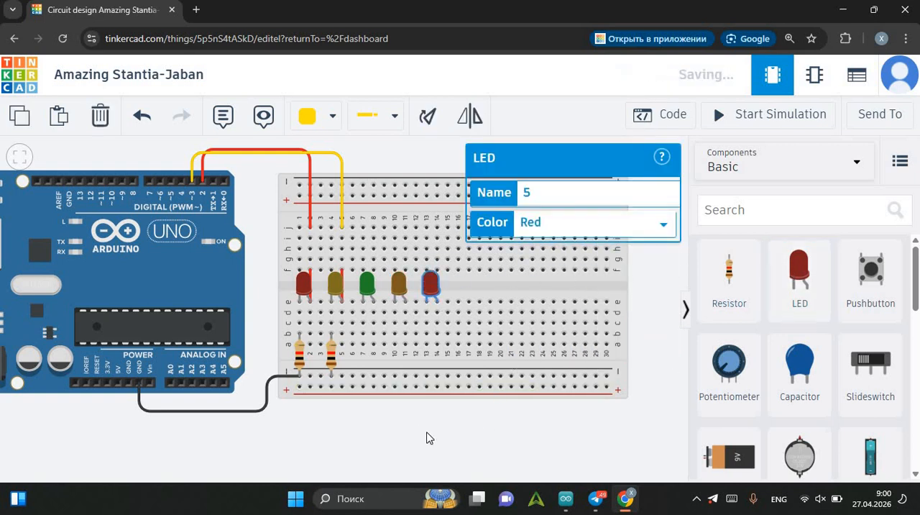
click(581, 219)
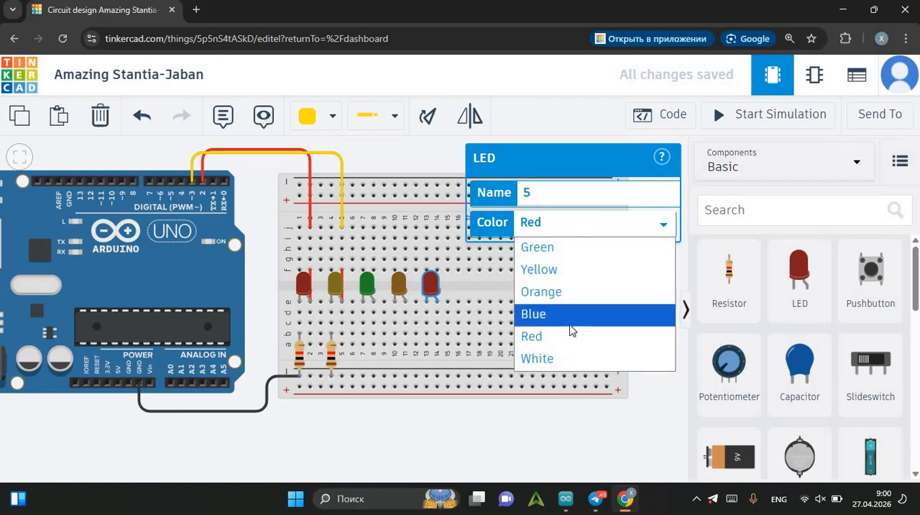
click(572, 327)
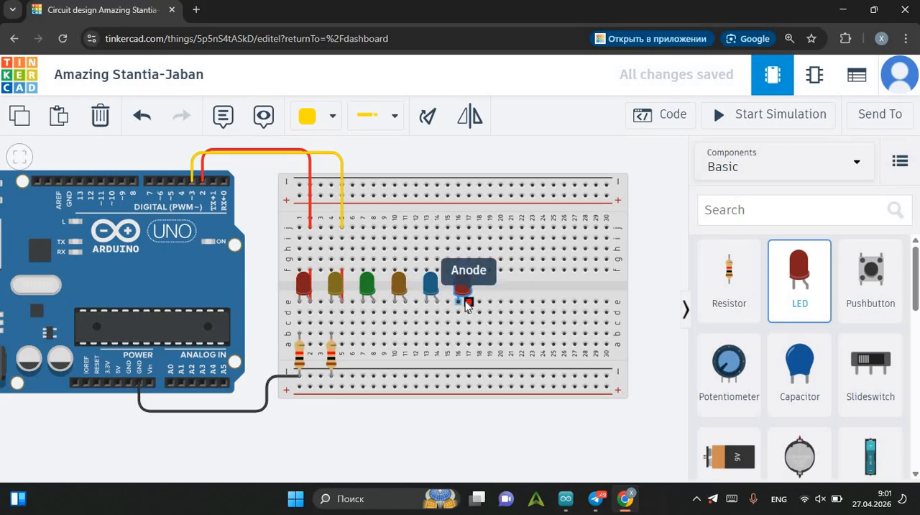
Place a White LED across breadboard columns 16 and 17, beside the blue LED.
click(466, 300)
click(566, 221)
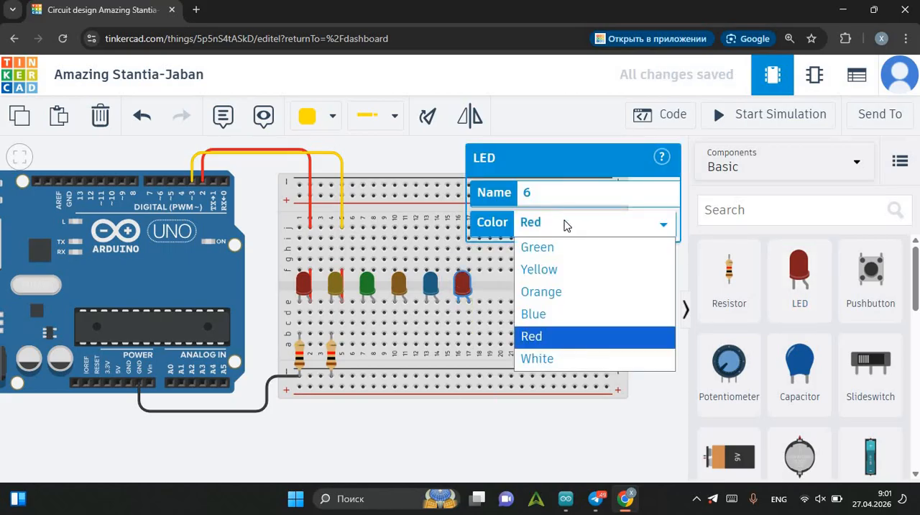
click(554, 359)
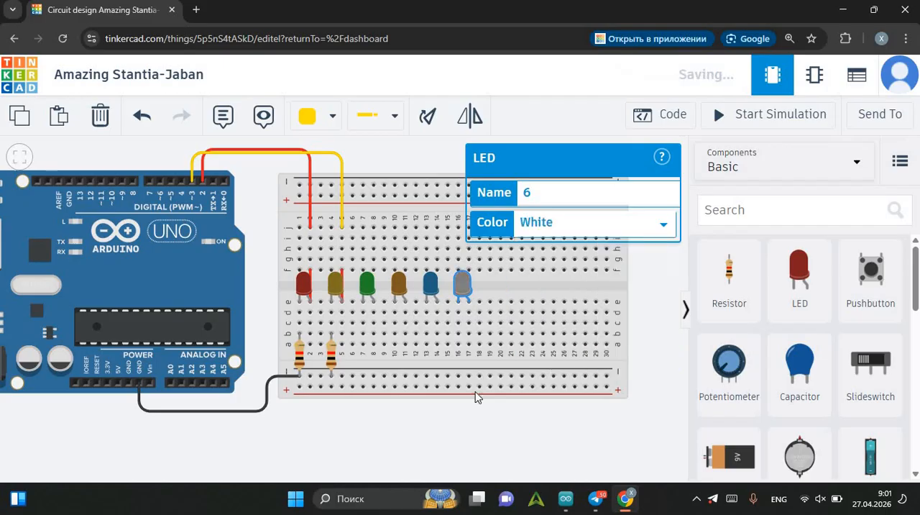
click(444, 415)
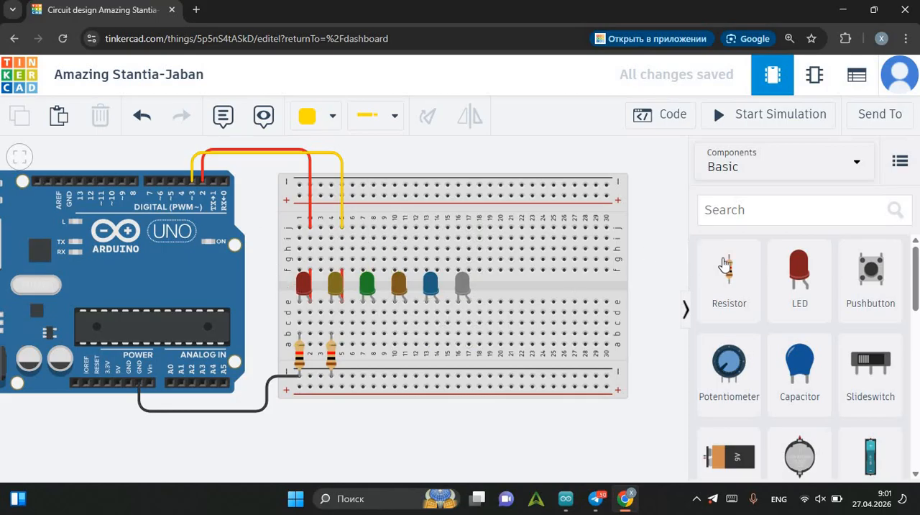
Add four resistors linking breadboard columns 7, 10, 13 and 16 to the lower negative rail beneath the new LEDs.
drag(728, 273, 365, 351)
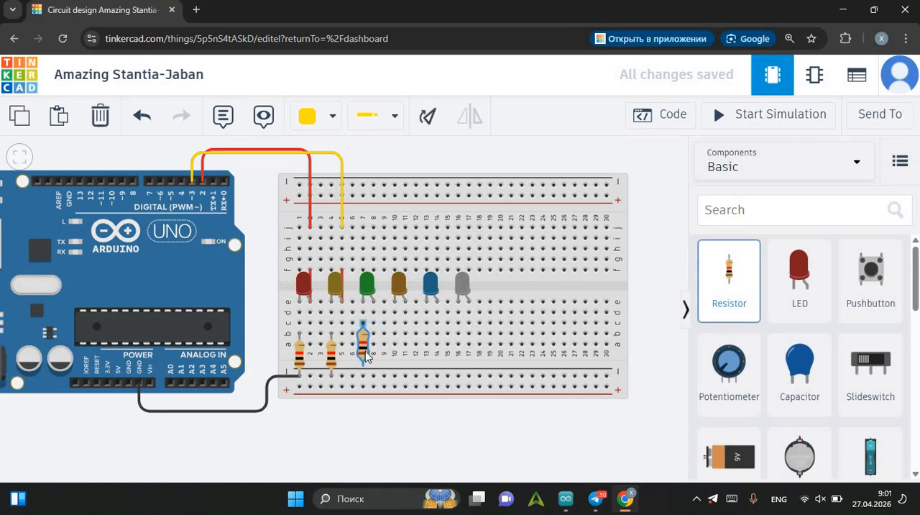
drag(746, 281, 399, 360)
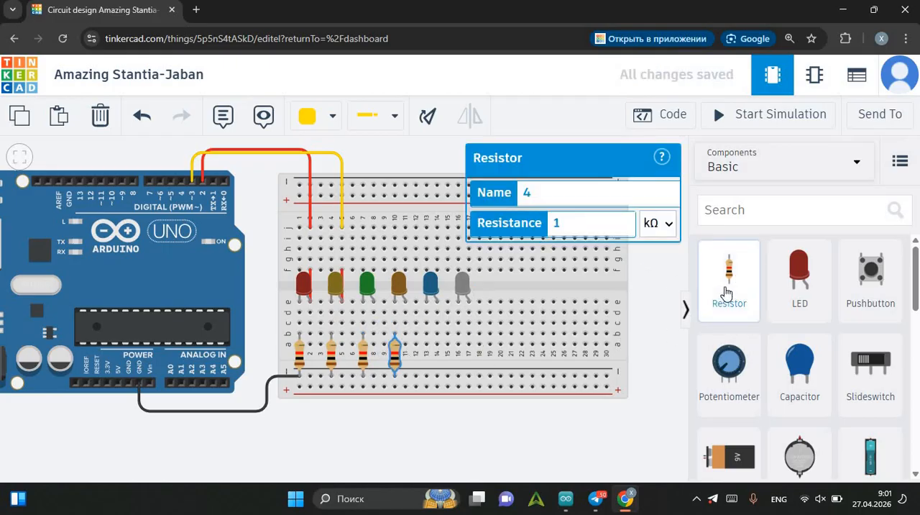
drag(724, 293, 531, 329)
mouse_move(441, 356)
mouse_down()
mouse_move(429, 363)
mouse_move(437, 373)
mouse_move(428, 356)
mouse_up()
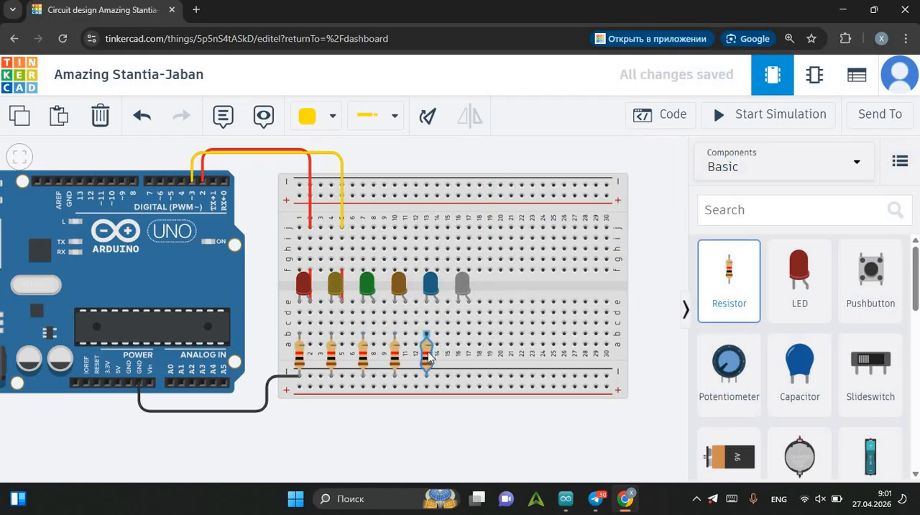
drag(723, 287, 449, 351)
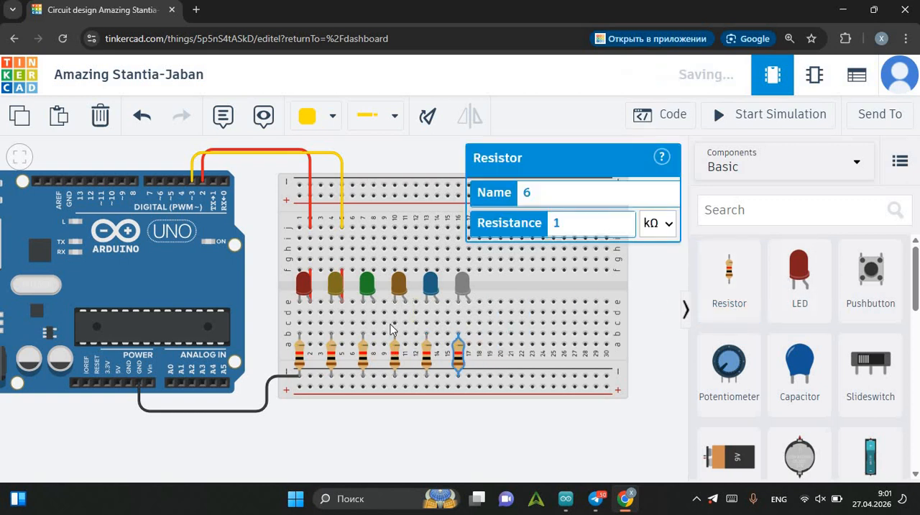
click(397, 153)
drag(397, 145, 410, 162)
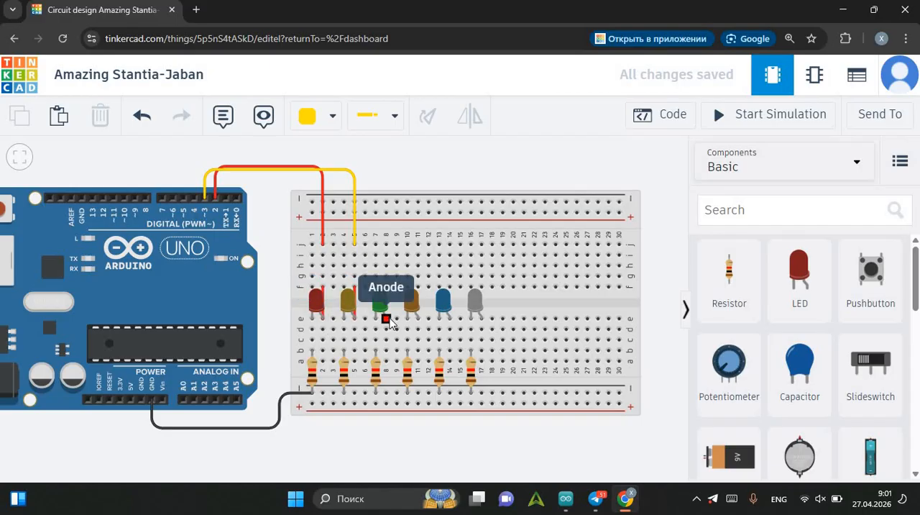
Connect the green LED's anode in column 8 across the centre gap to row f with a green wire.
click(388, 319)
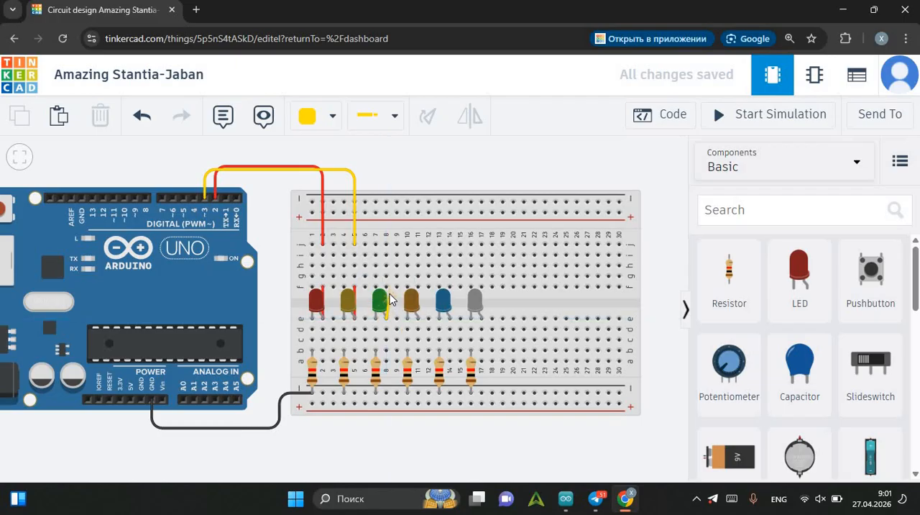
key(5)
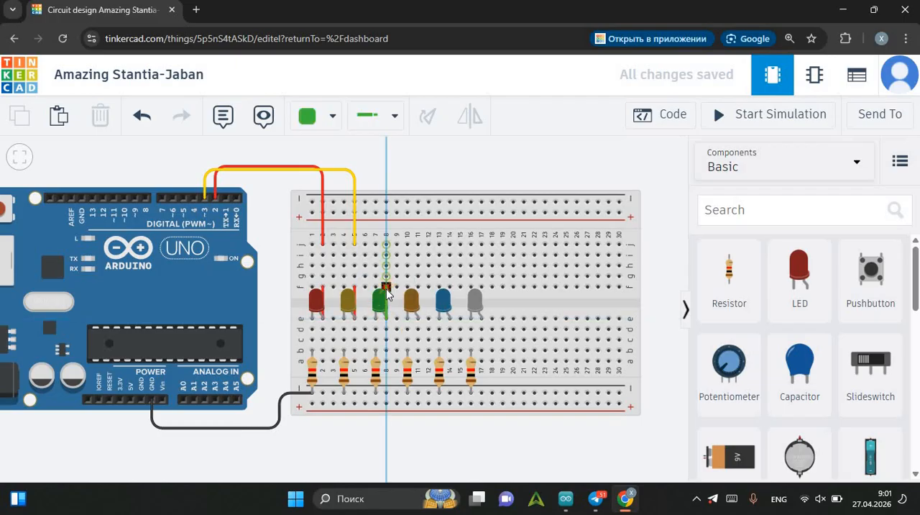
click(386, 287)
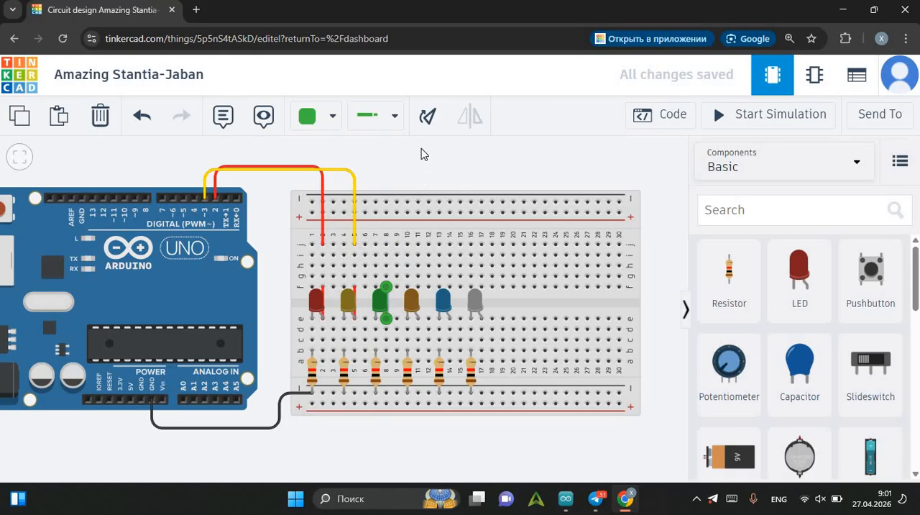
click(419, 181)
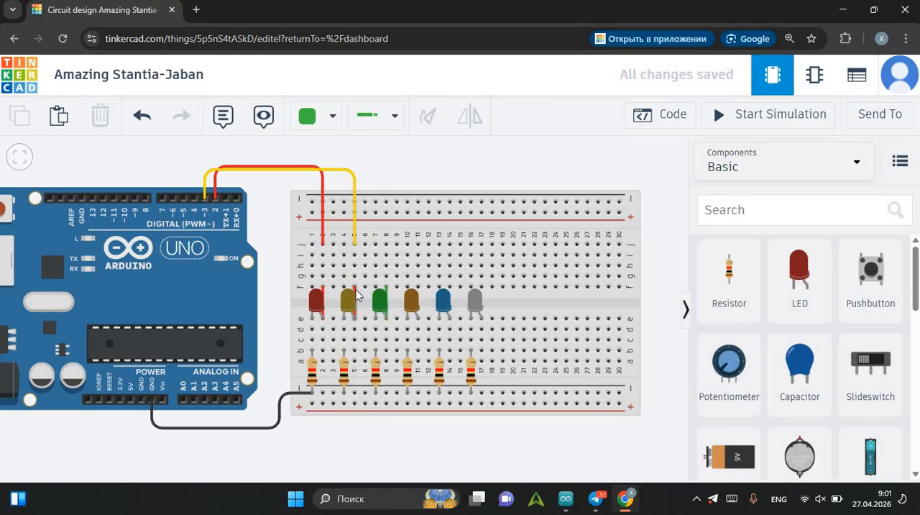
Recolour the yellow LED's short jumper wire in breadboard column 5 to yellow.
click(357, 294)
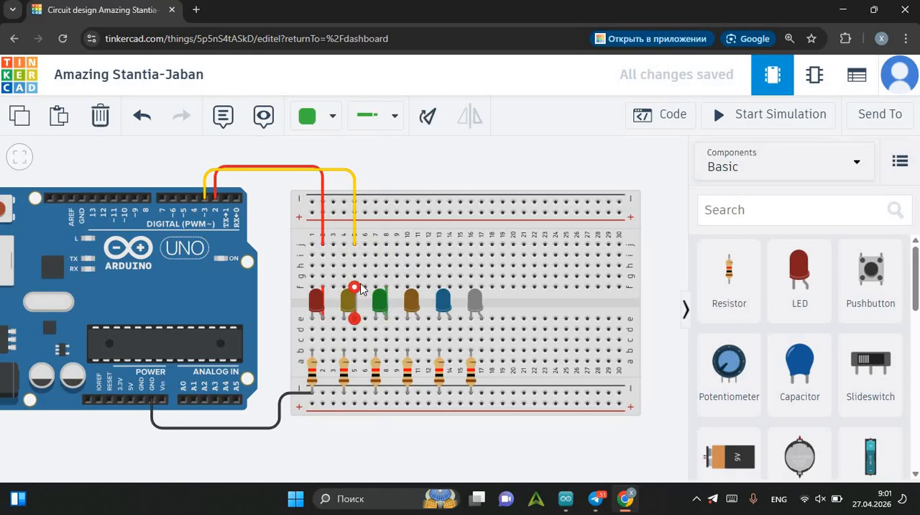
key(5)
key(6)
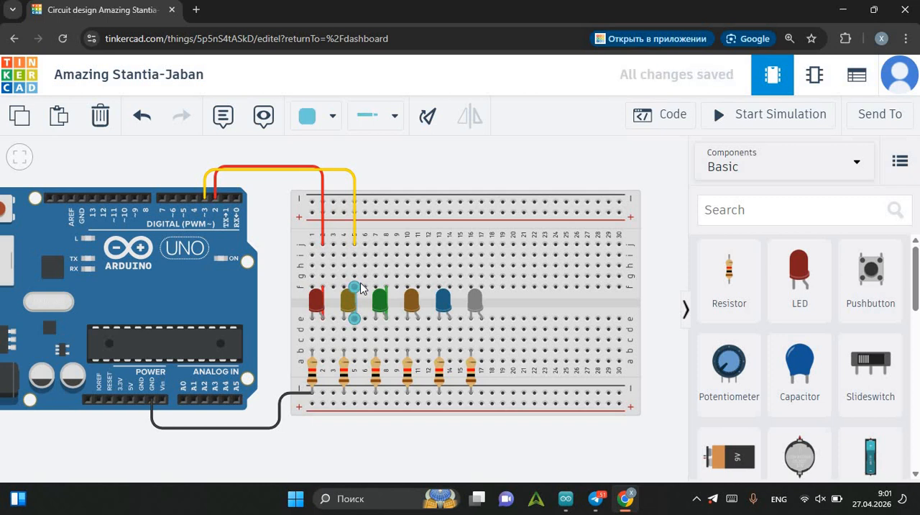
key(7)
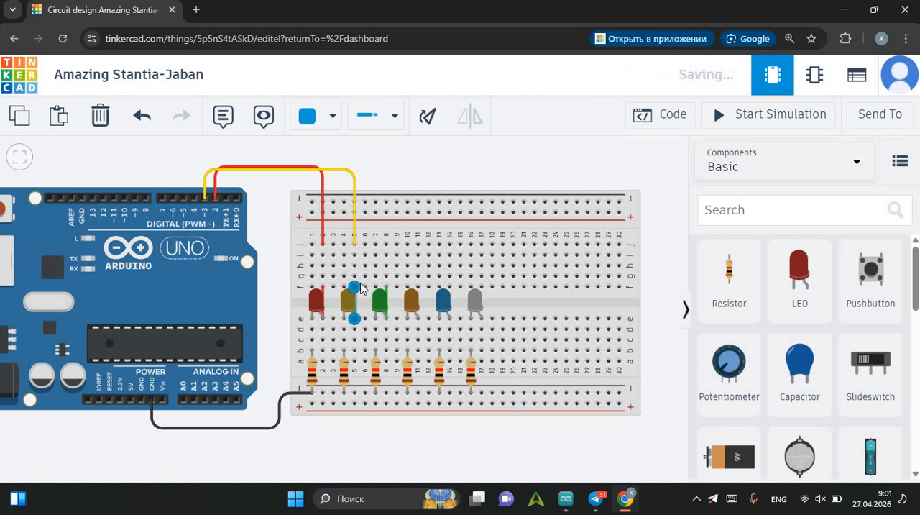
key(8)
key(5)
key(4)
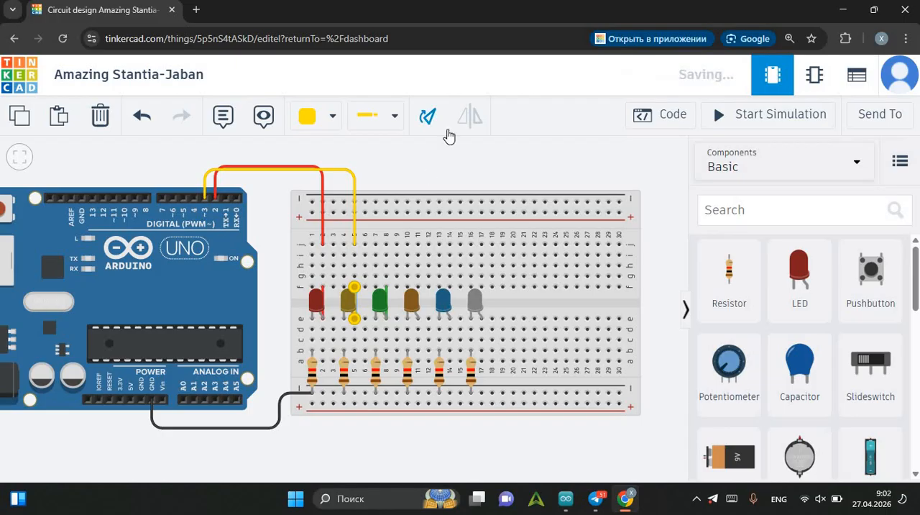
click(454, 168)
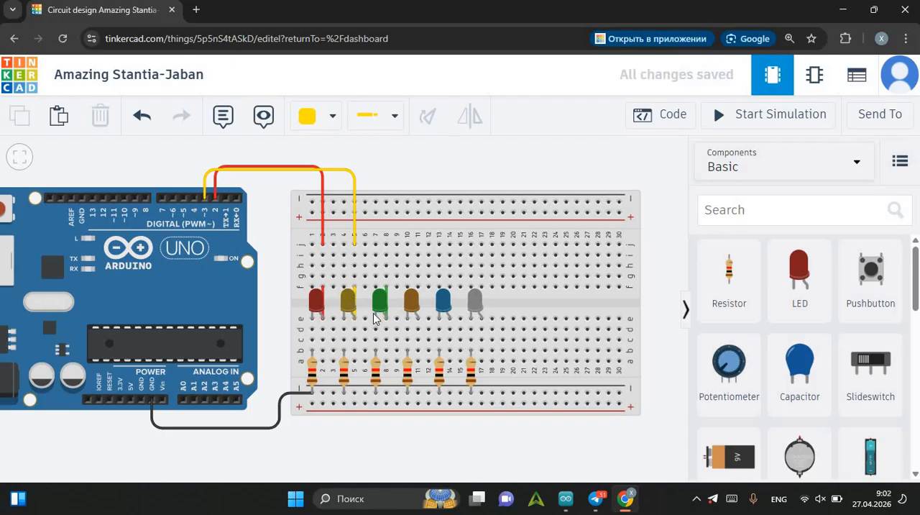
Run a green wire from row j of breadboard column 8 to Arduino digital pin 4, routed above the existing wires.
click(385, 247)
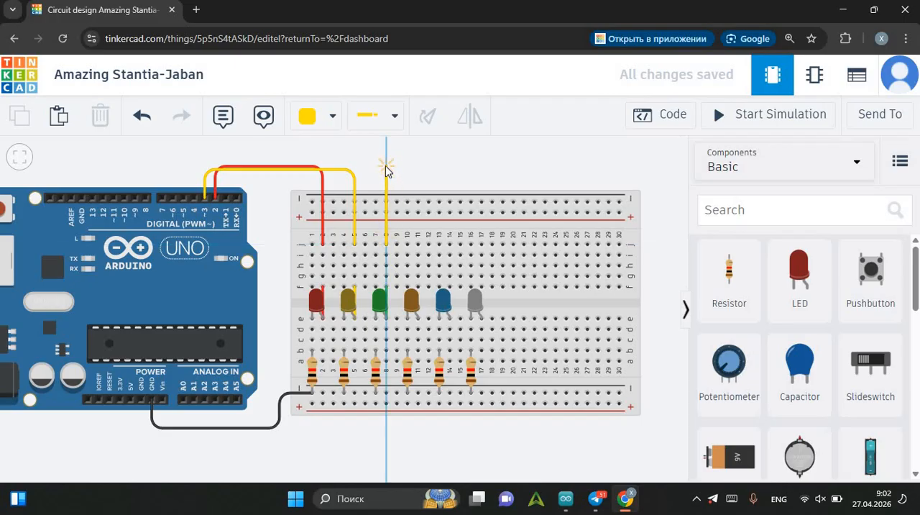
key(3)
key(2)
key(4)
key(5)
click(386, 166)
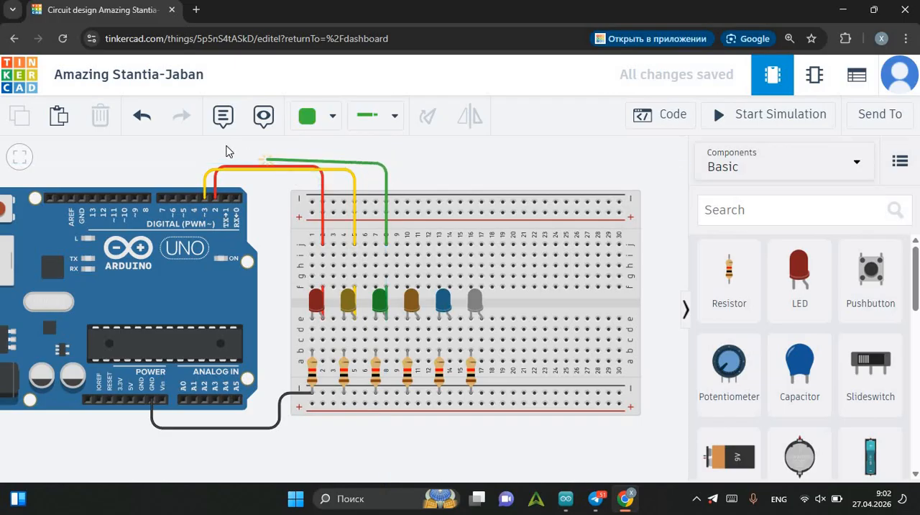
click(195, 166)
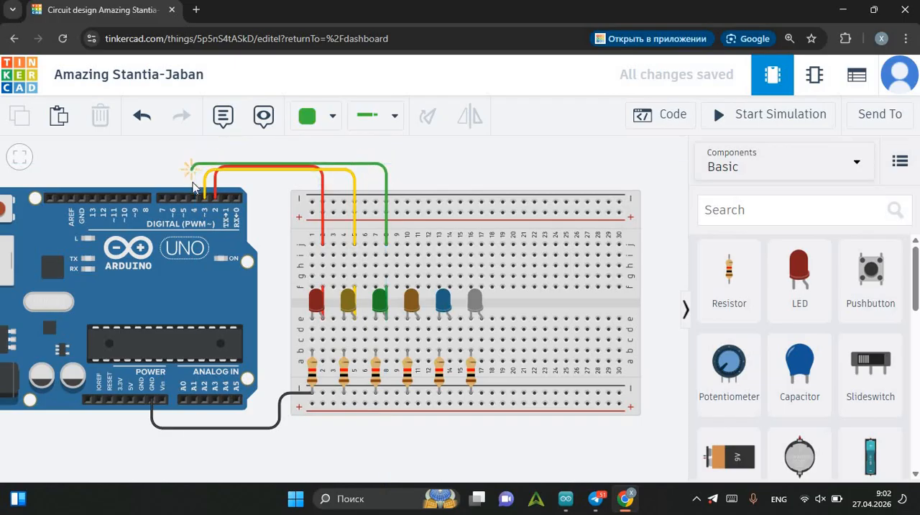
click(198, 185)
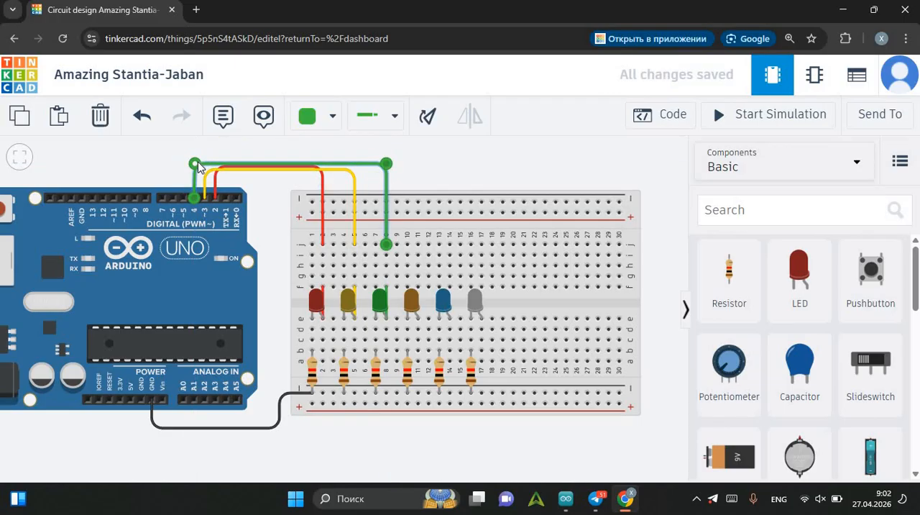
click(503, 161)
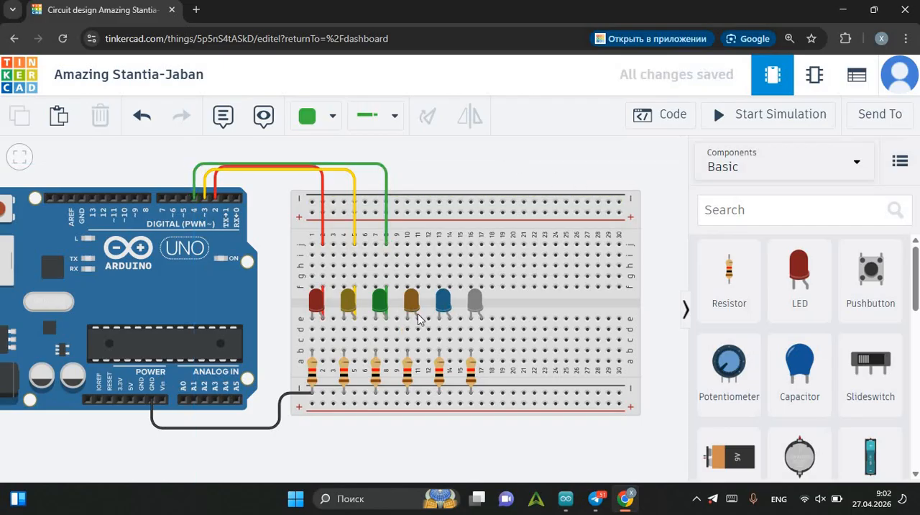
Connect the orange LED's anode in column 11 across the centre gap to row f with a brown wire.
click(418, 318)
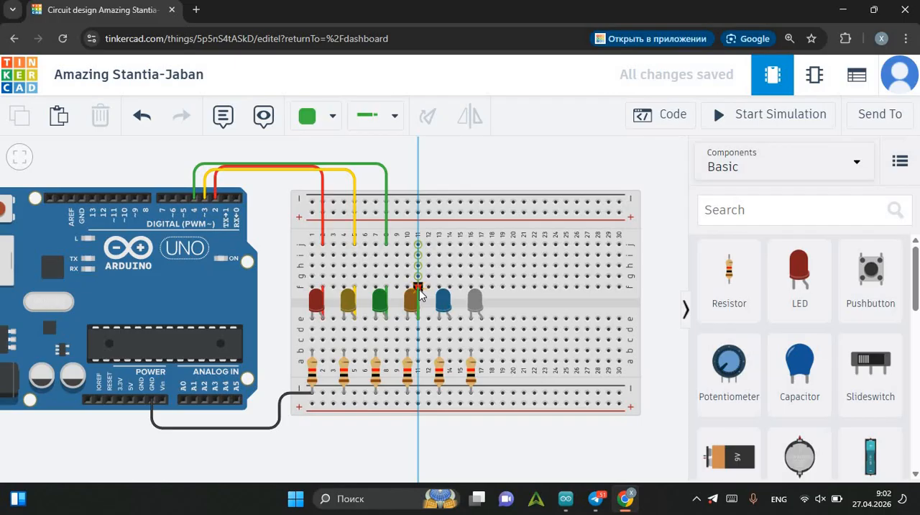
key(5)
key(6)
key(7)
key(8)
key(9)
click(421, 288)
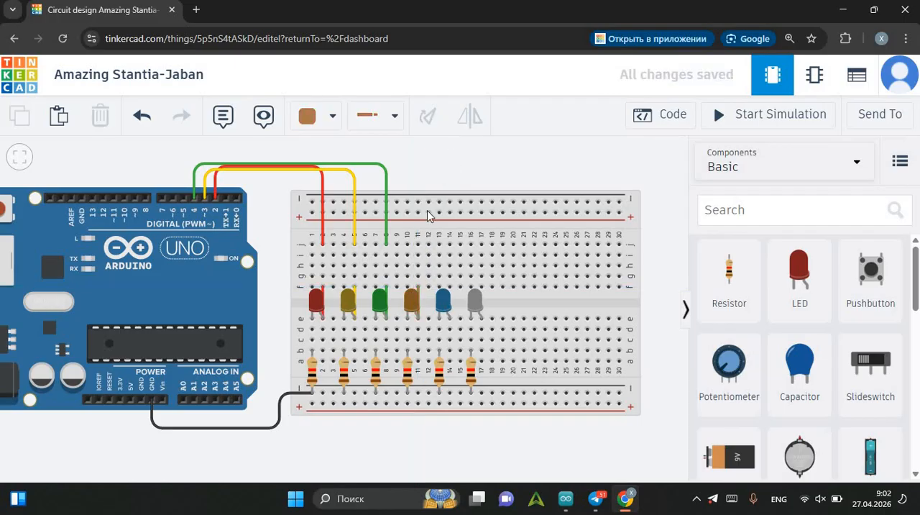
Run a brown wire from row j of breadboard column 11 to Arduino digital pin 5, with squared bends above the board.
click(417, 244)
click(419, 171)
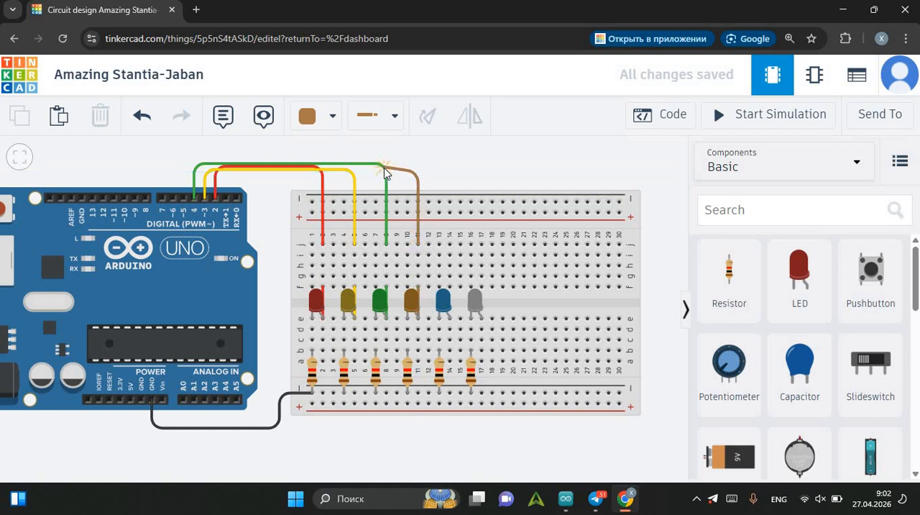
click(183, 173)
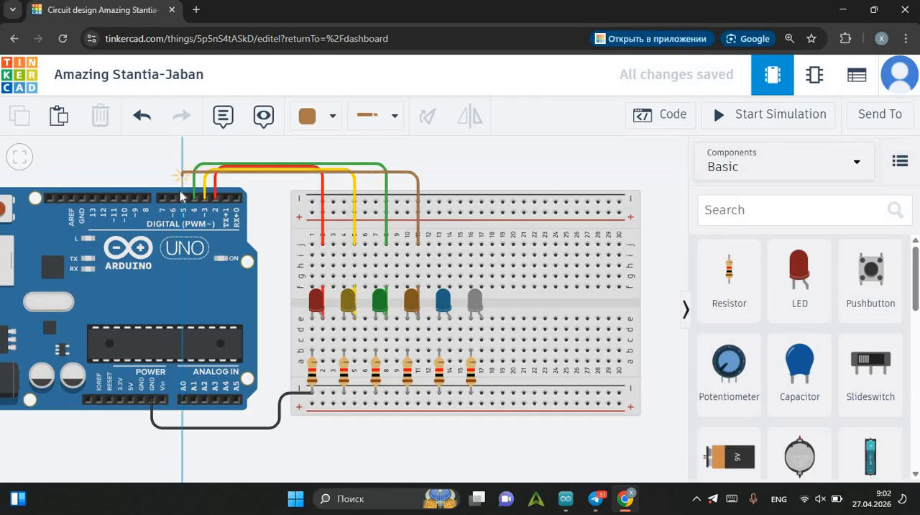
click(182, 196)
click(183, 173)
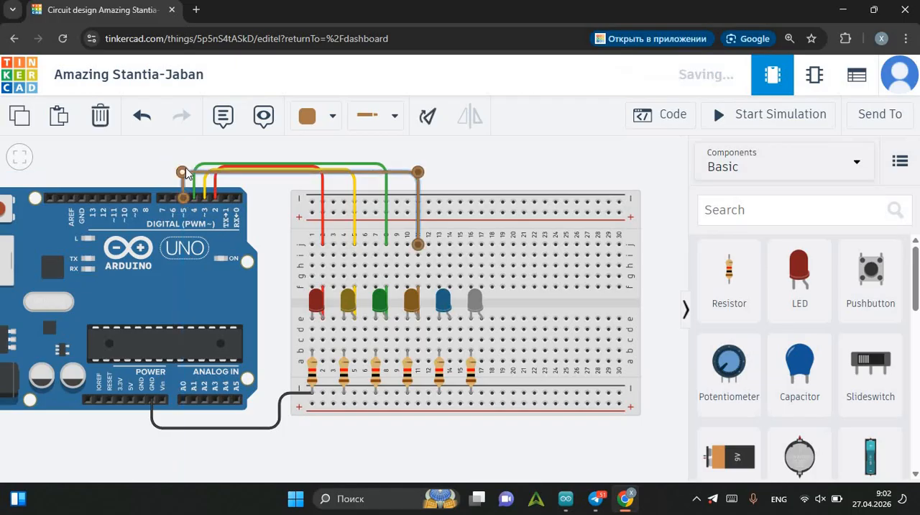
click(496, 179)
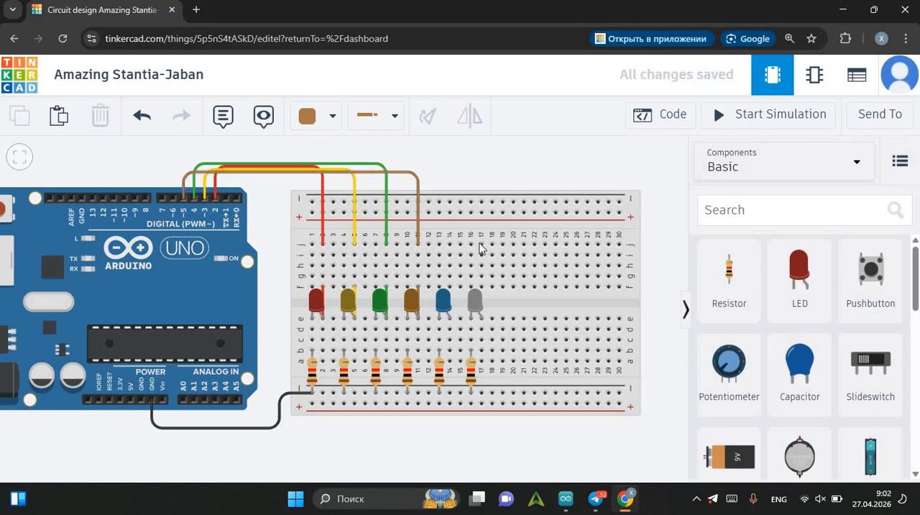
Connect the blue LED's anode in column 14 across the centre gap to row f with a turquoise wire.
click(449, 314)
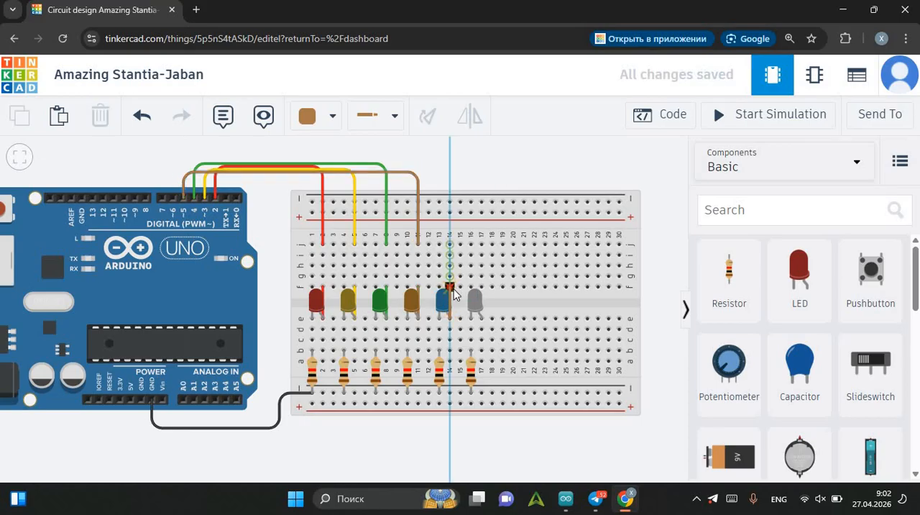
click(454, 290)
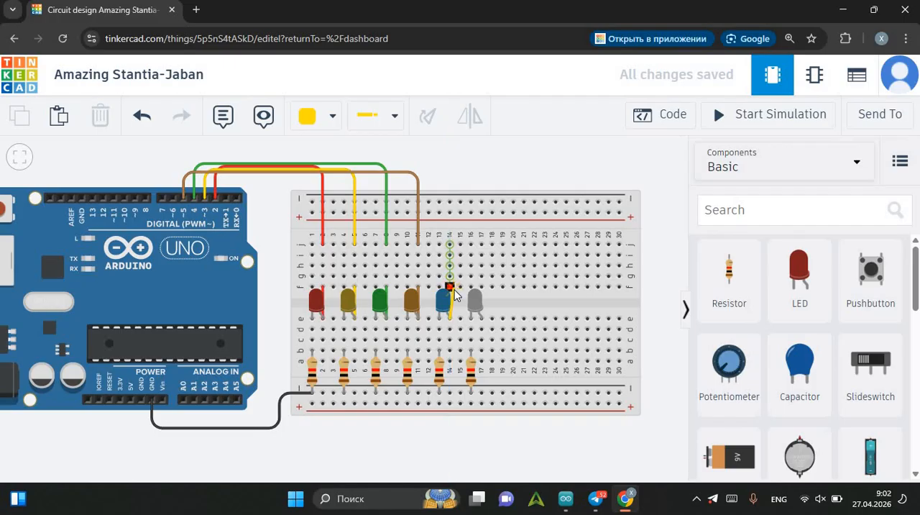
key(3)
key(6)
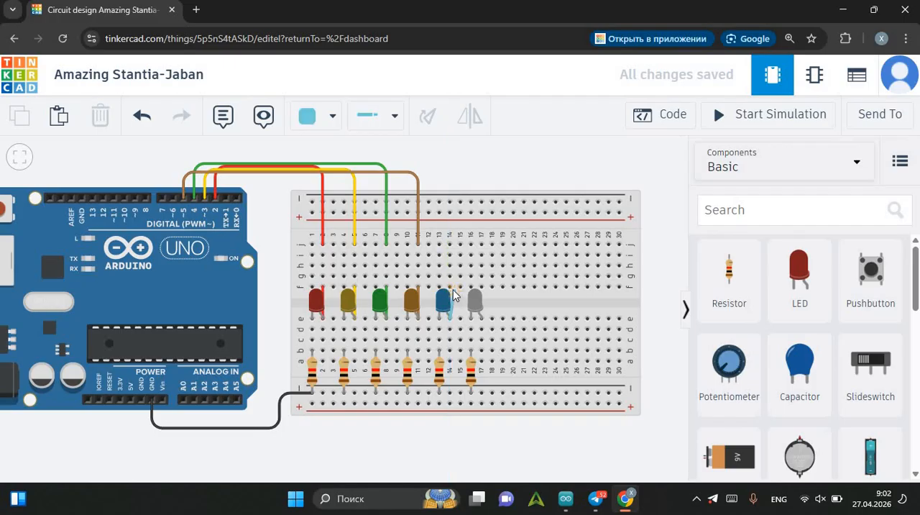
click(454, 284)
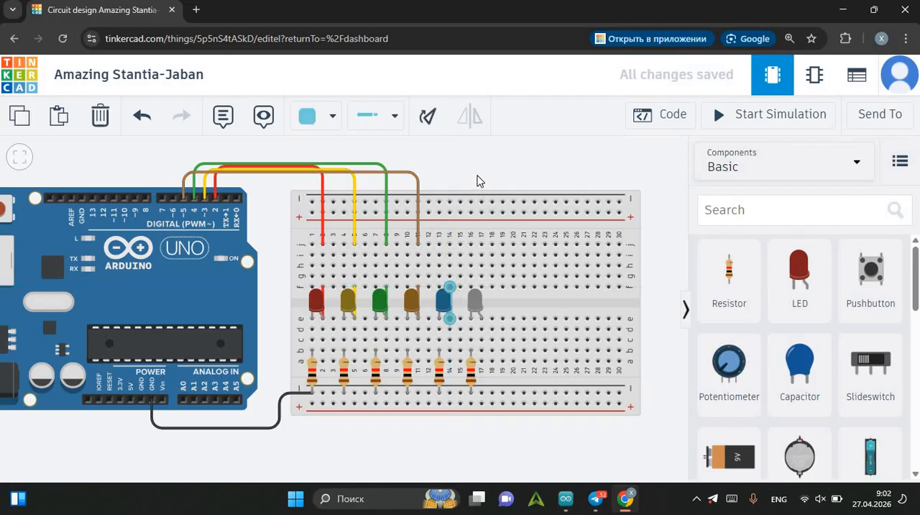
Run a turquoise wire from row j of breadboard column 14 to Arduino digital pin 6 and straighten its bend.
click(450, 245)
click(455, 192)
click(450, 174)
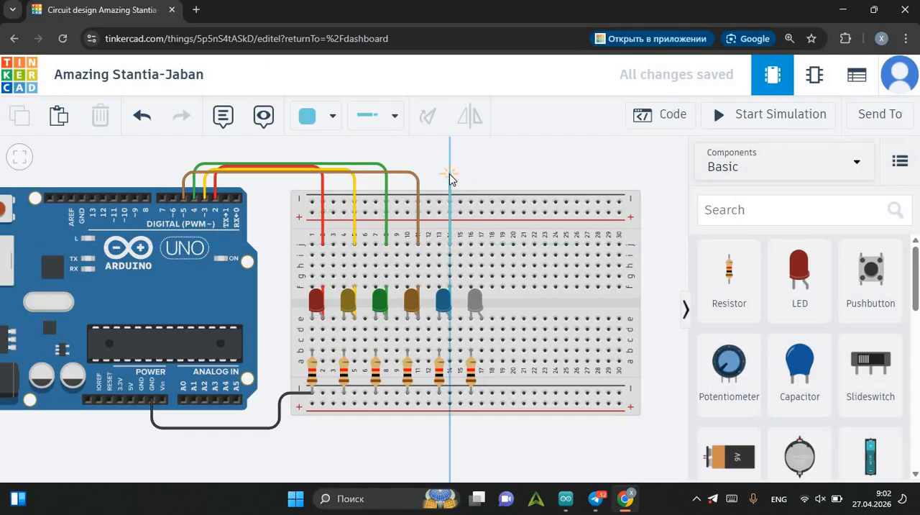
click(181, 176)
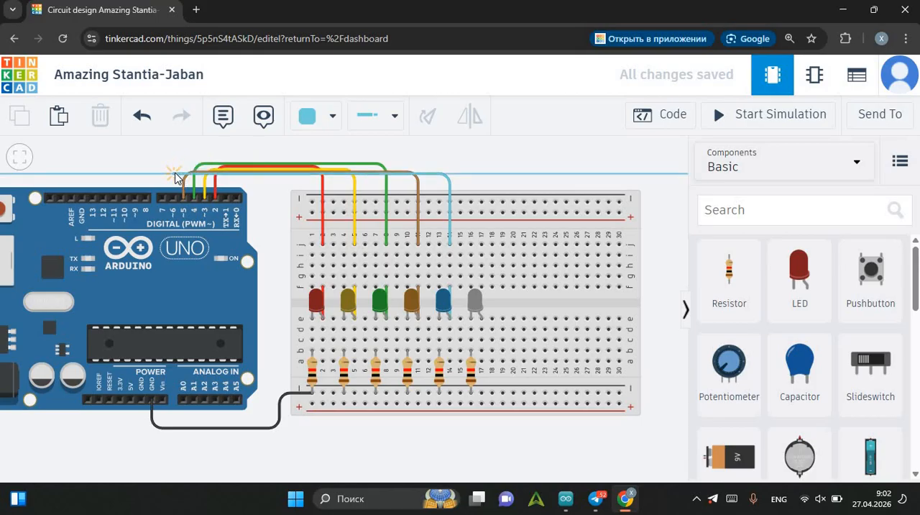
click(173, 197)
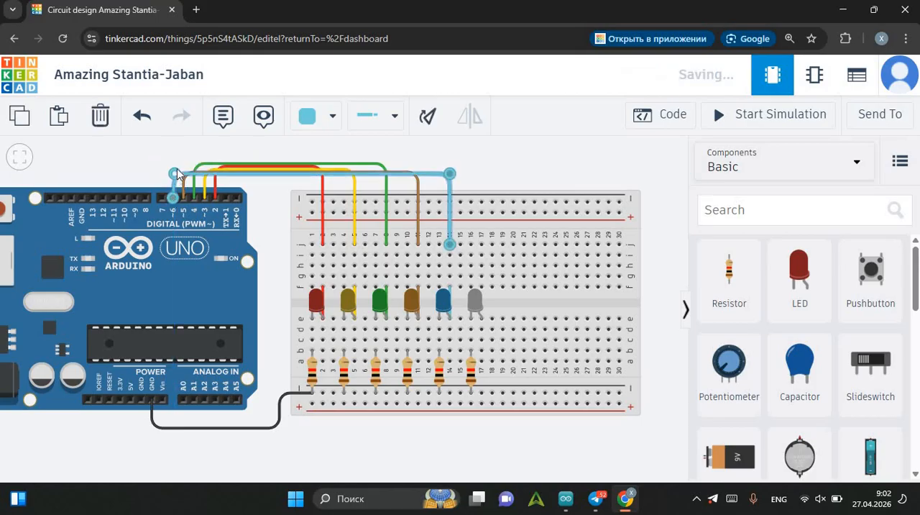
drag(177, 174, 175, 173)
click(472, 164)
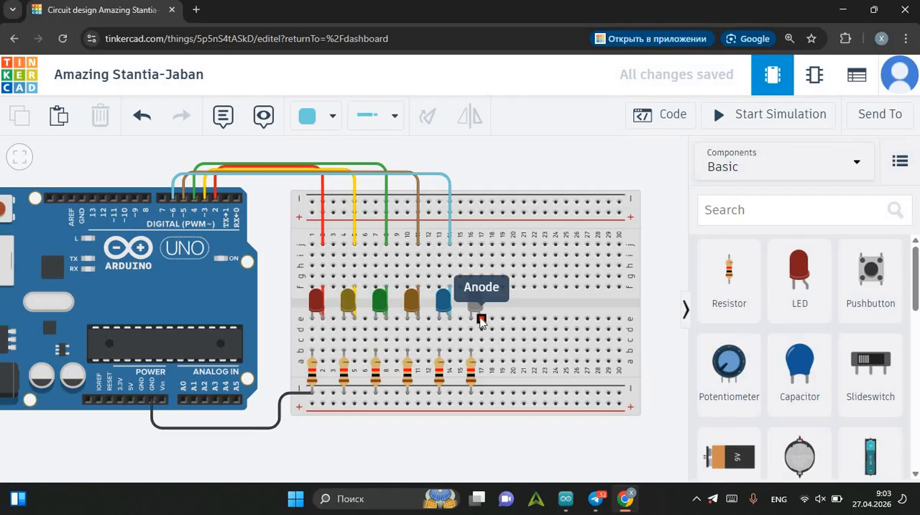
Try several wire colours while linking the white LED's anode in column 17 across the centre gap to row f, ending with turquoise.
click(481, 320)
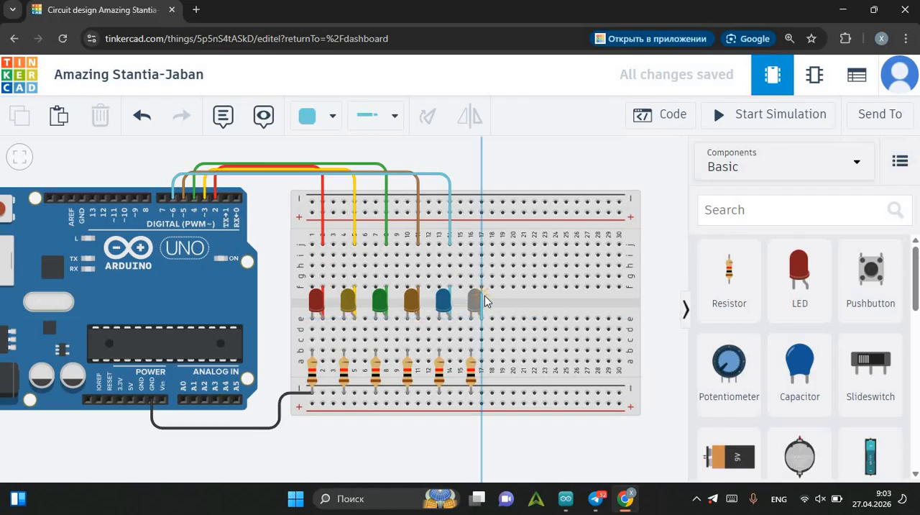
key(5)
key(6)
key(7)
key(1)
key(8)
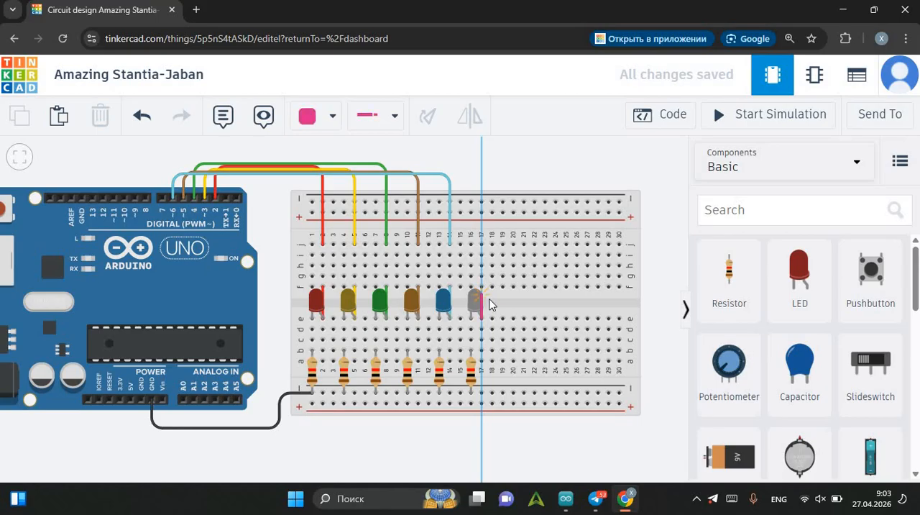
key(7)
key(6)
key(5)
key(4)
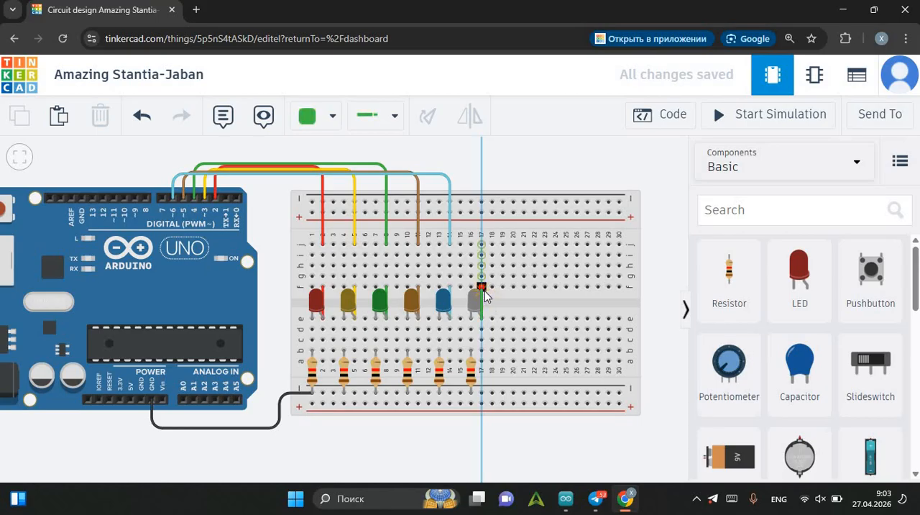
key(3)
key(2)
key(1)
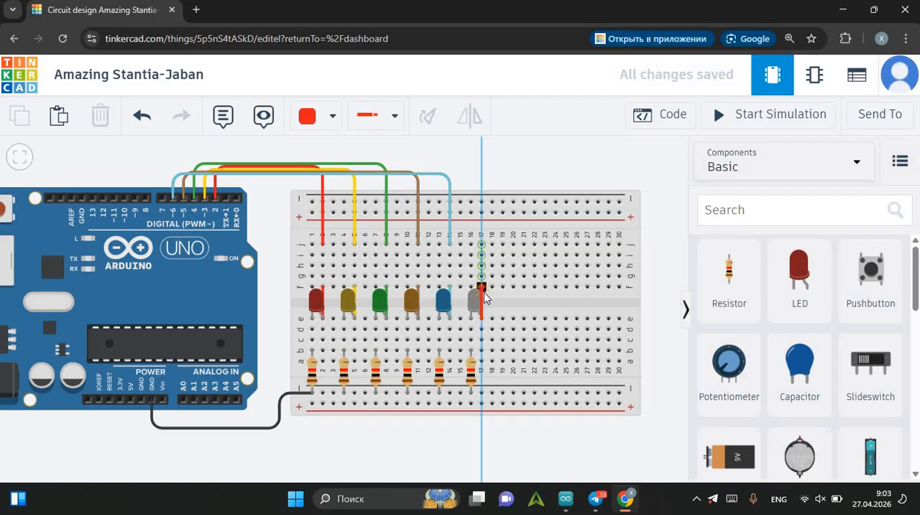
key(0)
key(1)
key(0)
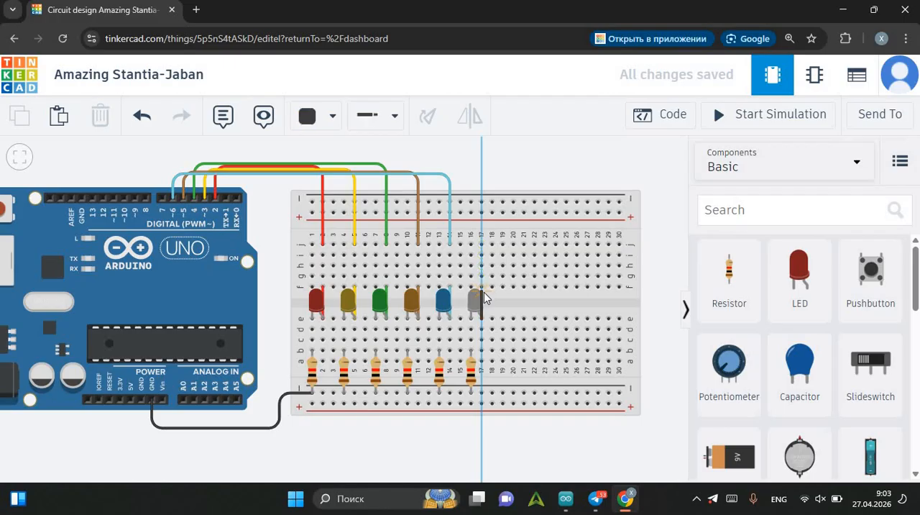
key(1)
key(2)
key(3)
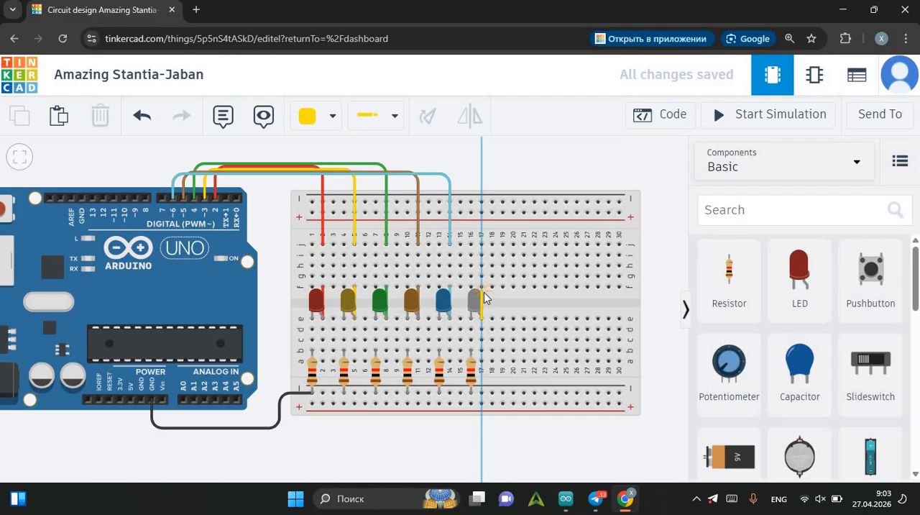
key(4)
key(5)
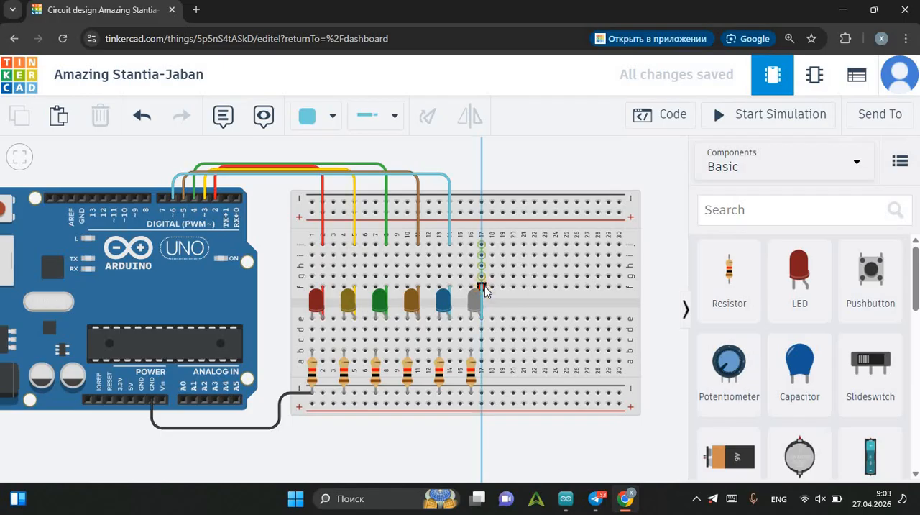
click(483, 287)
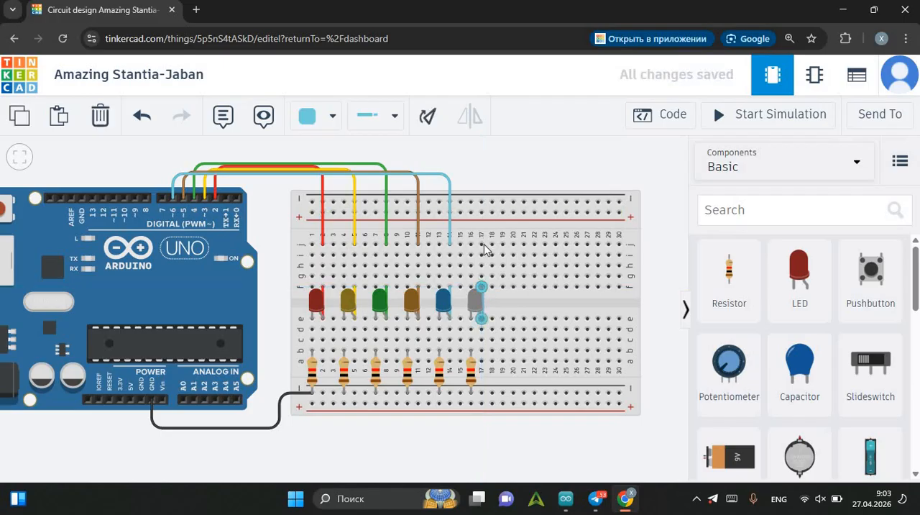
Recolour the white LED's short jumper wire in column 17 to purple.
key(1)
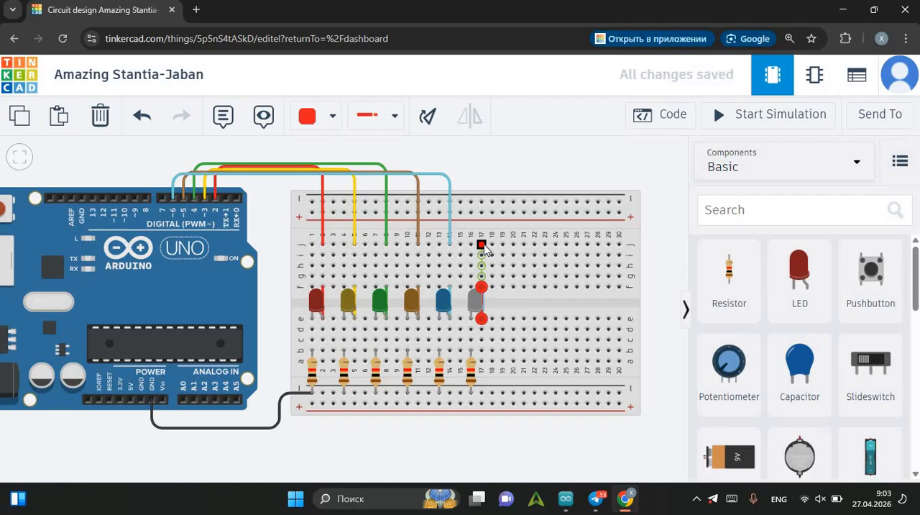
key(3)
key(4)
key(5)
key(6)
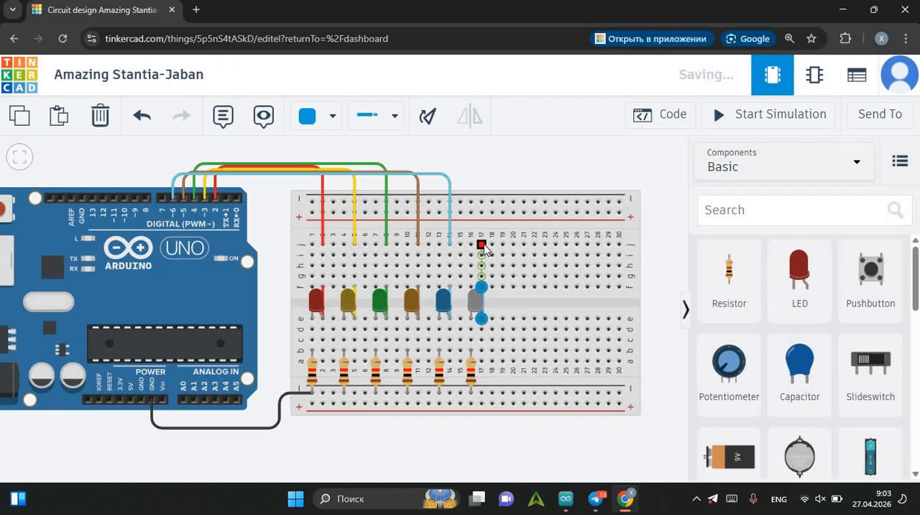
key(7)
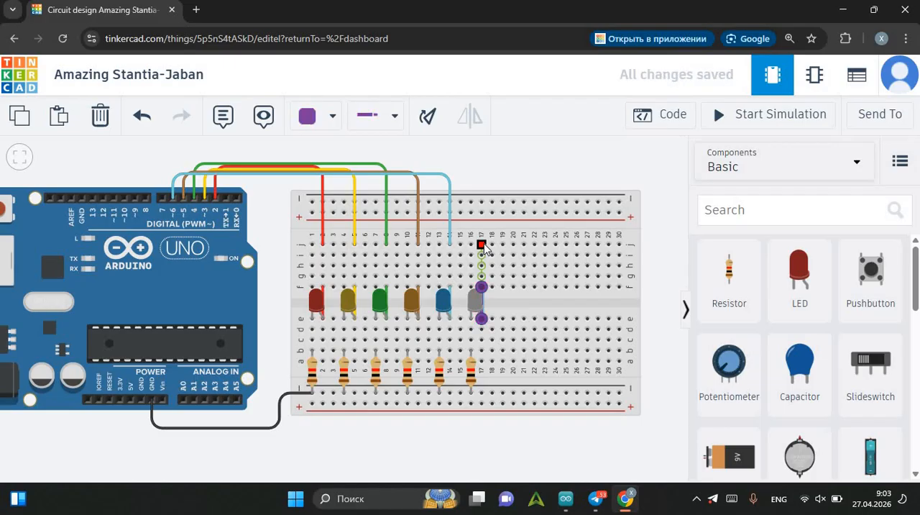
Run a purple wire from row j of breadboard column 17 over the board to Arduino digital pin 7.
click(480, 244)
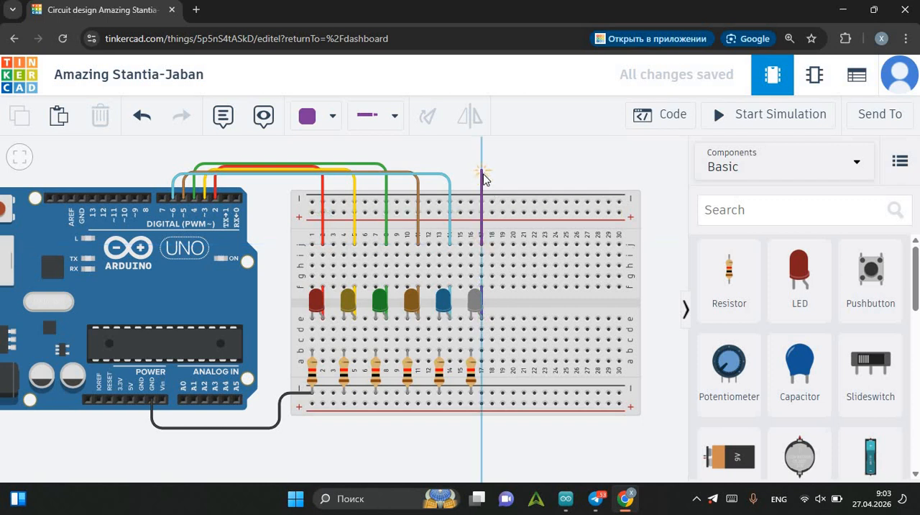
click(482, 172)
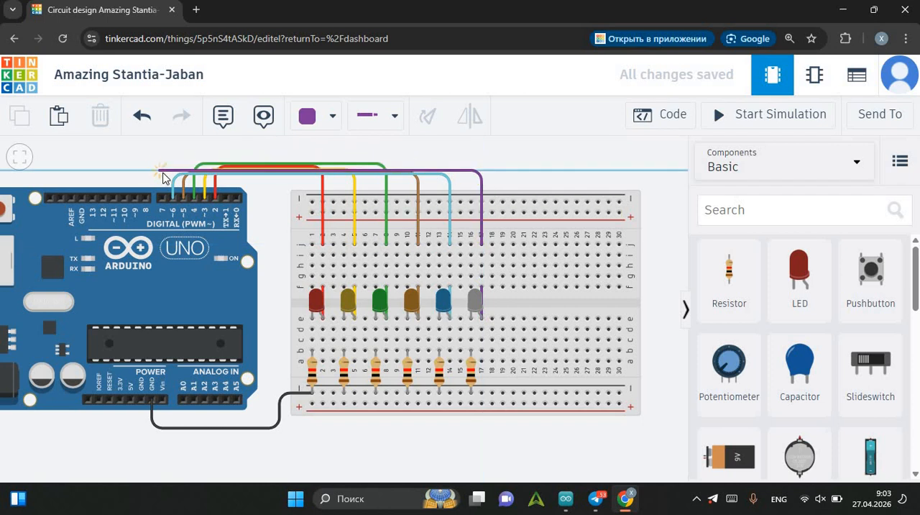
click(162, 171)
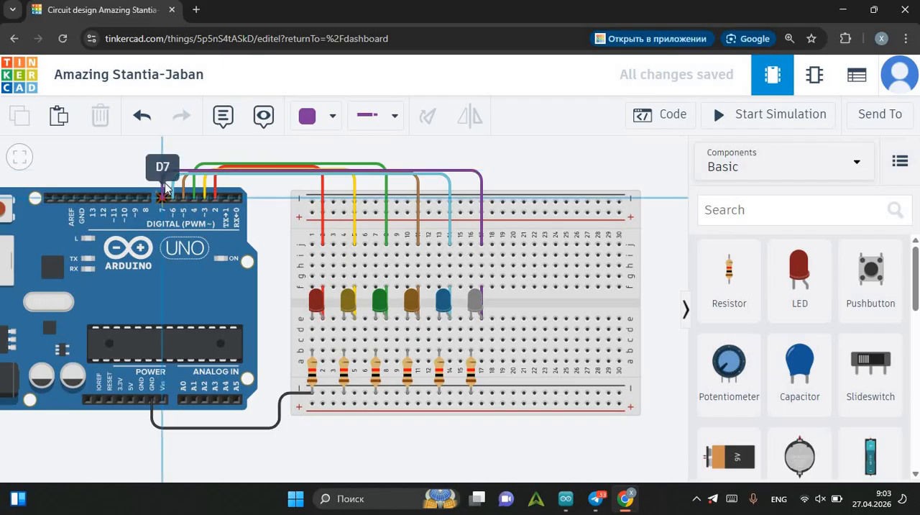
click(163, 197)
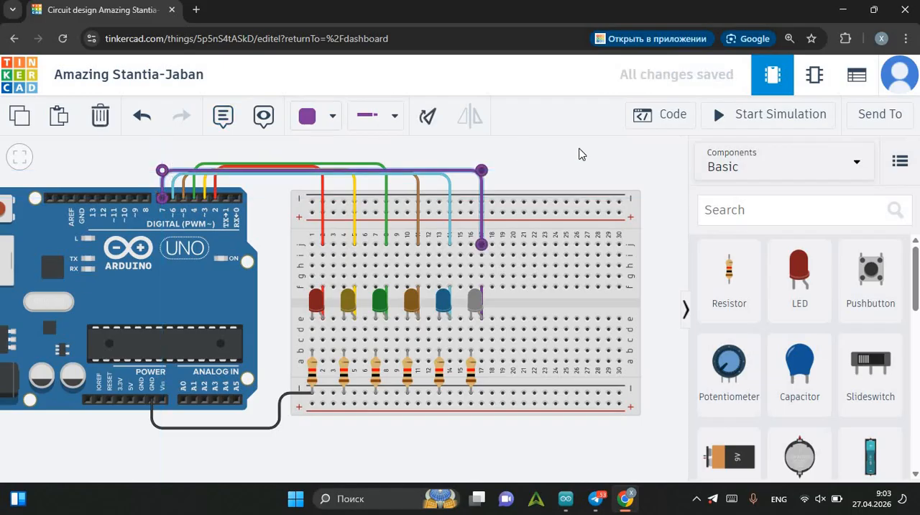
click(567, 167)
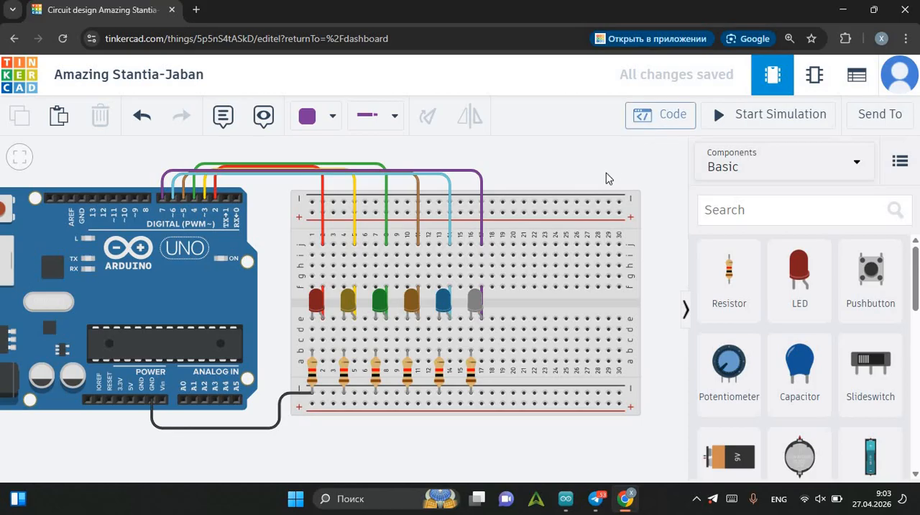
Open the Arduino code and start a new pinMode line below the pin 3 declaration in setup.
drag(592, 179, 545, 174)
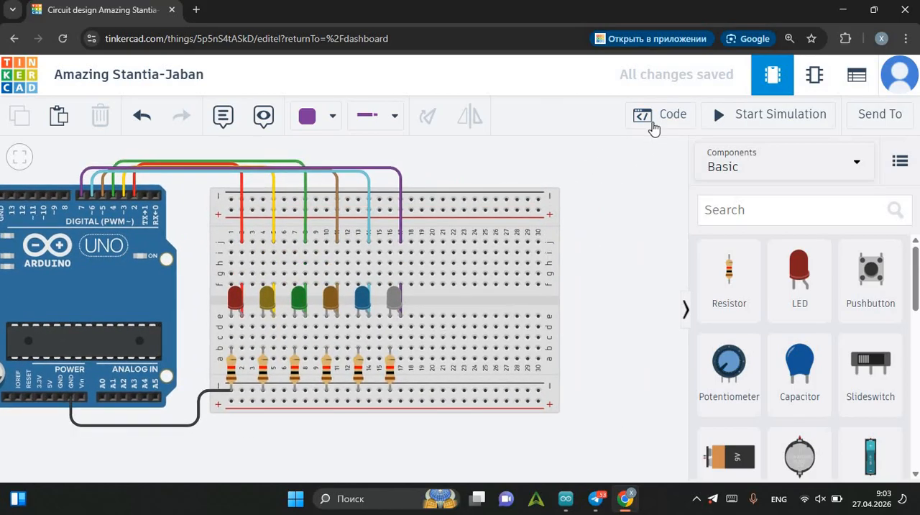
click(649, 116)
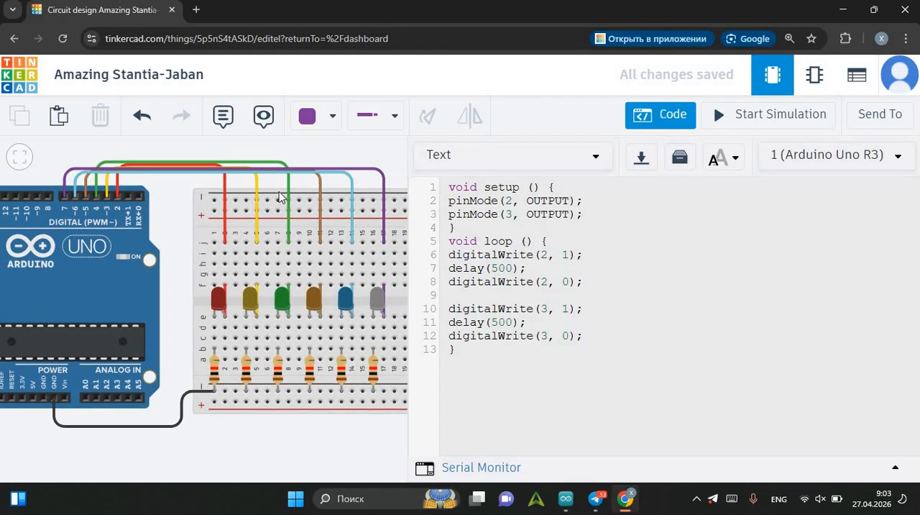
click(587, 211)
key(Return)
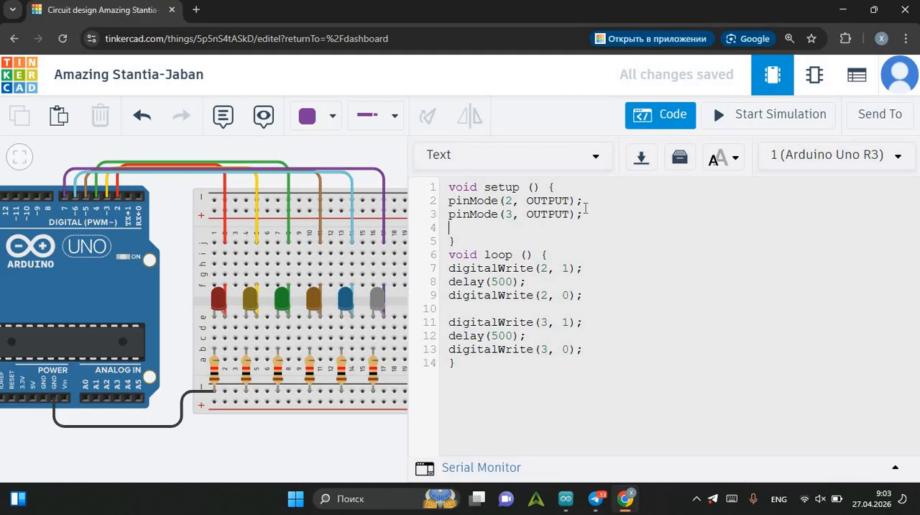
text(pinMode(4, O)
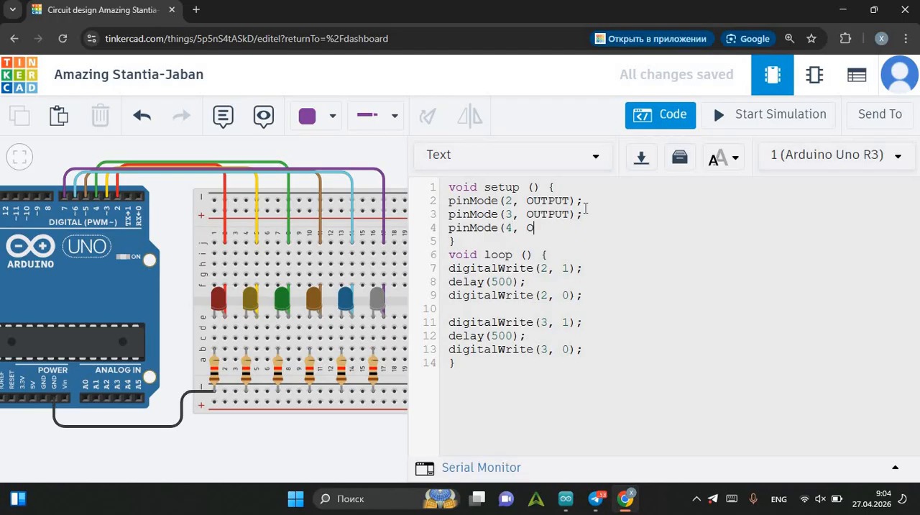
Complete the pin 4 declaration in setup as pinMode(4, OUTPUT);.
text(UTPUT);)
Duplicate the three pinMode lines for pins 2, 3 and 4 directly below themselves in setup.
drag(448, 201, 588, 228)
key(ctrl+c)
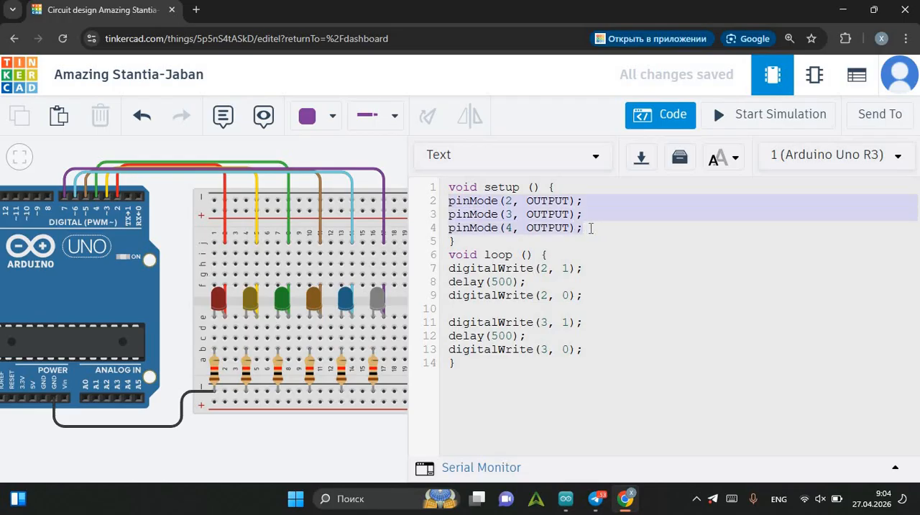
click(592, 226)
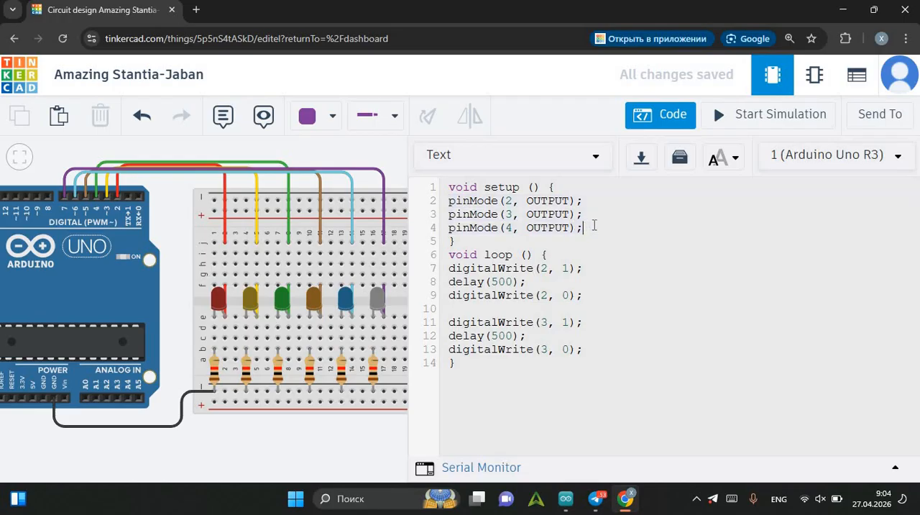
key(Return)
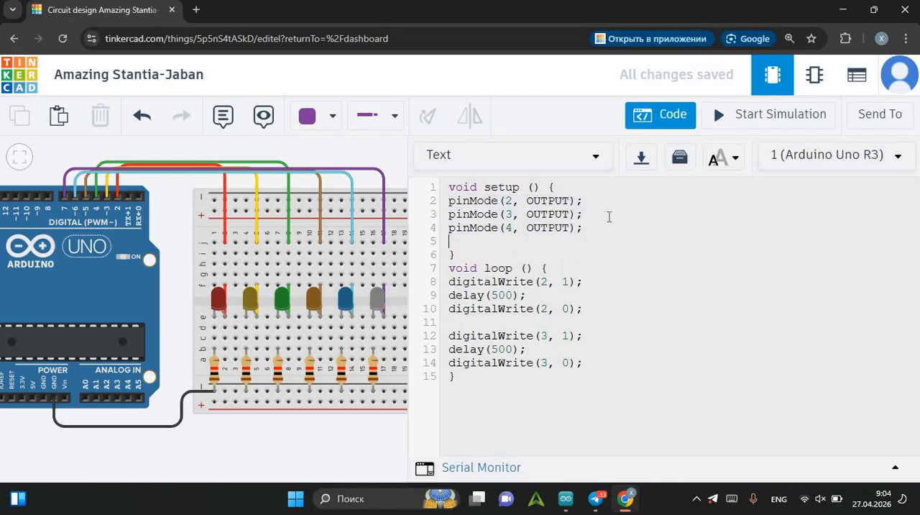
key(ctrl+v)
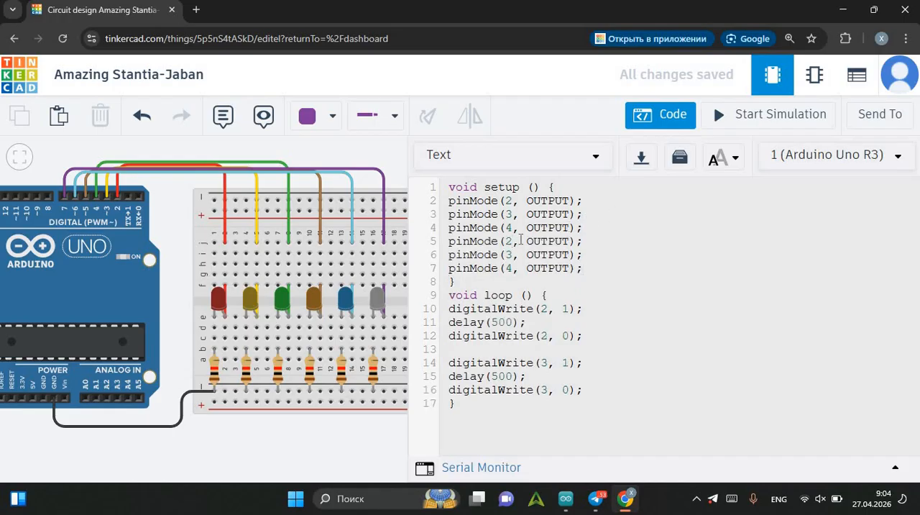
Change the pin numbers in the three duplicated pinMode lines to 5, 6 and 7.
key(BackSpace)
text(5)
click(513, 254)
key(BackSpace)
text(6)
click(513, 268)
key(BackSpace)
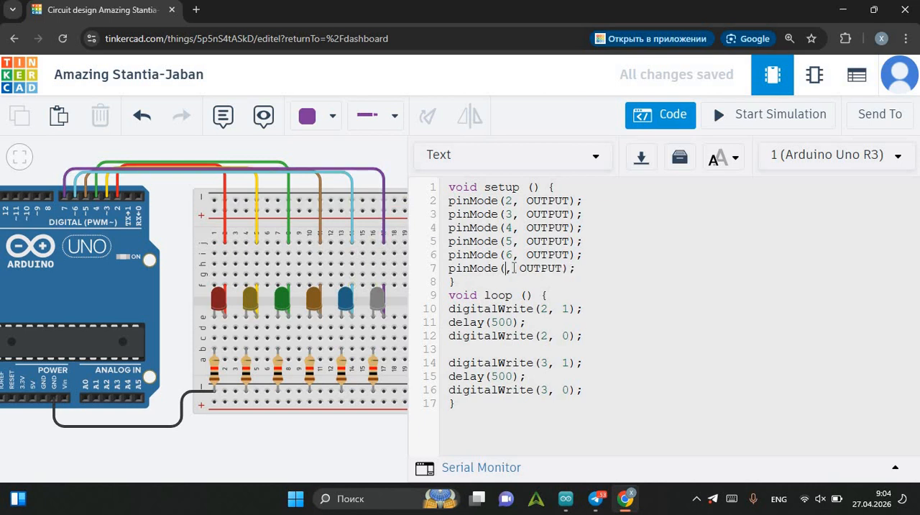
text(7)
Duplicate the pin 2 and pin 3 blink blocks at the end of loop, separated from the originals by a blank line.
drag(449, 309, 600, 396)
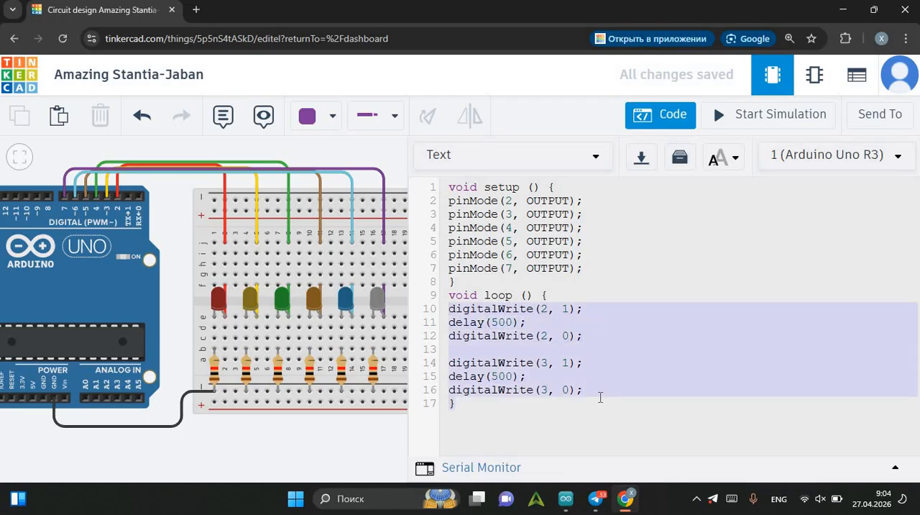
click(600, 392)
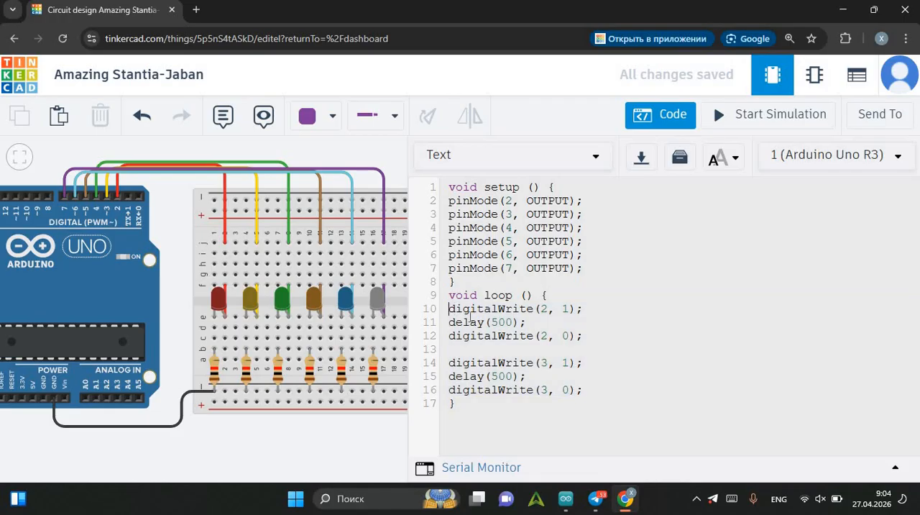
drag(449, 309, 595, 386)
key(ctrl+c)
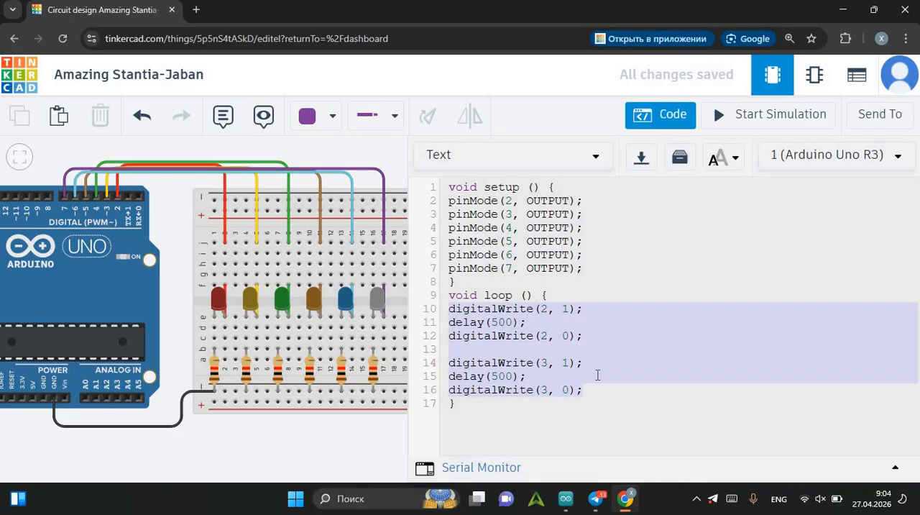
click(595, 373)
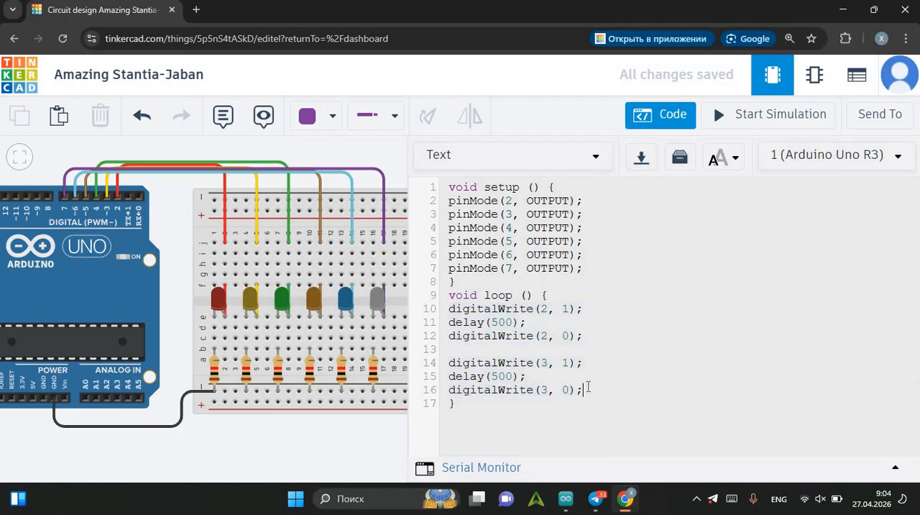
key(Return)
key(ctrl+v)
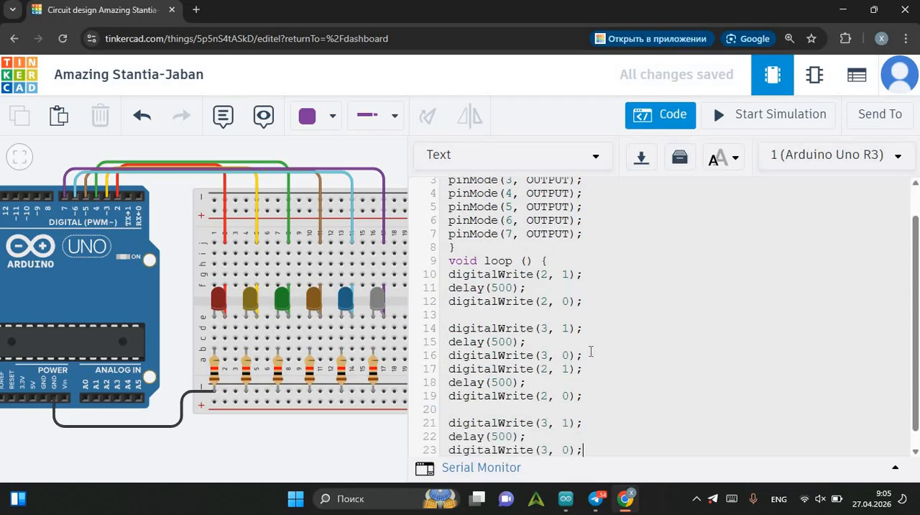
key(Return)
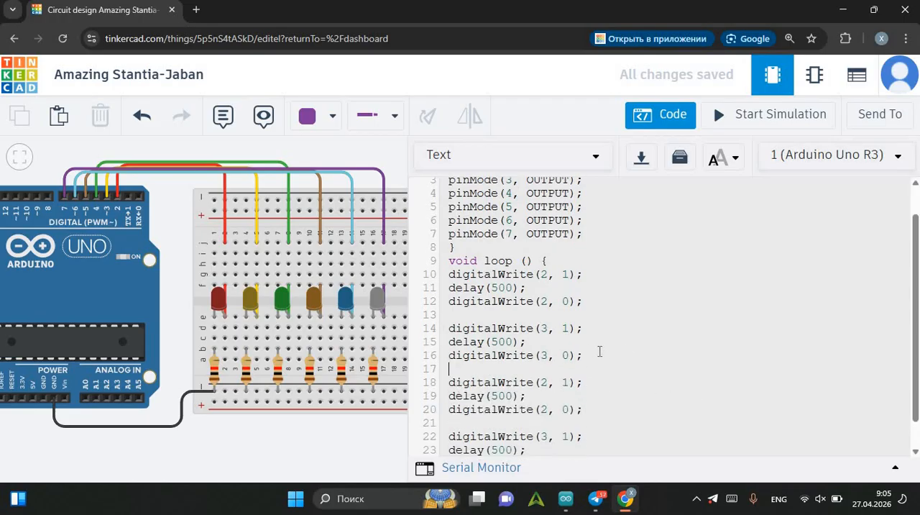
Change the pin numbers in the duplicated digitalWrite lines to 4 for the first block and 5 for the second.
scroll(599, 351, down, 1)
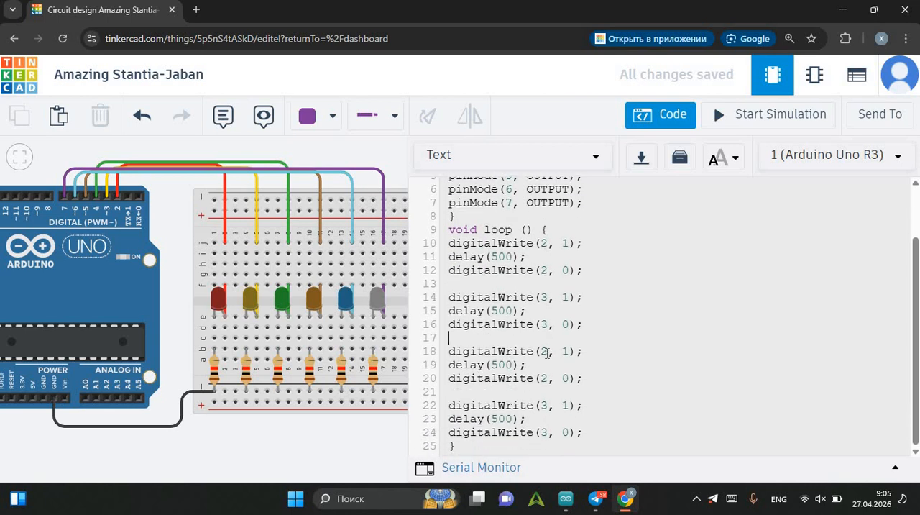
double_click(549, 351)
text(4)
click(550, 377)
key(BackSpace)
text(4)
key(BackSpace)
text(5)
click(550, 429)
key(BackSpace)
text(5)
Paste another copy of the two blink blocks below the pin 5 block, leaving a blank line between them.
key(Return)
scroll(601, 401, down, 1)
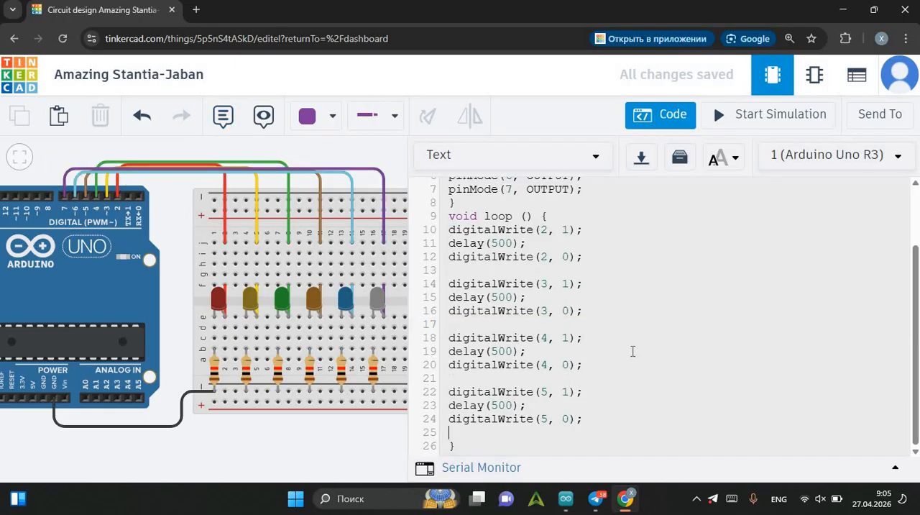
key(ctrl+v)
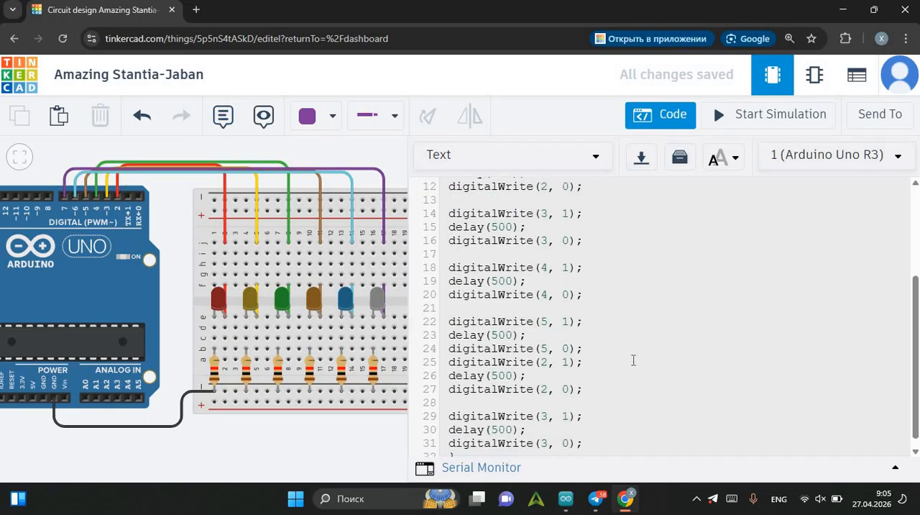
click(588, 337)
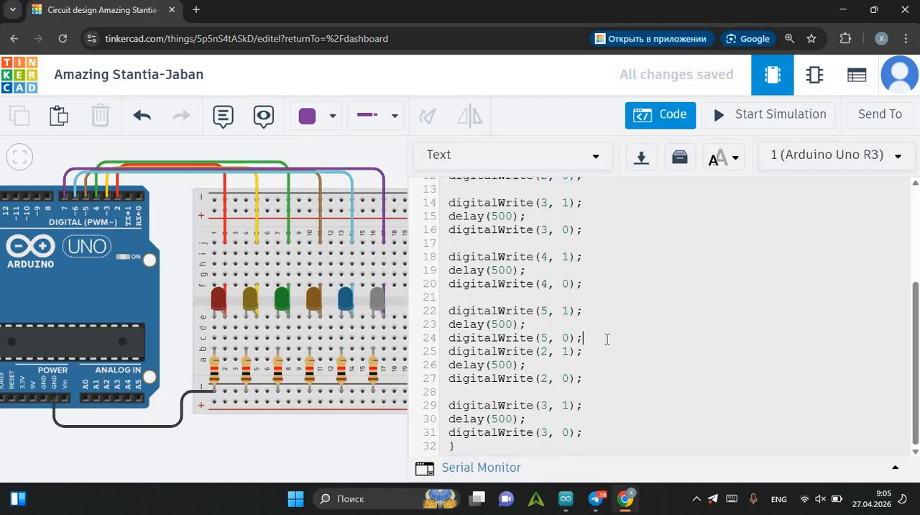
key(Return)
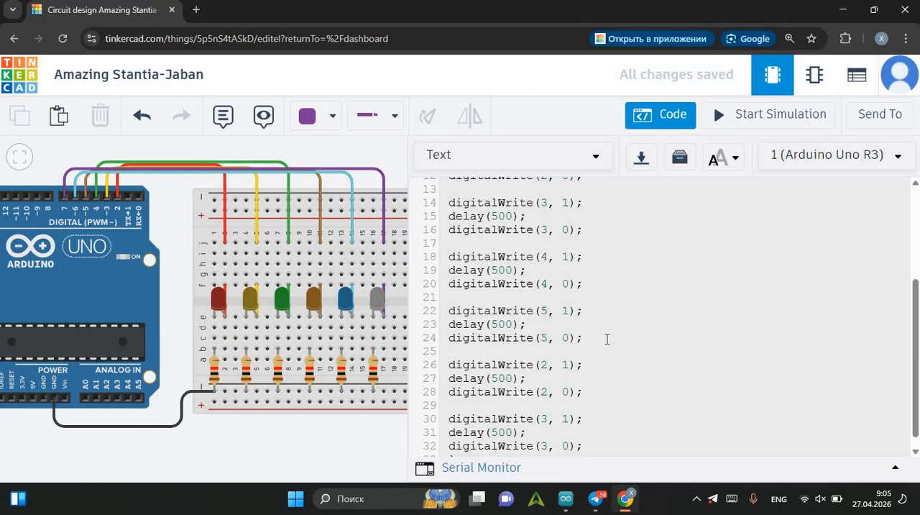
Change the pin numbers in the newly pasted digitalWrite lines to 6 for the first block and 7 for the second.
scroll(604, 339, down, 1)
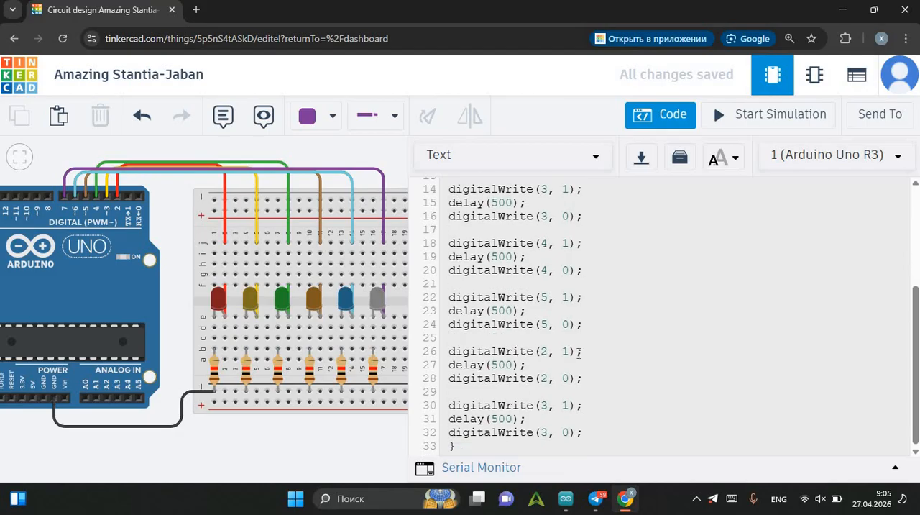
click(551, 345)
key(BackSpace)
text(6)
click(545, 376)
key(BackSpace)
text(6)
click(548, 407)
key(BackSpace)
text(7)
key(BackSpace)
text(7)
Review the loop code for pins 2 to 7 and start the simulation.
scroll(616, 282, up, 3)
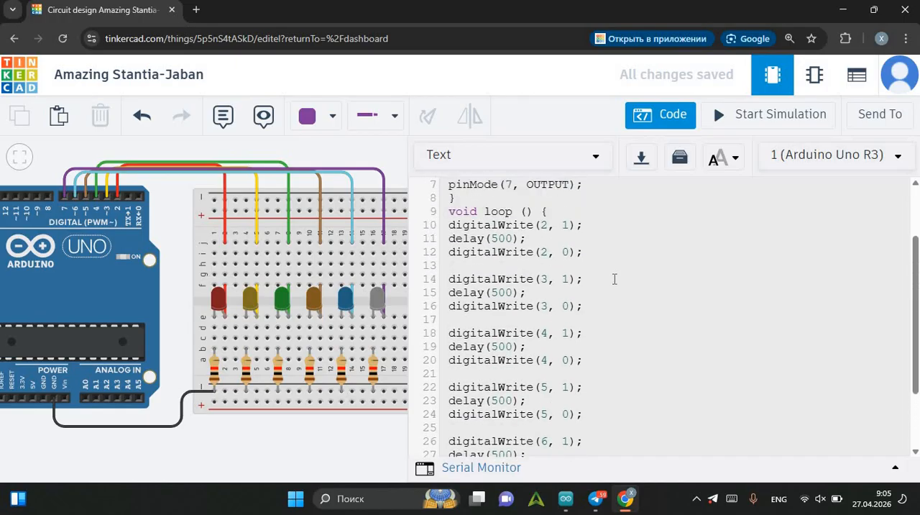
scroll(616, 282, down, 3)
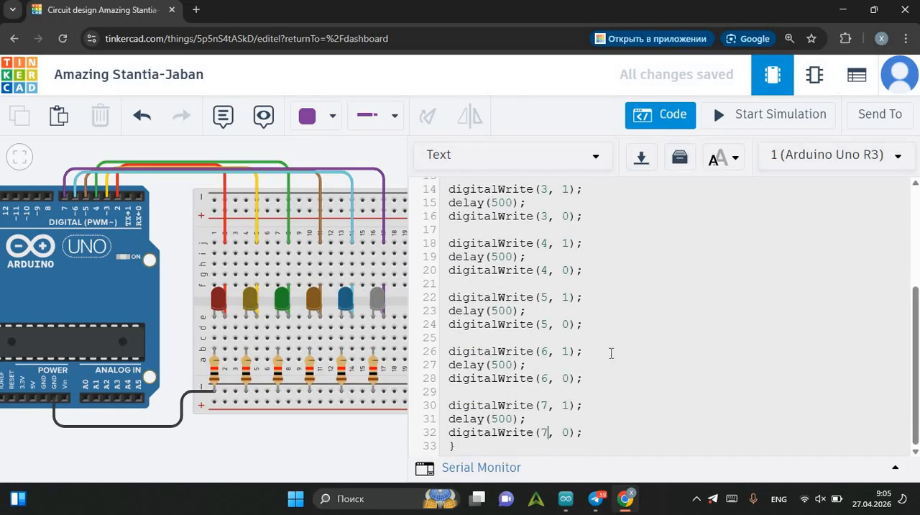
scroll(617, 336, up, 2)
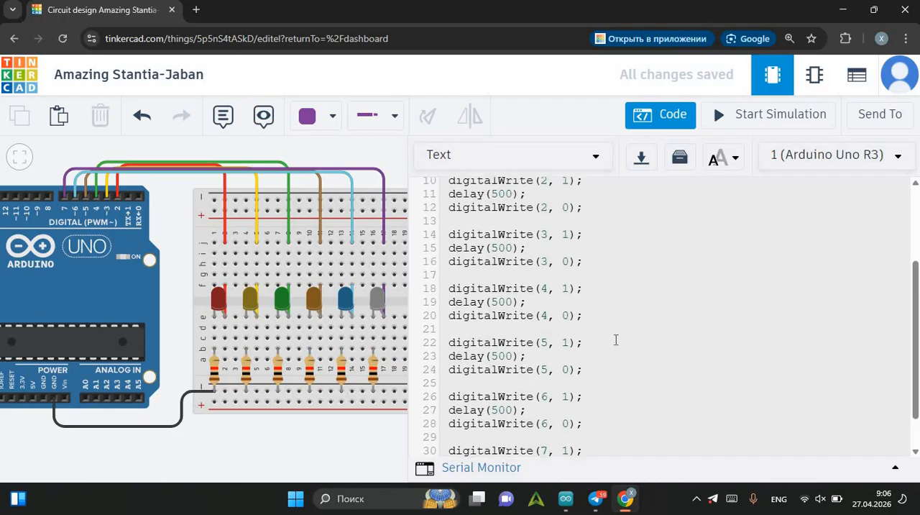
scroll(613, 341, down, 2)
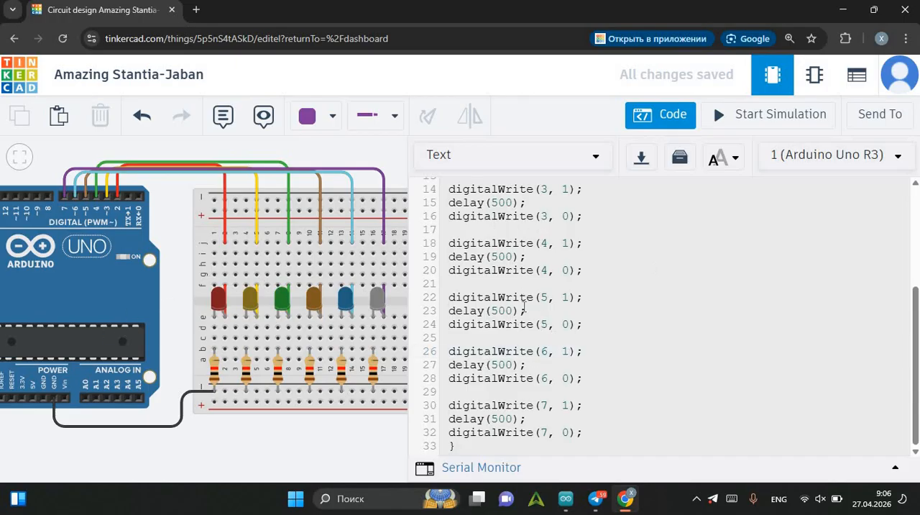
click(755, 123)
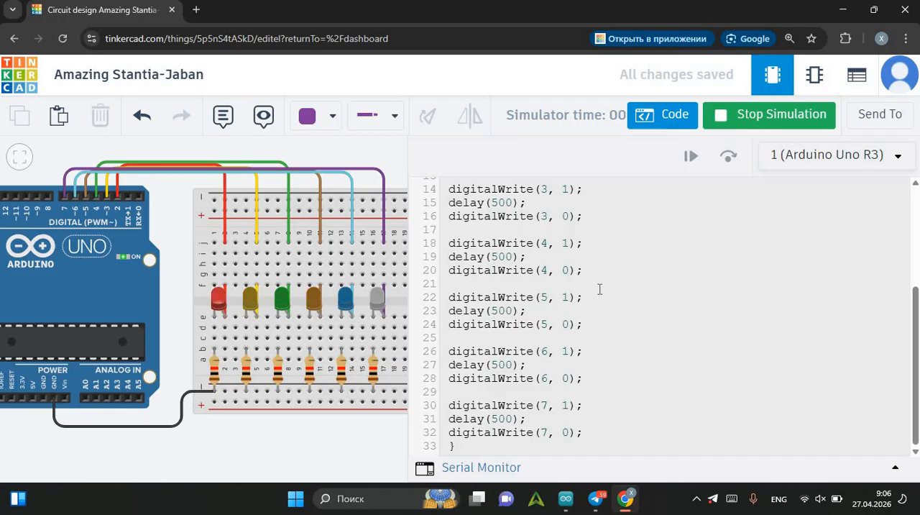
Examine the setup and loop code against the order in which the LEDs light during the simulation.
scroll(612, 304, up, 5)
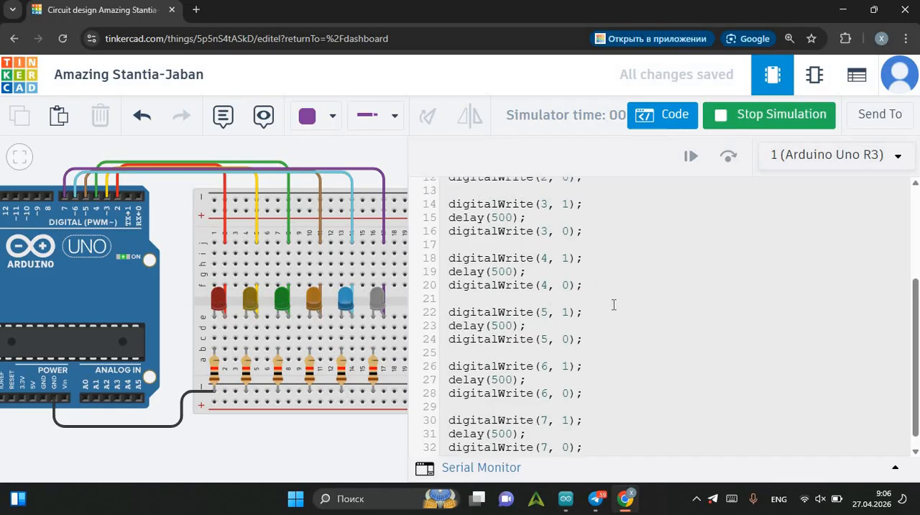
scroll(614, 304, up, 2)
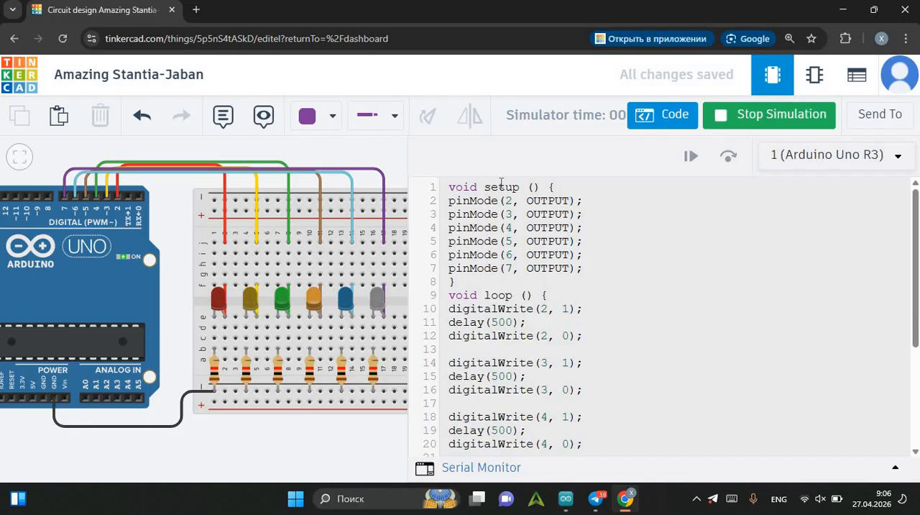
scroll(540, 291, down, 3)
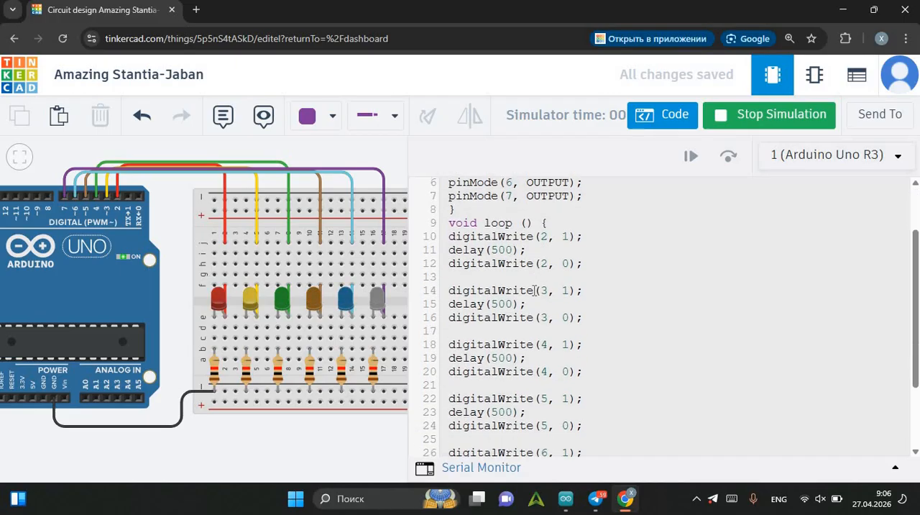
scroll(563, 300, down, 2)
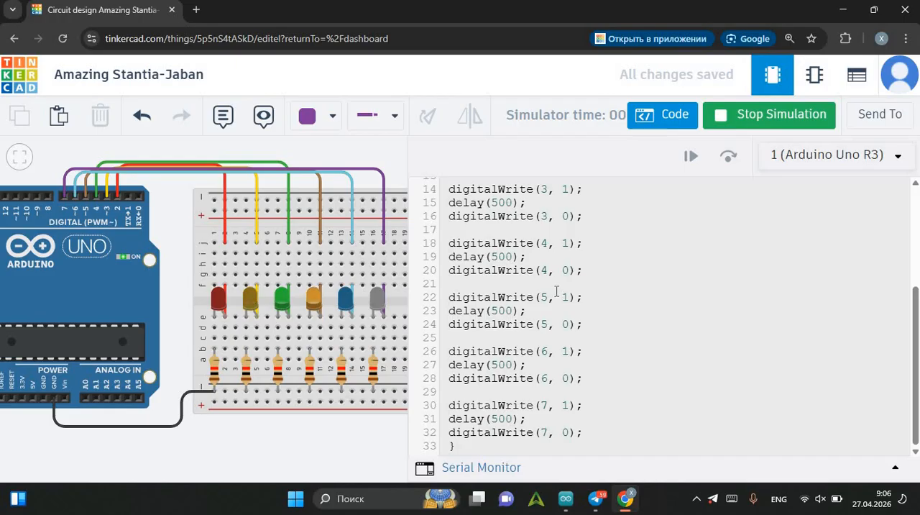
scroll(557, 295, up, 1)
scroll(557, 295, up, 4)
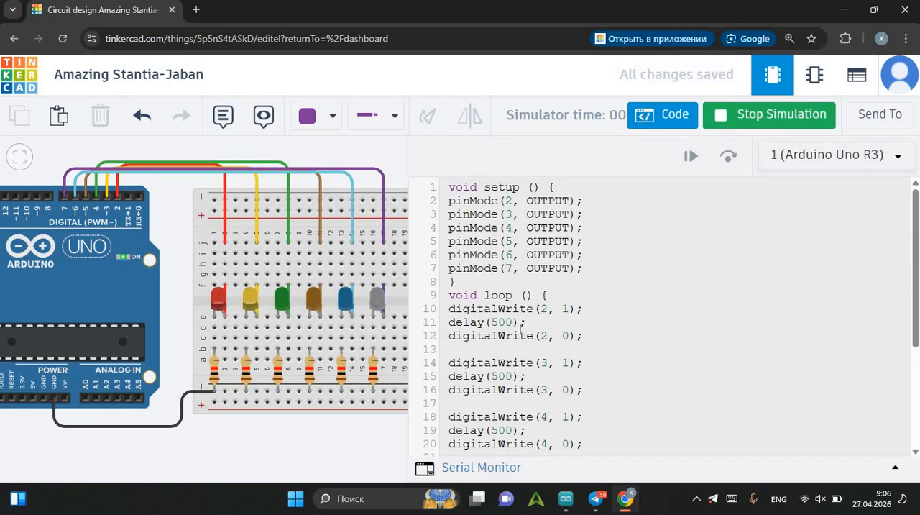
scroll(523, 323, down, 3)
scroll(522, 323, down, 2)
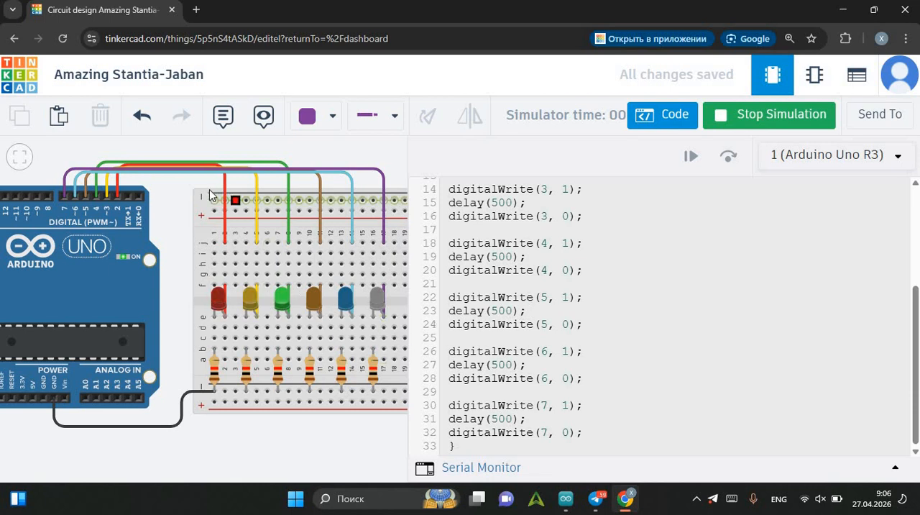
Watch all six LEDs on the breadboard run through their sequence, and stop the simulation.
drag(201, 192, 122, 192)
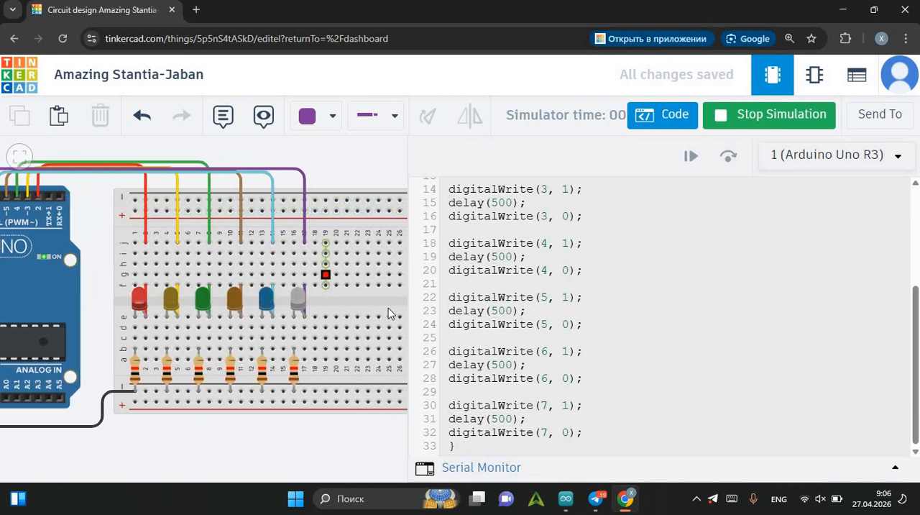
click(435, 314)
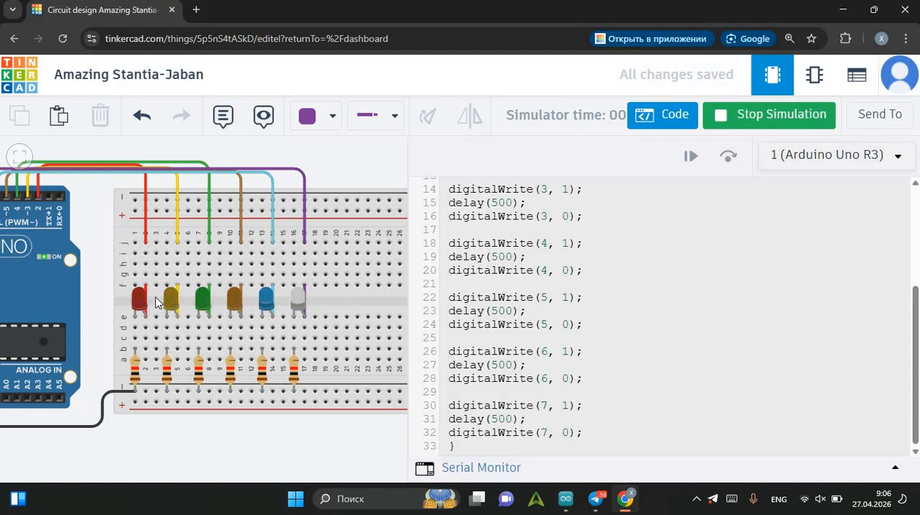
click(768, 114)
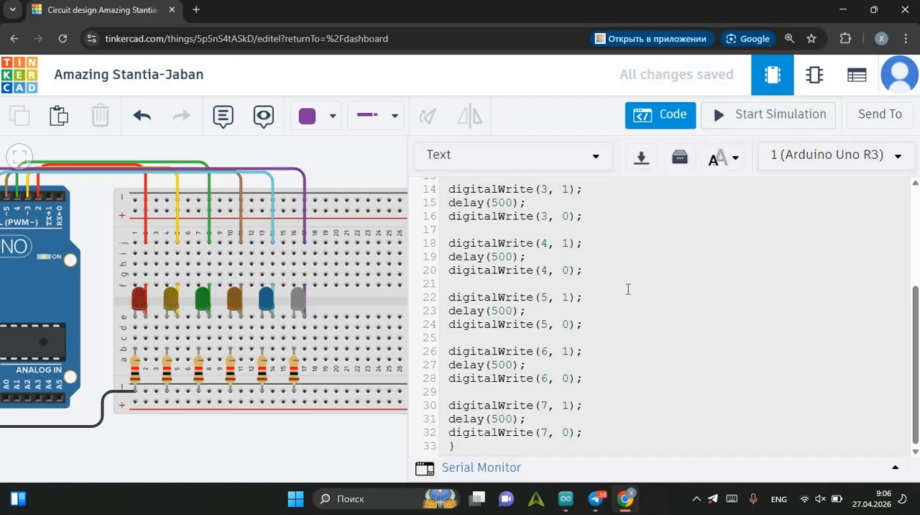
Copy the loop code blocks for pins 3 to 6, from digitalWrite(3, 1) through digitalWrite(6, 0).
scroll(627, 289, up, 3)
scroll(627, 289, down, 3)
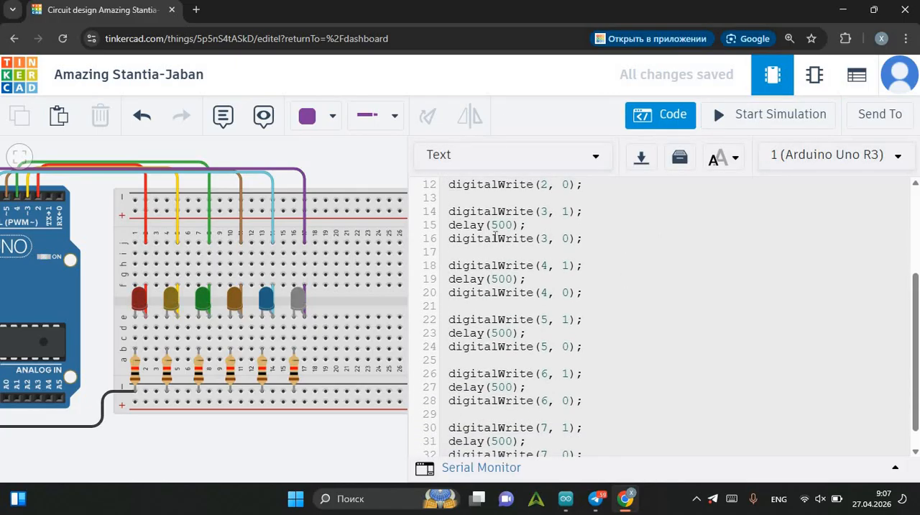
drag(462, 218, 593, 471)
mouse_move(590, 385)
mouse_down()
mouse_move(582, 439)
mouse_move(598, 373)
mouse_up()
key(ctrl+c)
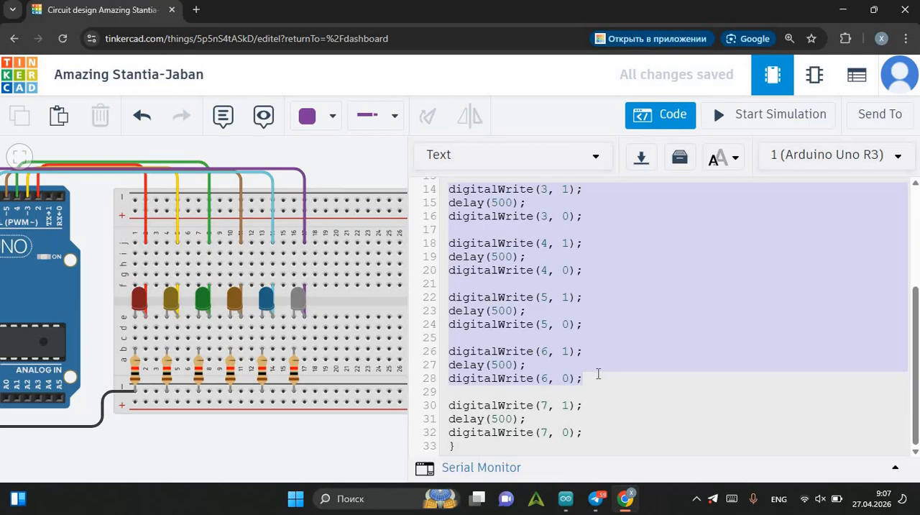
scroll(651, 418, up, 2)
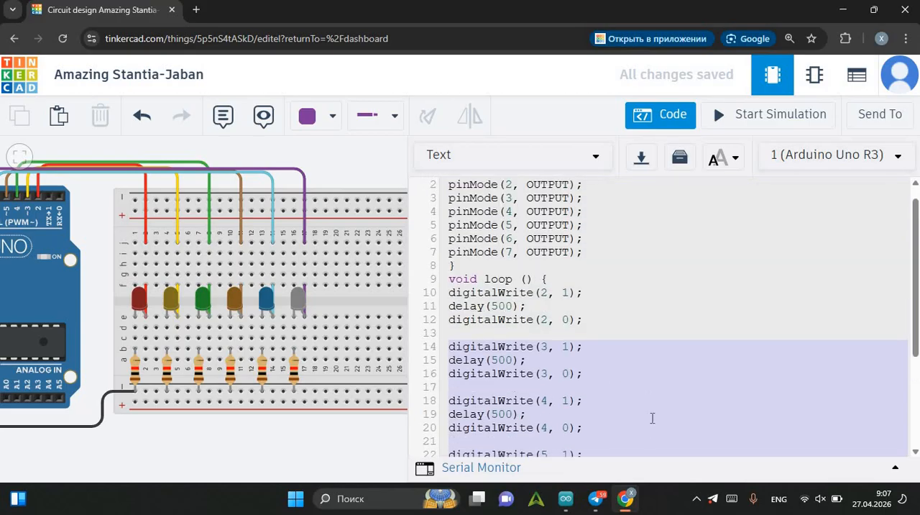
scroll(649, 426, down, 2)
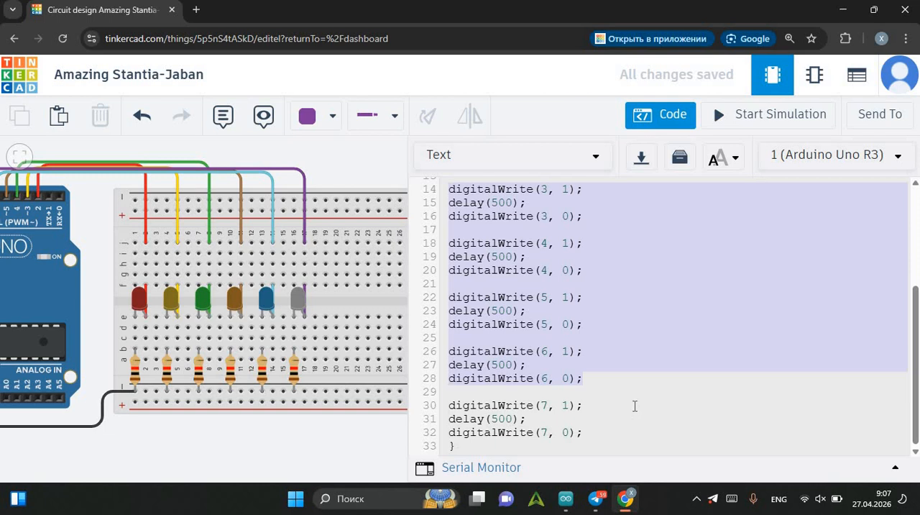
Paste the copied blocks below digitalWrite(7, 0), separated by a blank line and before the loop's closing brace.
click(603, 442)
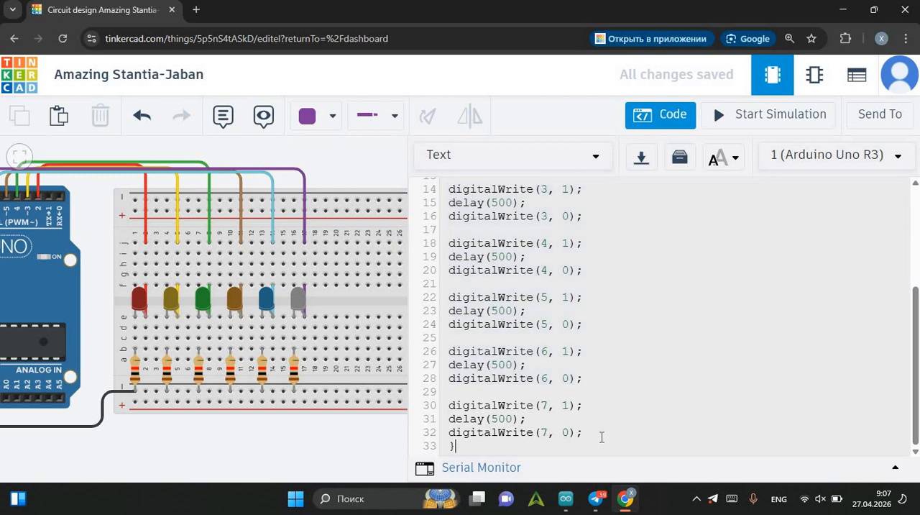
click(608, 436)
key(Return)
scroll(661, 430, down, 1)
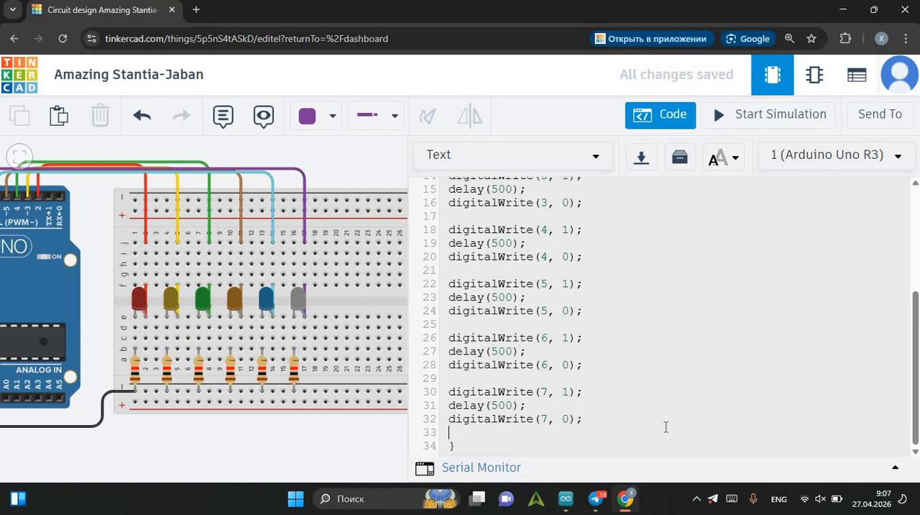
key(Return)
key(ctrl+v)
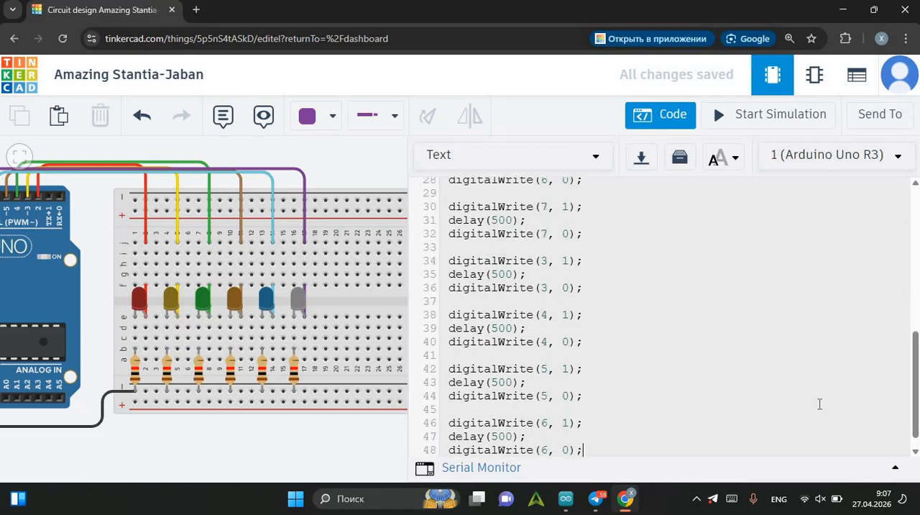
Change the pin number to 6 in both digitalWrite lines of the first pasted block.
scroll(630, 345, up, 1)
scroll(630, 345, up, 2)
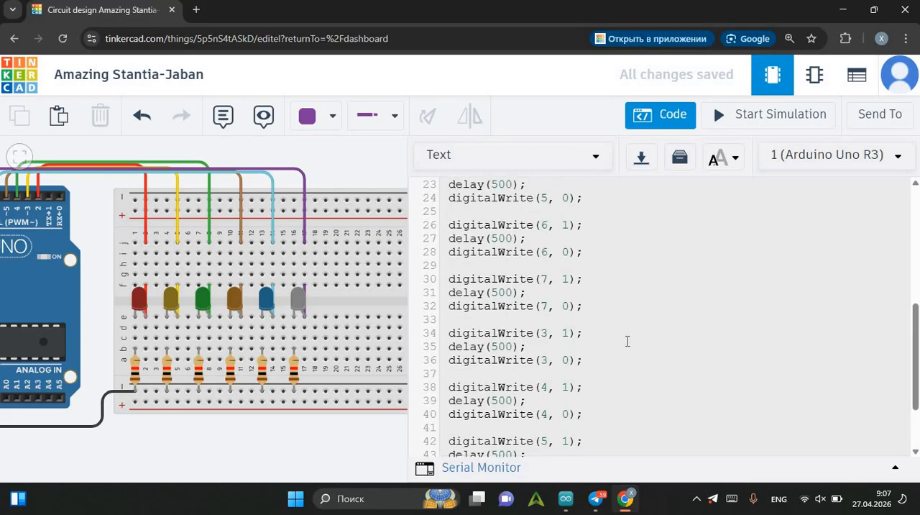
scroll(620, 337, up, 1)
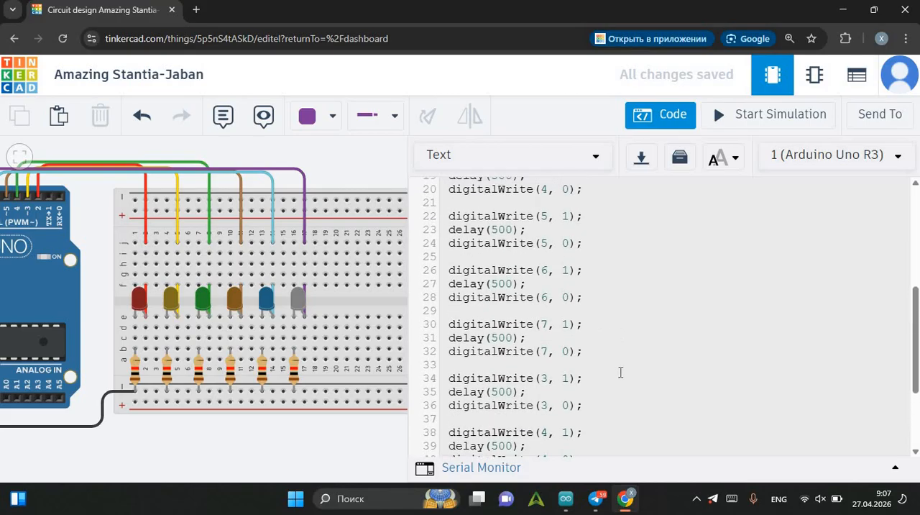
scroll(603, 362, down, 3)
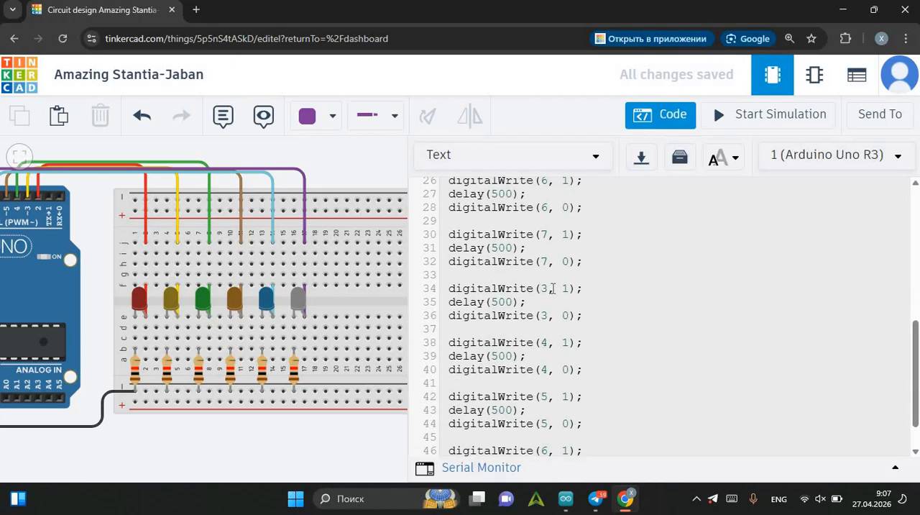
click(546, 287)
key(BackSpace)
text(8)
click(549, 315)
key(BackSpace)
text(6)
Change the pin number to 5 in both digitalWrite lines of the second pasted block.
scroll(549, 308, down, 2)
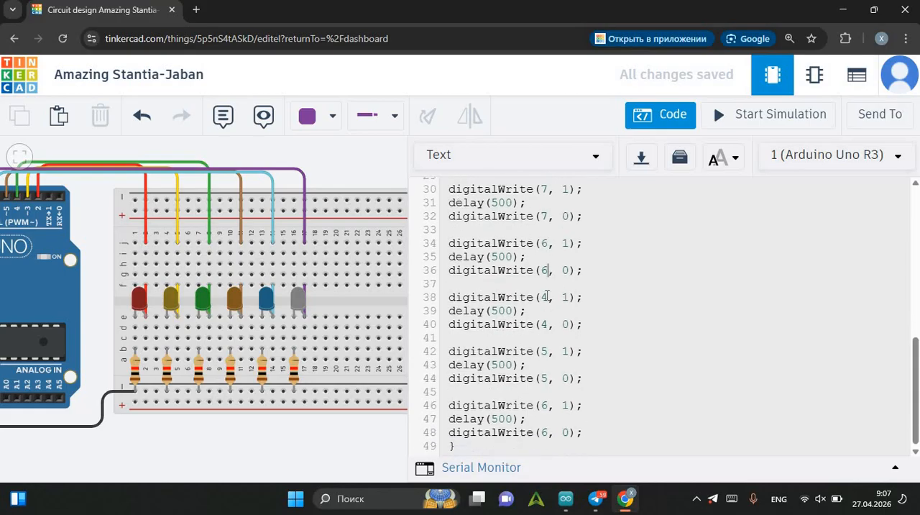
click(549, 295)
key(BackSpace)
text(5)
click(551, 324)
key(BackSpace)
text(5)
Change the pin number to 4 in both digitalWrite lines of the third pasted block.
key(Down)
key(Down)
key(BackSpace)
text(4)
key(Down)
key(Down)
key(BackSpace)
text(4)
Change the pin number to 3 in both digitalWrite lines of the last pasted block.
click(547, 406)
key(BackSpace)
text(4)
key(BackSpace)
text(3)
click(549, 432)
key(BackSpace)
text(3)
Review the setup and extended loop code, then run the simulation and watch the order in which the six LEDs light.
scroll(581, 392, up, 10)
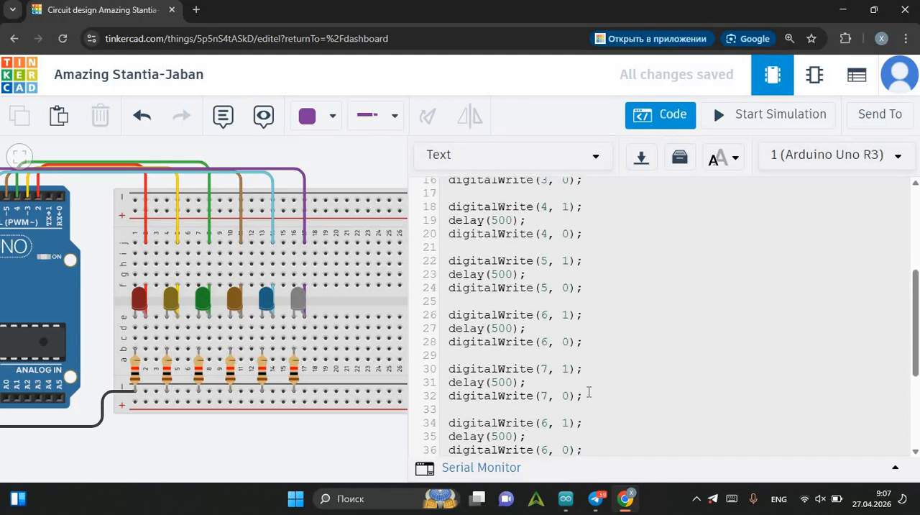
scroll(593, 370, up, 1)
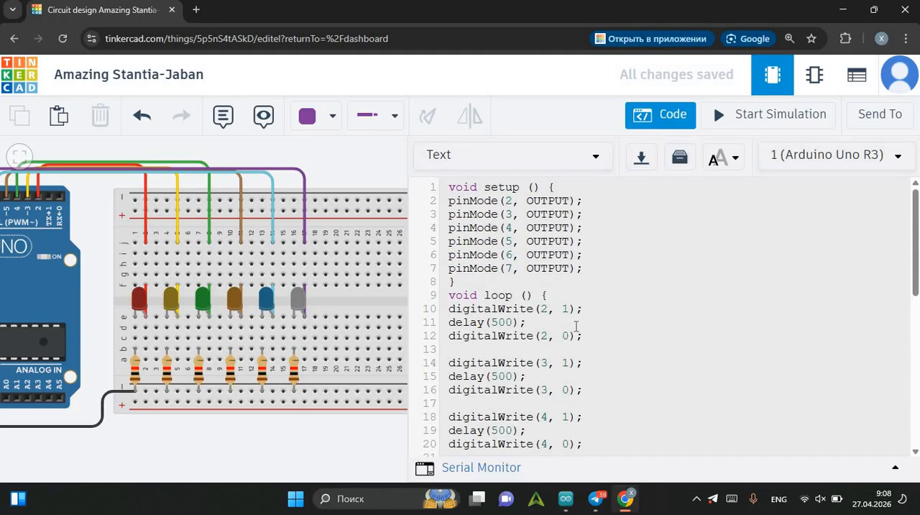
scroll(600, 334, down, 9)
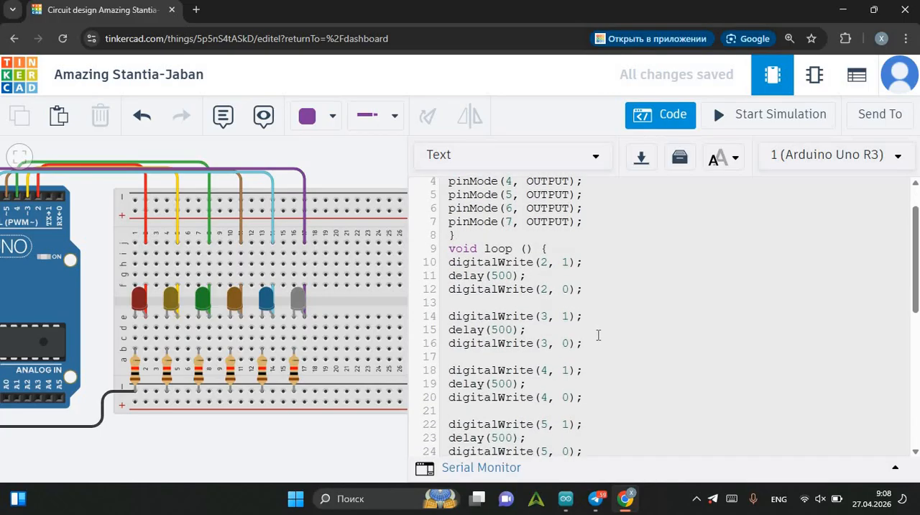
scroll(596, 334, down, 1)
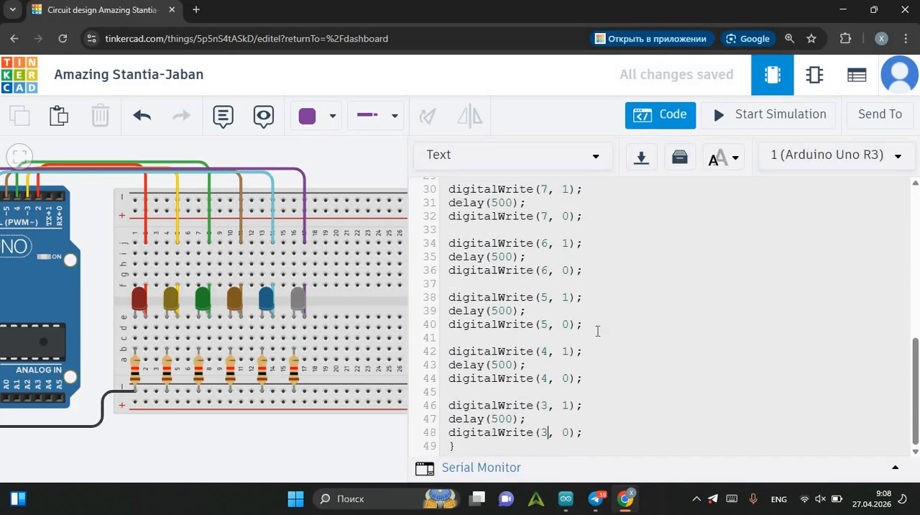
click(731, 117)
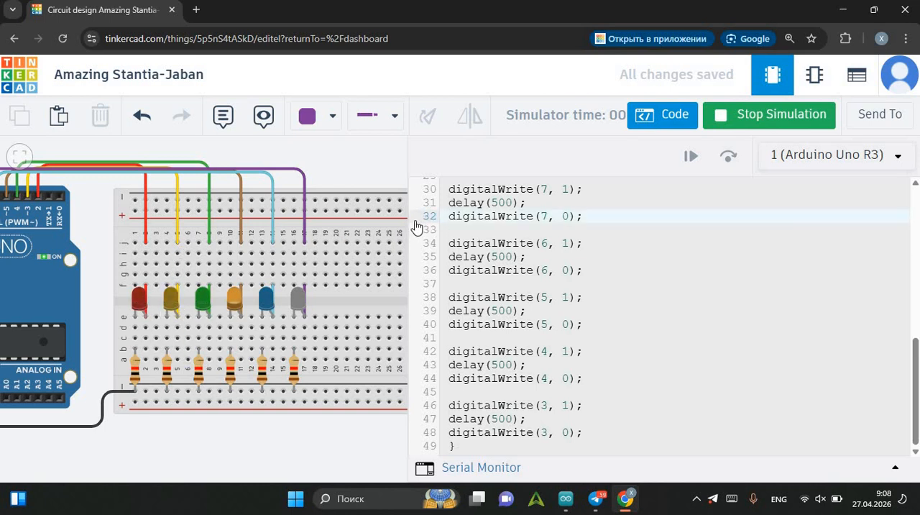
click(352, 204)
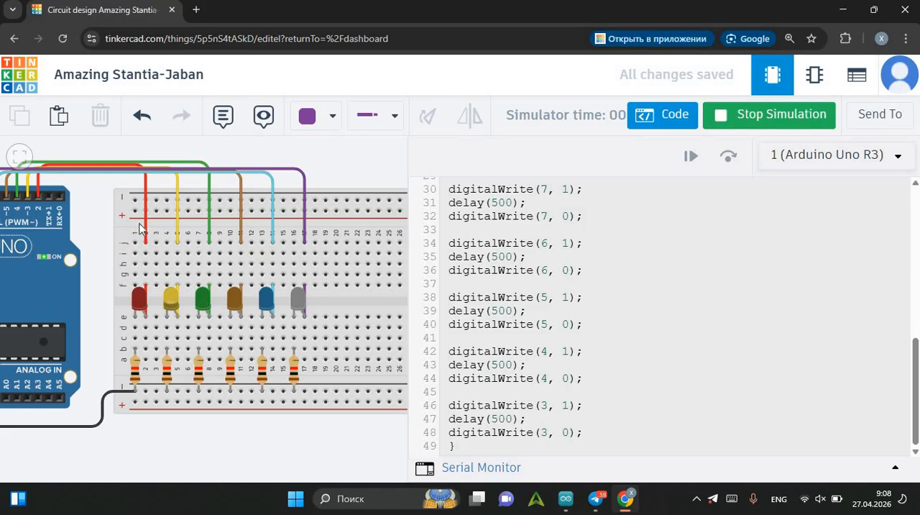
drag(101, 228, 133, 216)
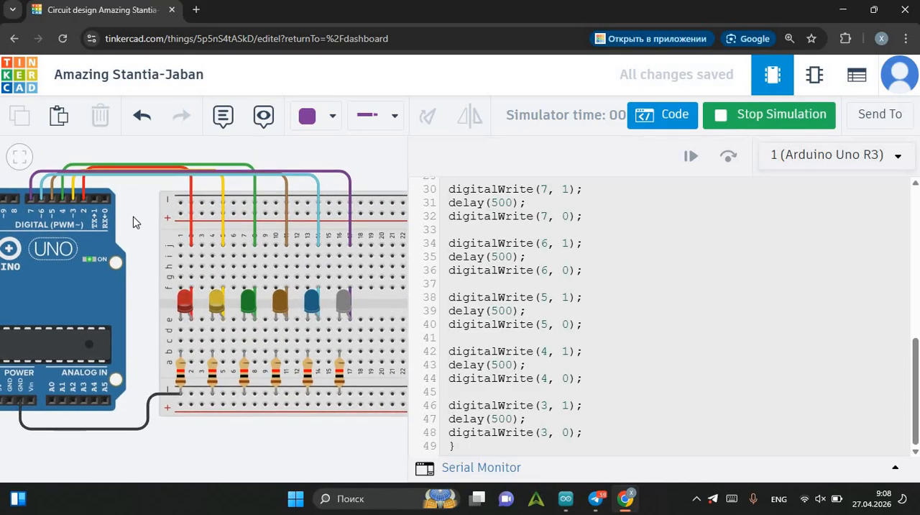
Rename the circuit design as "Chiroqlar bilan ishlash".
click(179, 73)
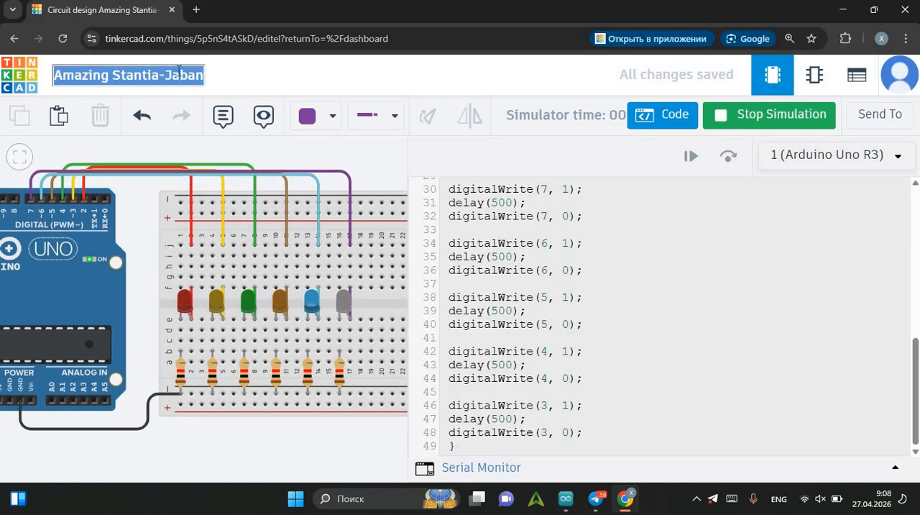
text(Chi)
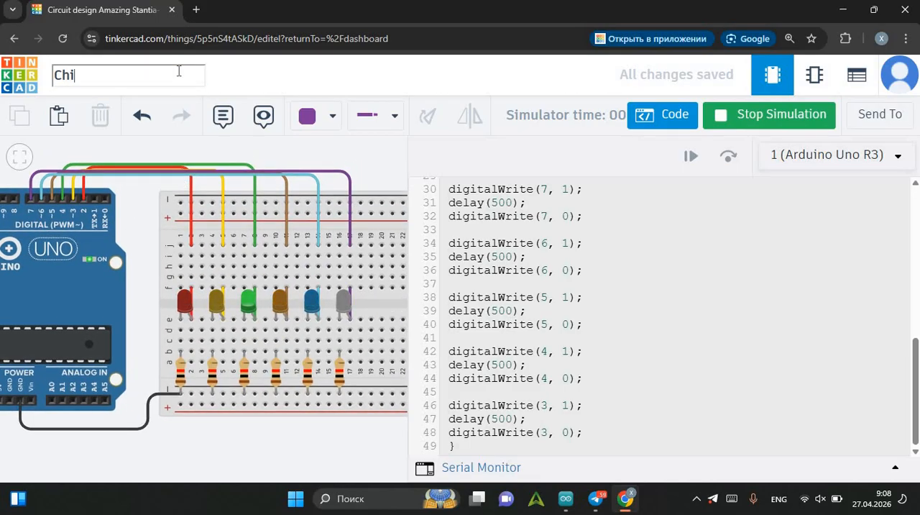
text(roqlar bilan )
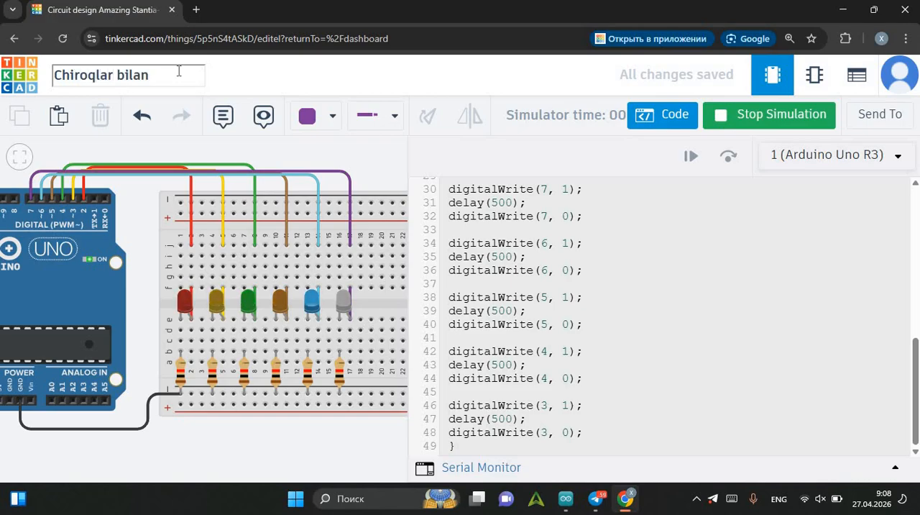
text(ishlash)
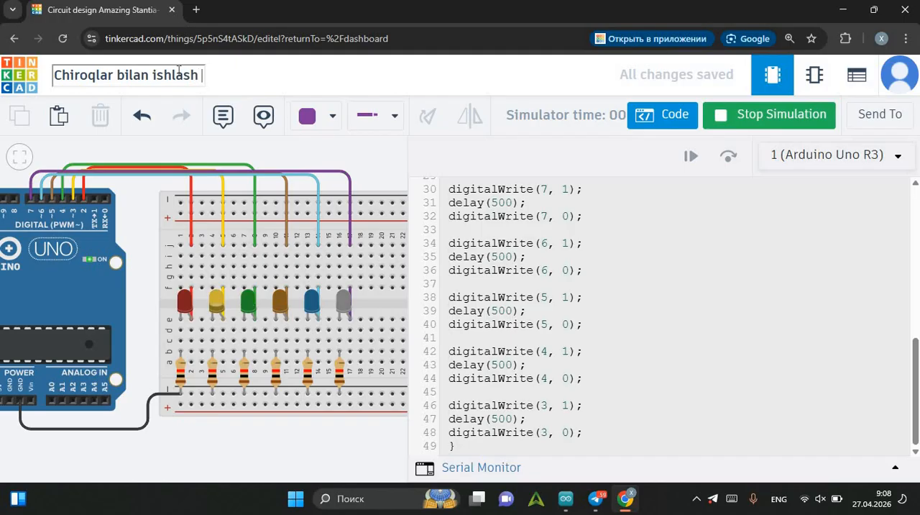
text( ed)
key(BackSpace)
key(BackSpace)
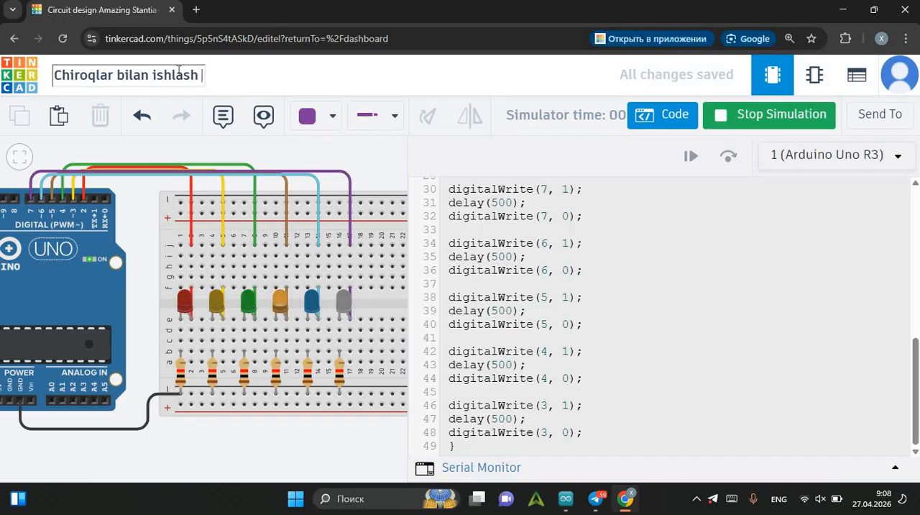
key(Return)
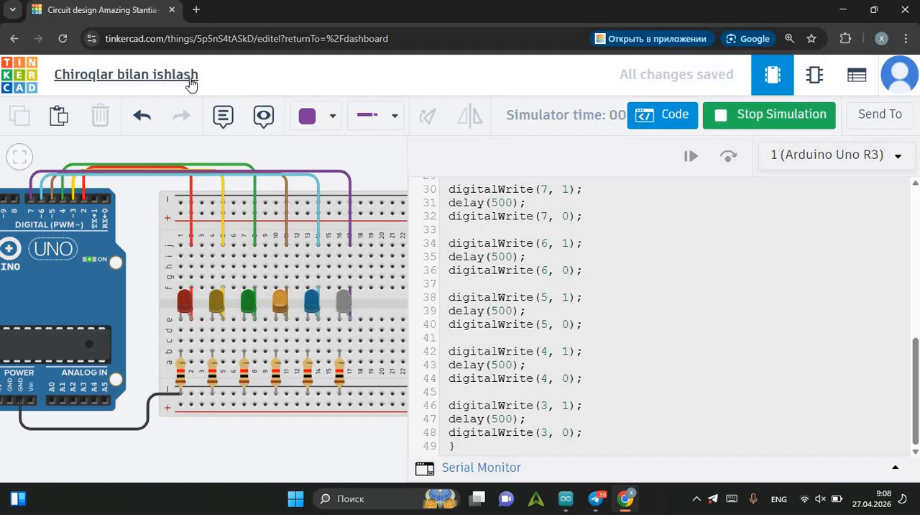